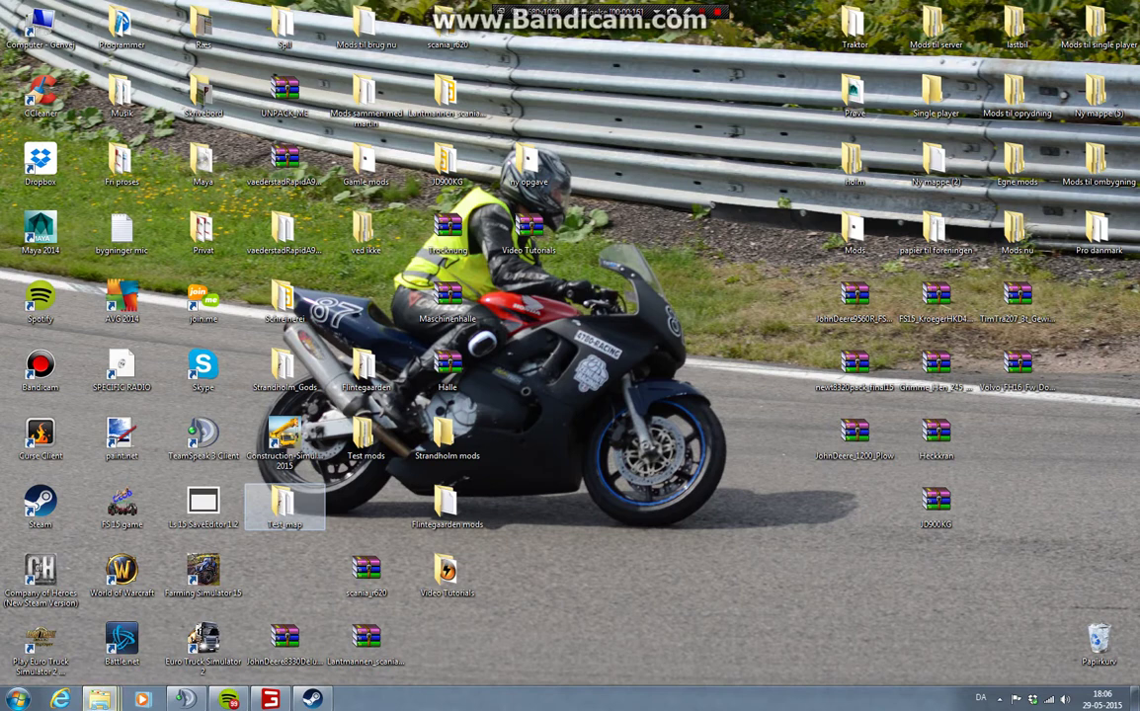
Step: Copy the buyable folder into the map folder inside Test_map
left_click_drag(0, 211, 510, 152)
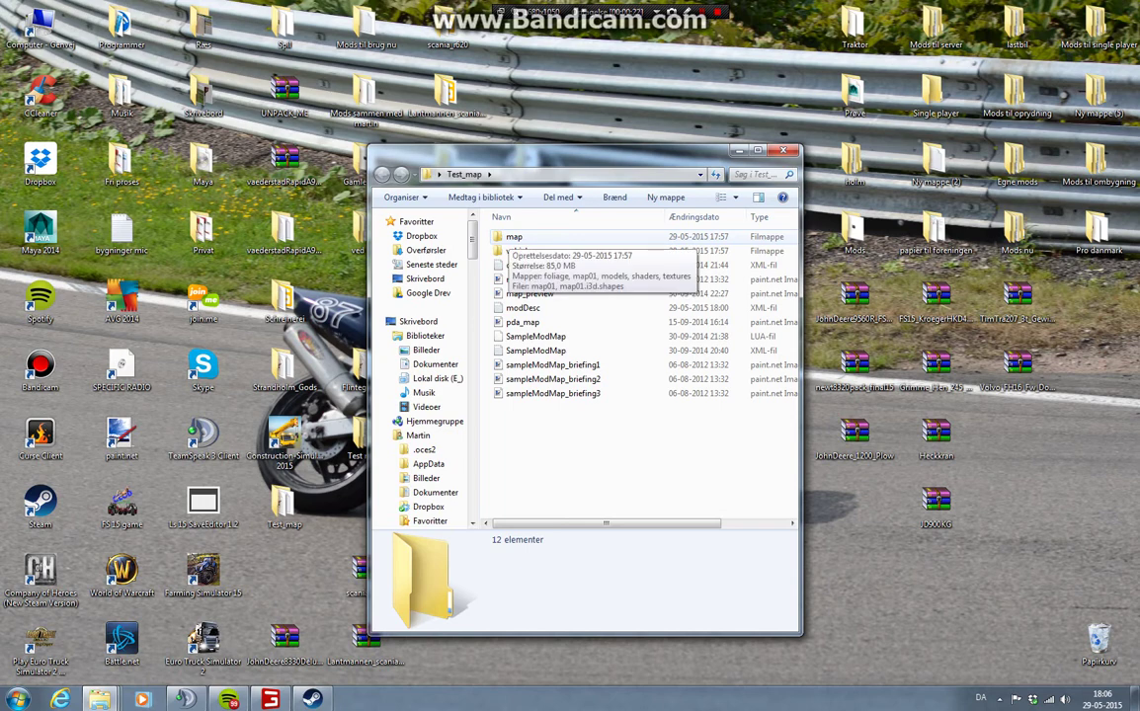
double_click(514, 237)
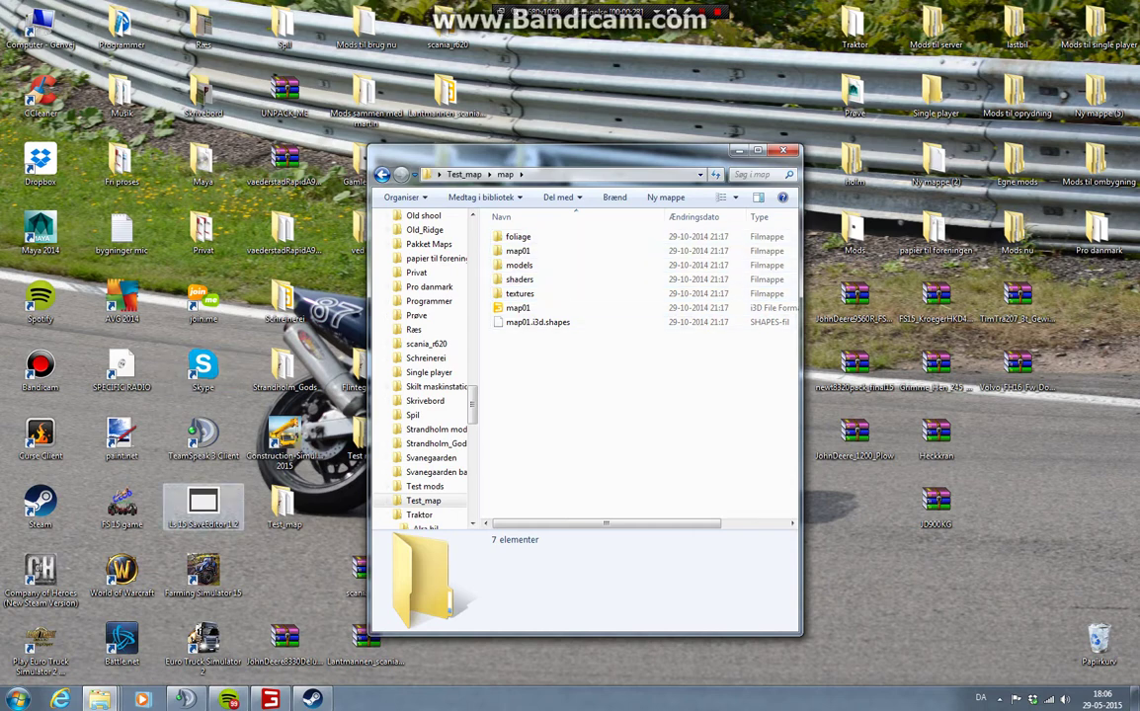
mouse_move(100, 698)
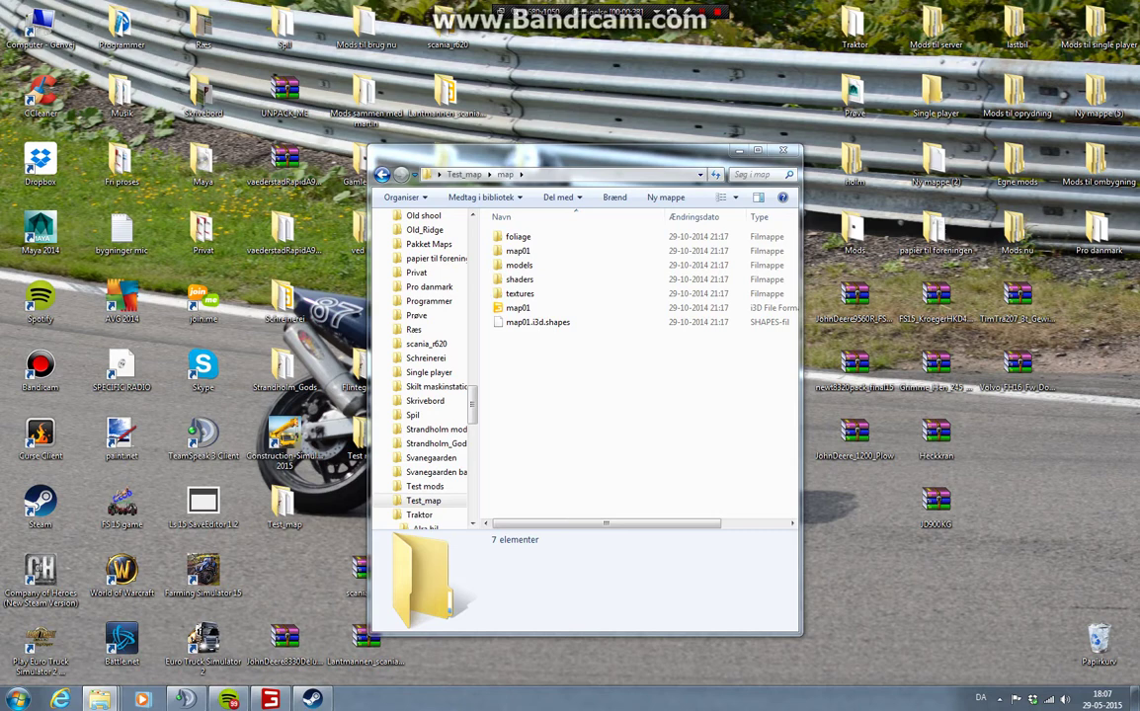
left_click_drag(437, 386, 572, 390)
right_click_drag(284, 371, 595, 395)
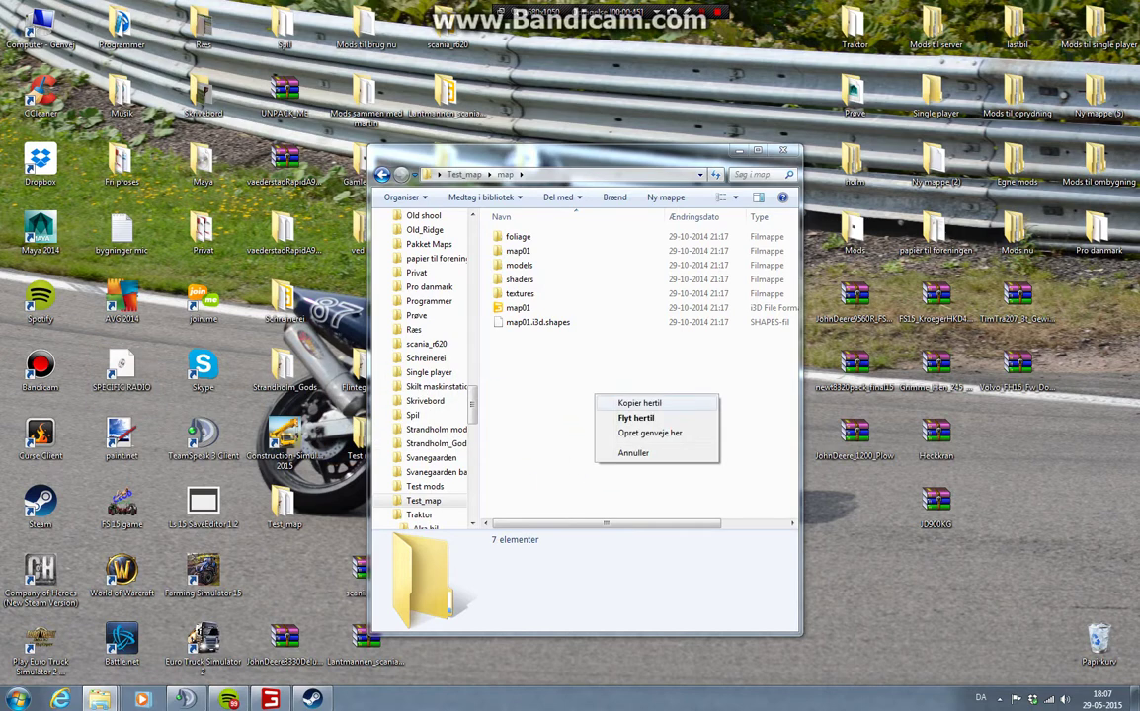
left_click(632, 403)
key("Return")
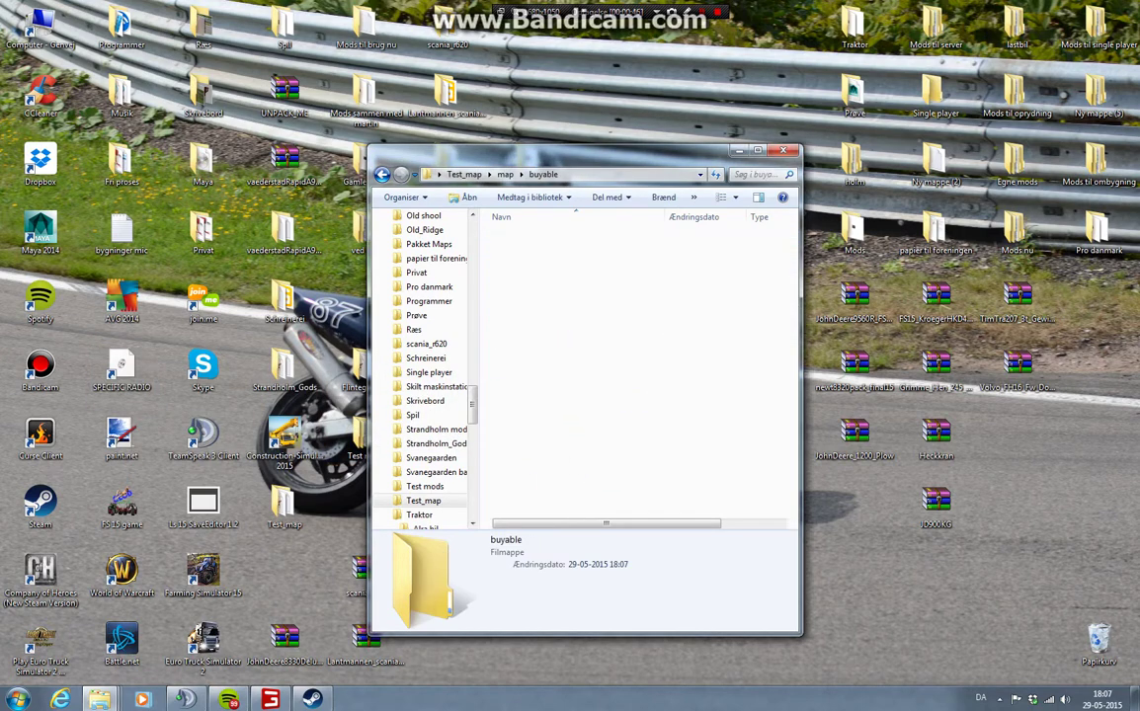
key("BackSpace")
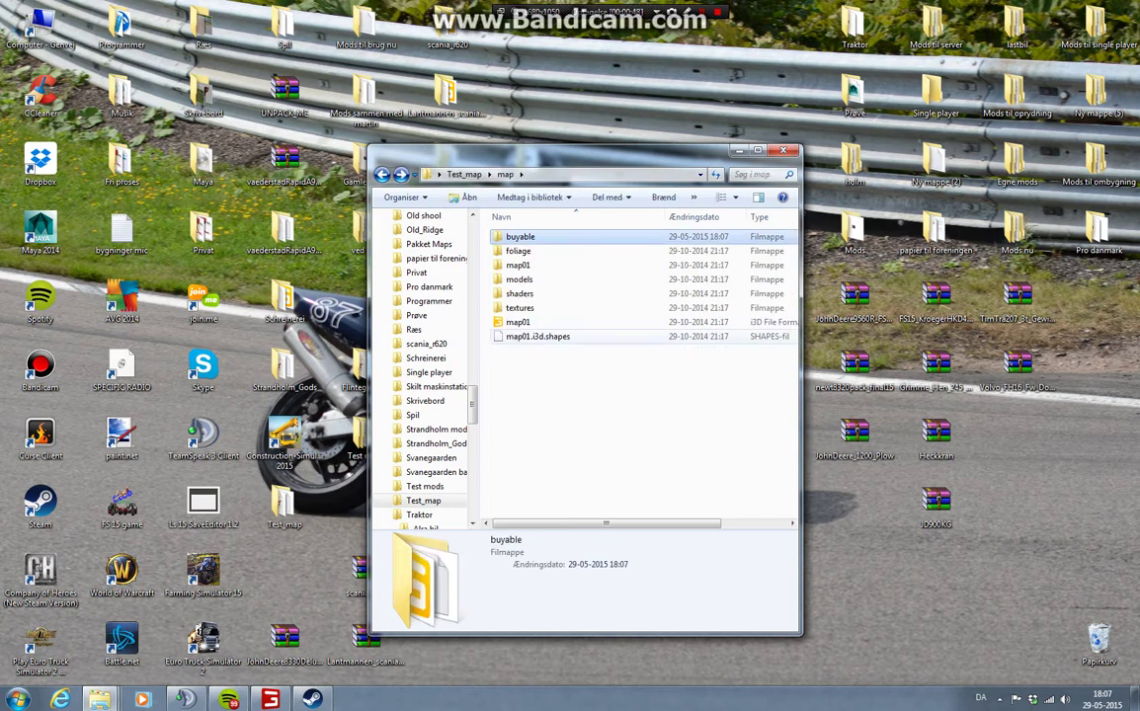
Step: Open the map01 i3D file from the Test_map map folder in GIANTS Editor
left_click(520, 322)
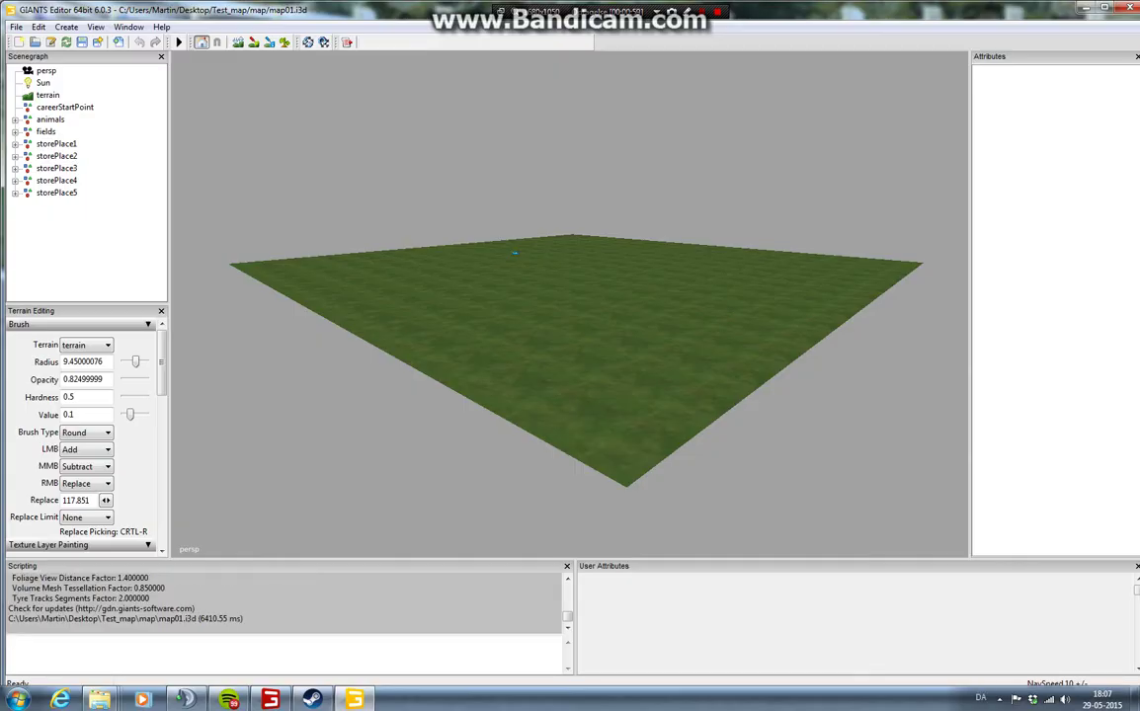
left_click_drag(570, 305, 570, 237, "alt")
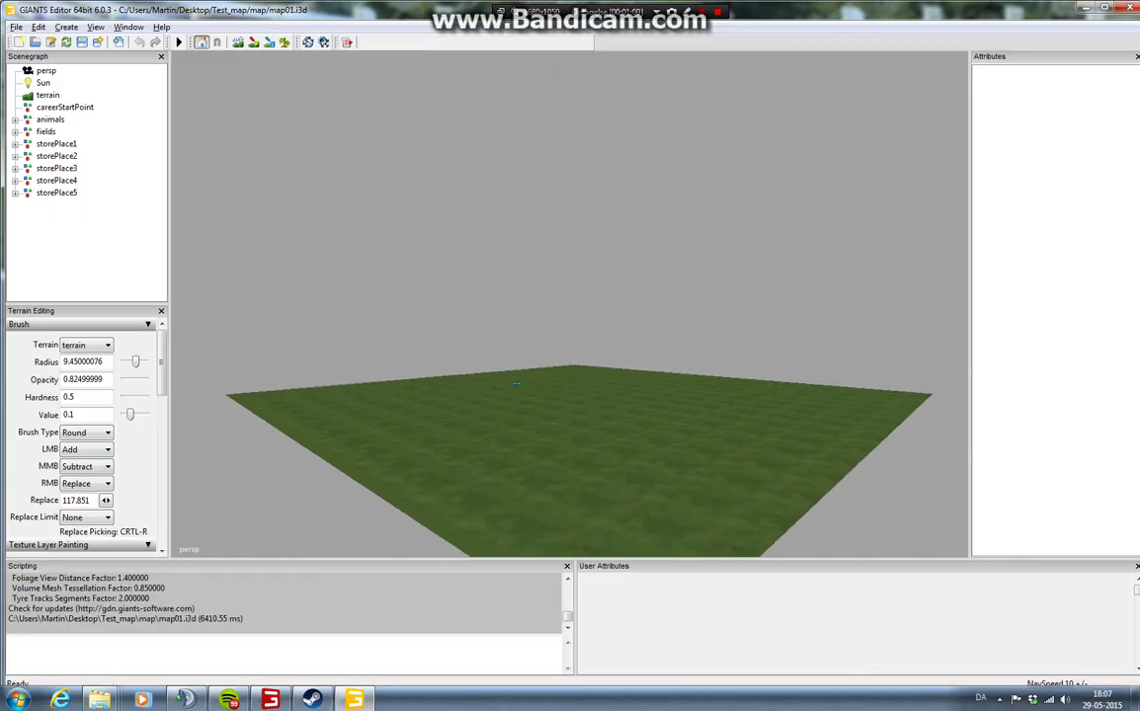
right_click_drag(570, 305, 597, 304, "alt")
left_click_drag(570, 304, 652, 390, "alt")
scroll(570, 305, "up", 2)
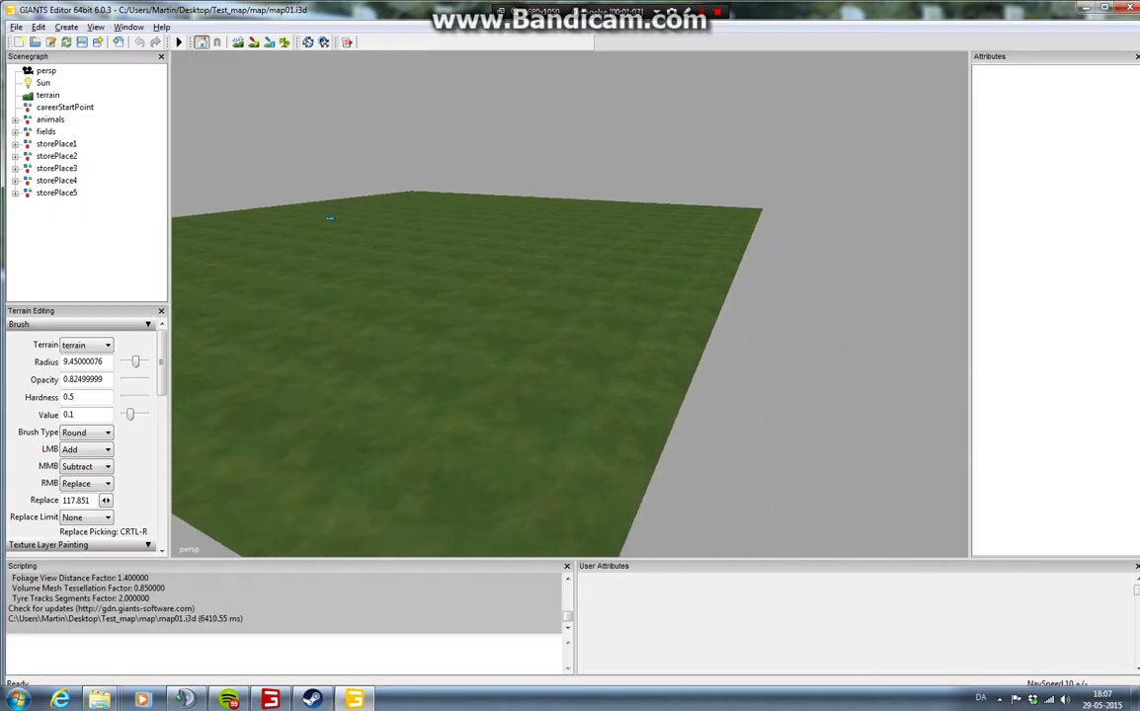
left_click_drag(570, 304, 513, 265, "alt")
scroll(569, 304, "up", 4)
scroll(570, 305, "up", 2)
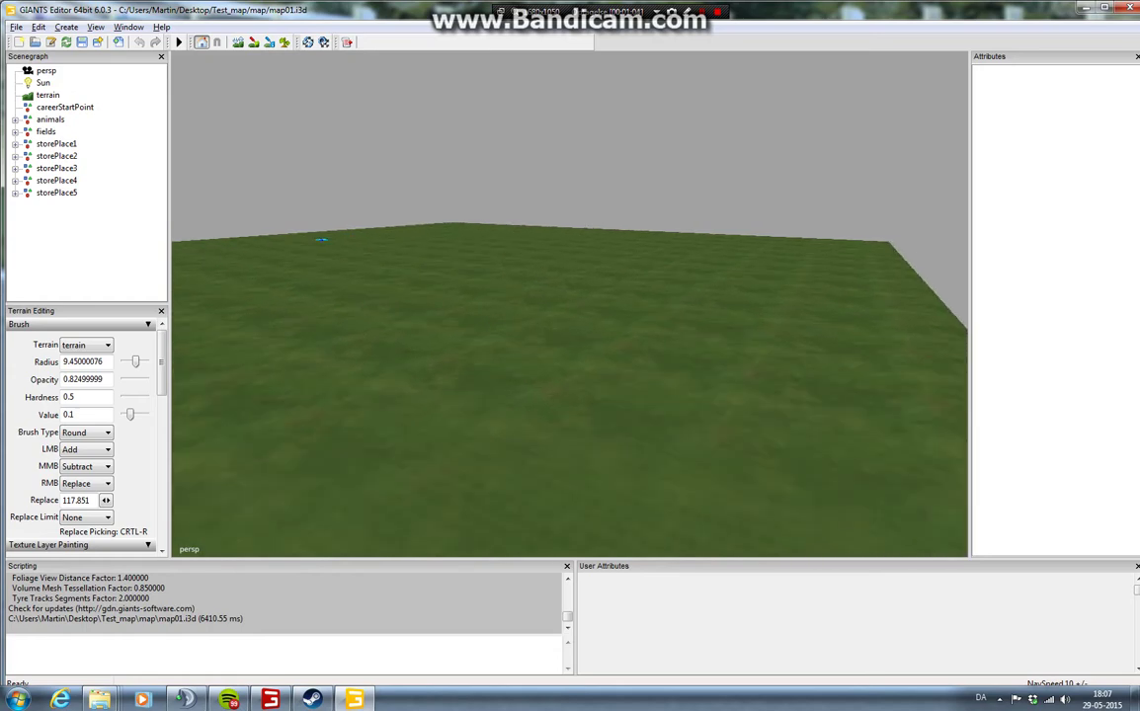
left_click_drag(570, 304, 494, 286, "alt")
scroll(570, 304, "up", 4)
scroll(570, 304, "up", 3)
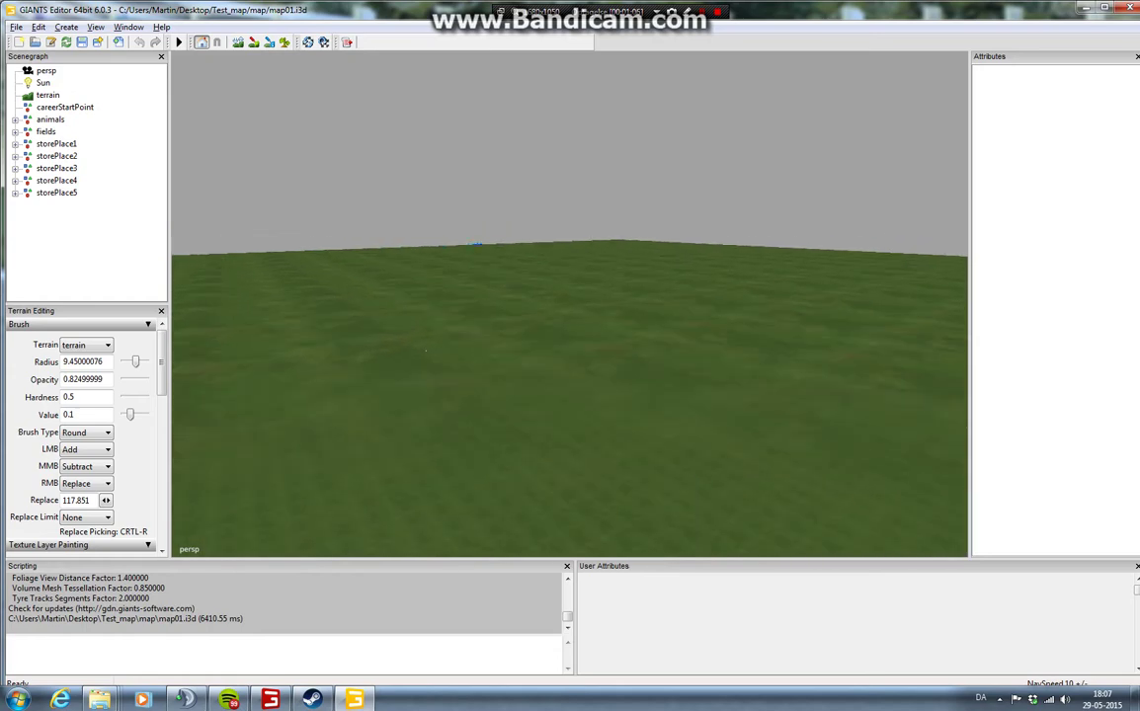
left_click_drag(570, 304, 484, 351, "alt")
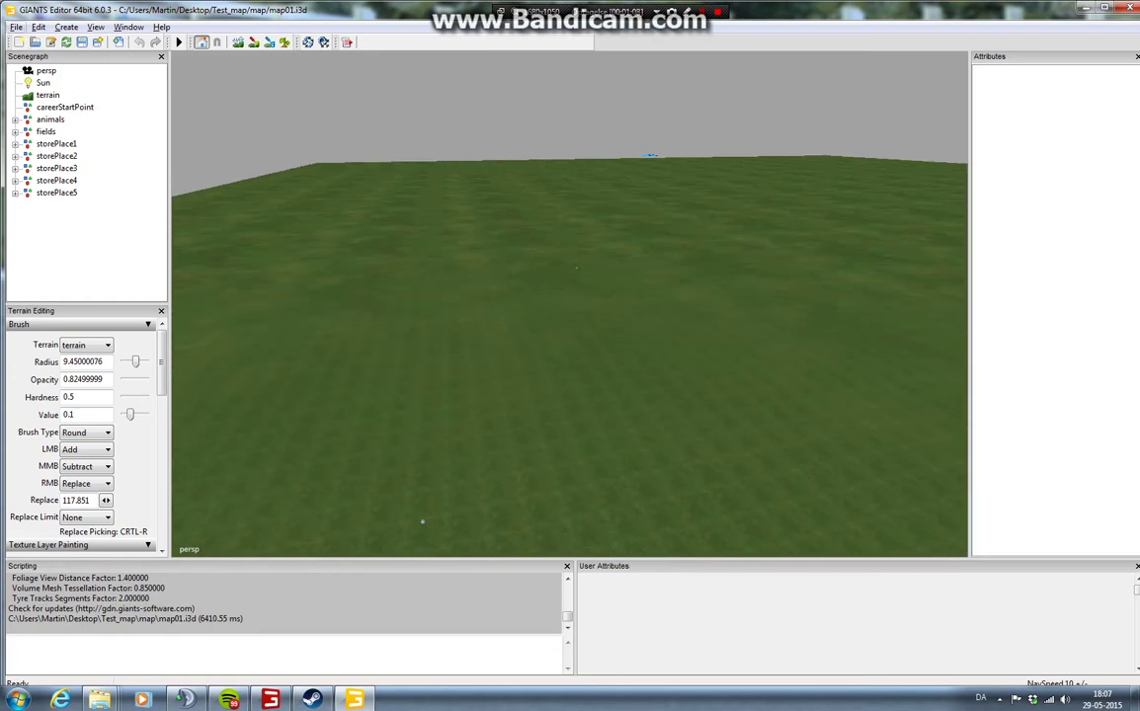
Step: Import the buyableobject i3D file from the buyable folder into the map
left_click(16, 27)
left_click(49, 117)
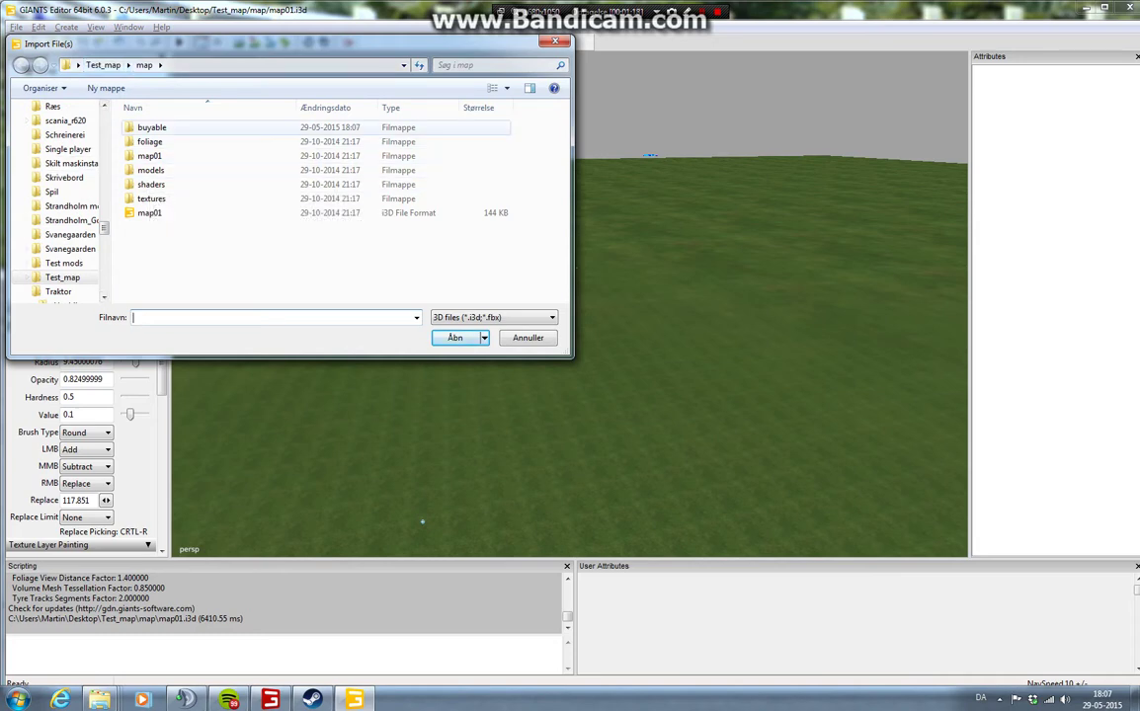
double_click(151, 127)
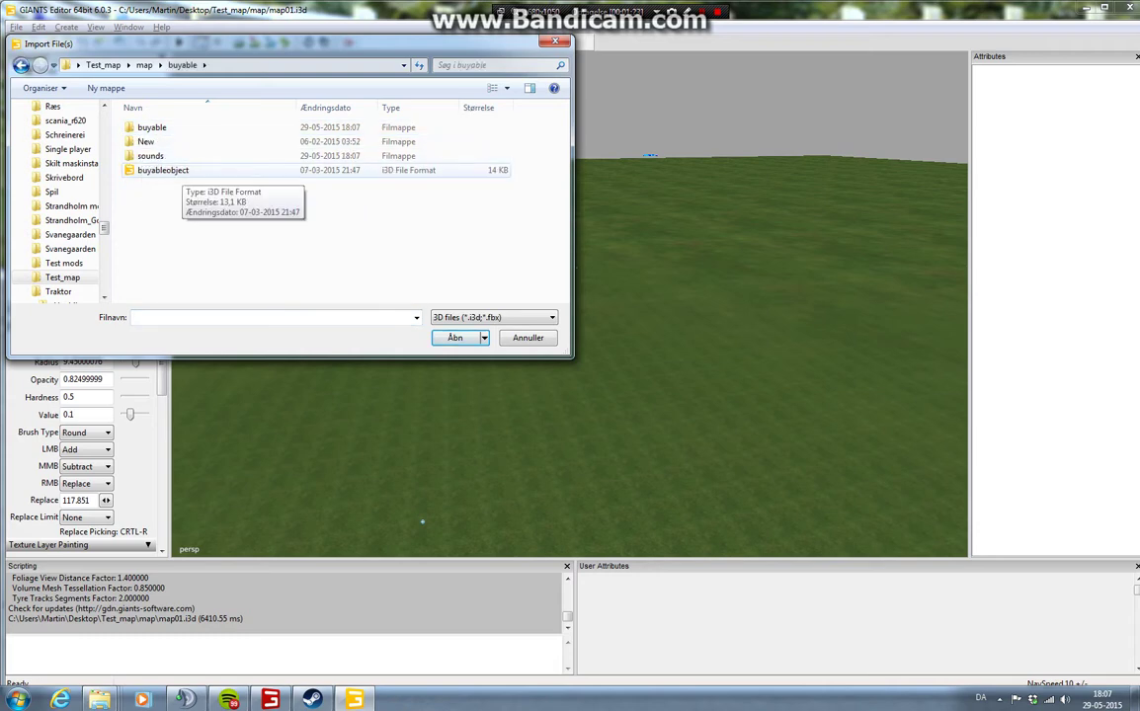
left_click(182, 172)
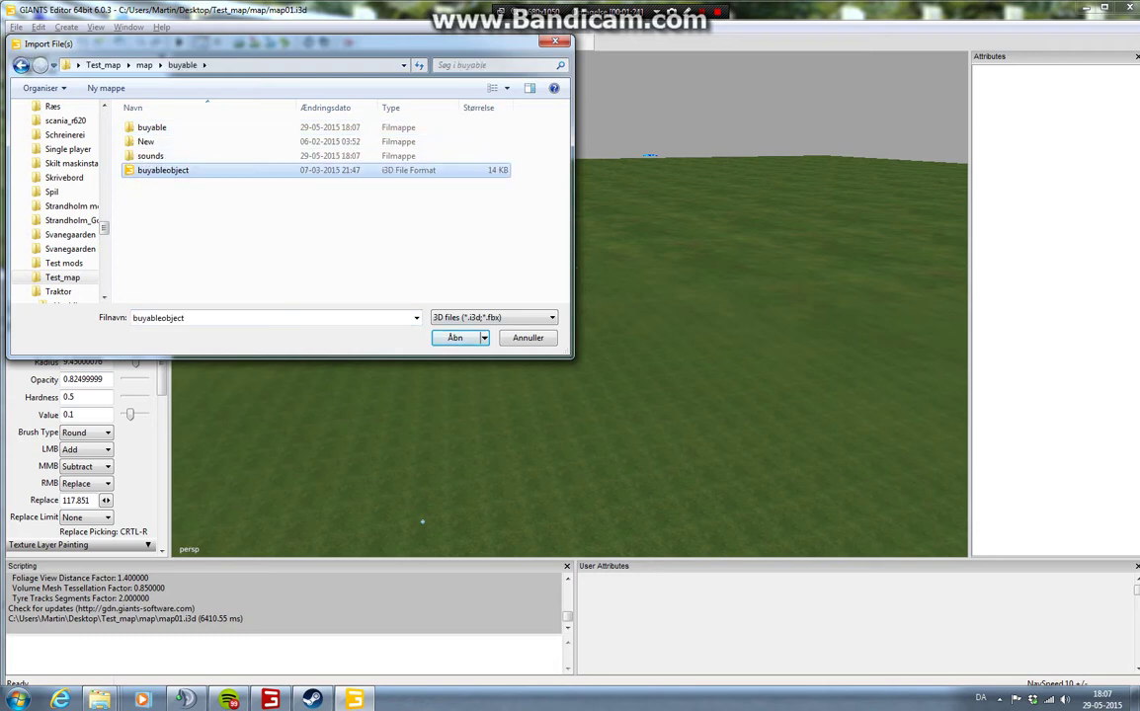
left_click(456, 338)
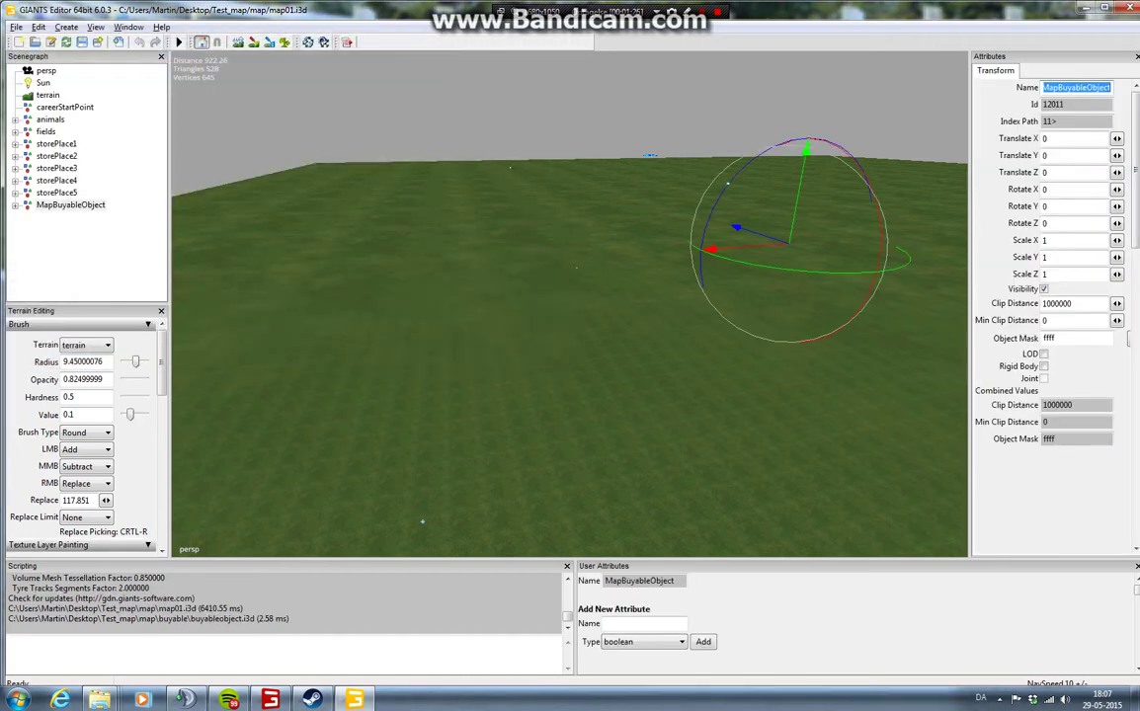
Step: Expand the MapBuyableObject group and look for its third buyableObject in the scene
left_click_drag(570, 304, 651, 257, "alt")
scroll(570, 304, "up", 2)
left_click(70, 206)
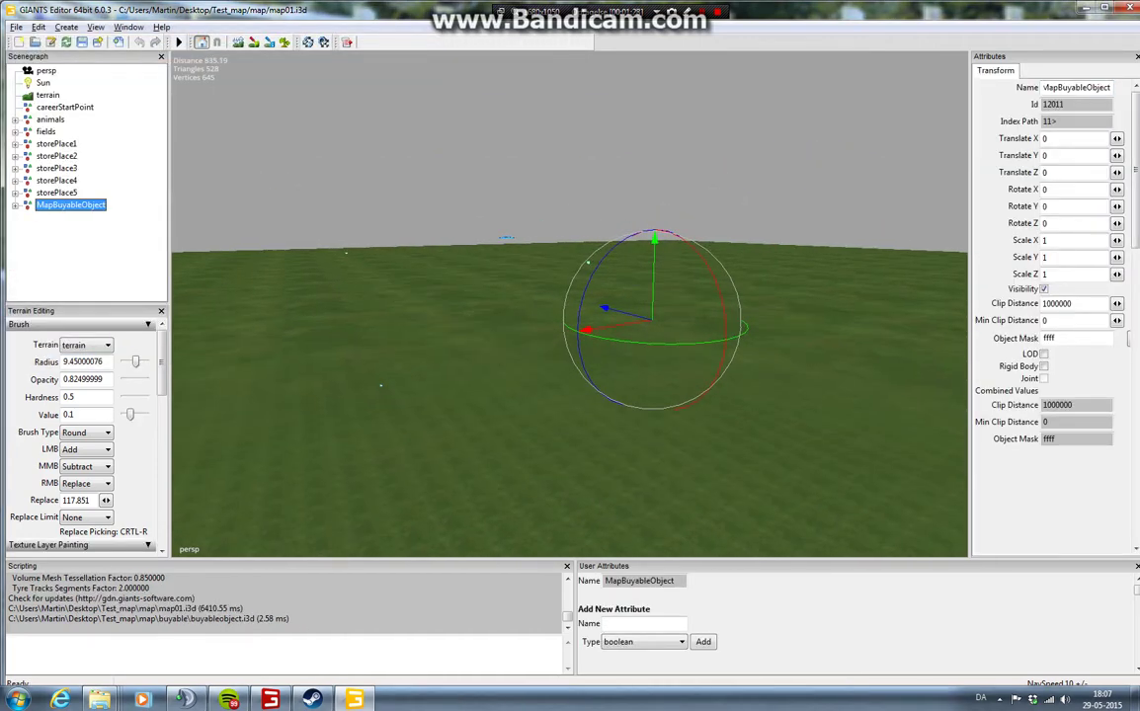
left_click_drag(570, 304, 589, 337, "alt")
scroll(570, 304, "up", 3)
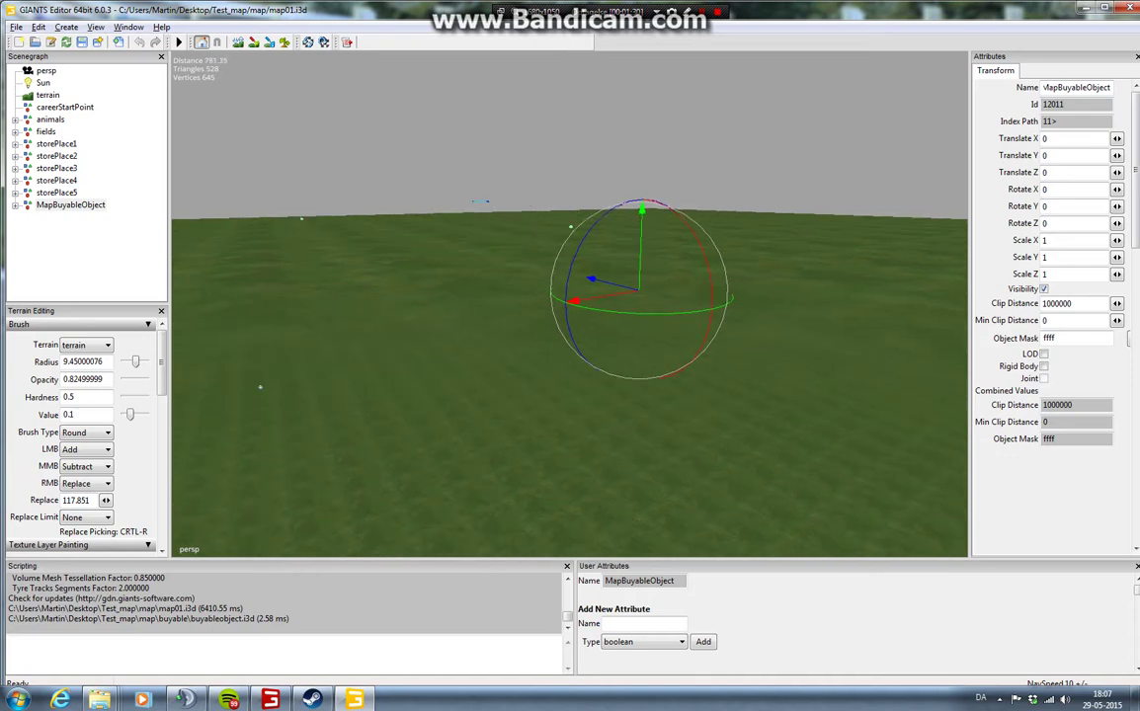
left_click(15, 205)
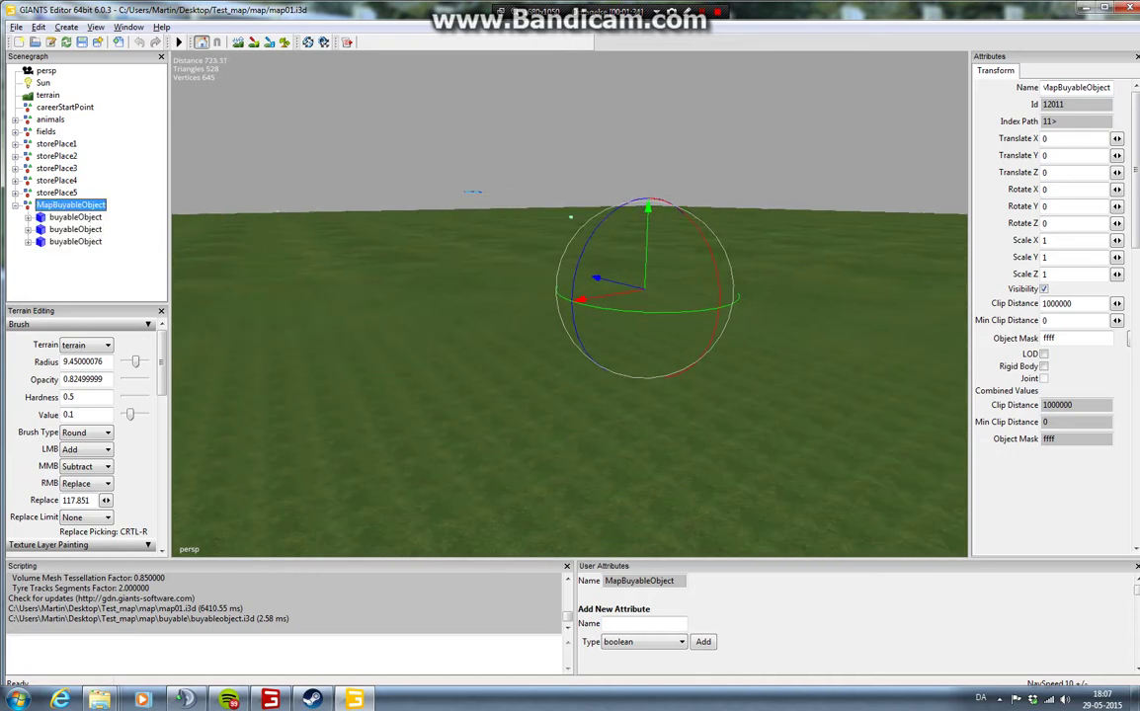
left_click(75, 242)
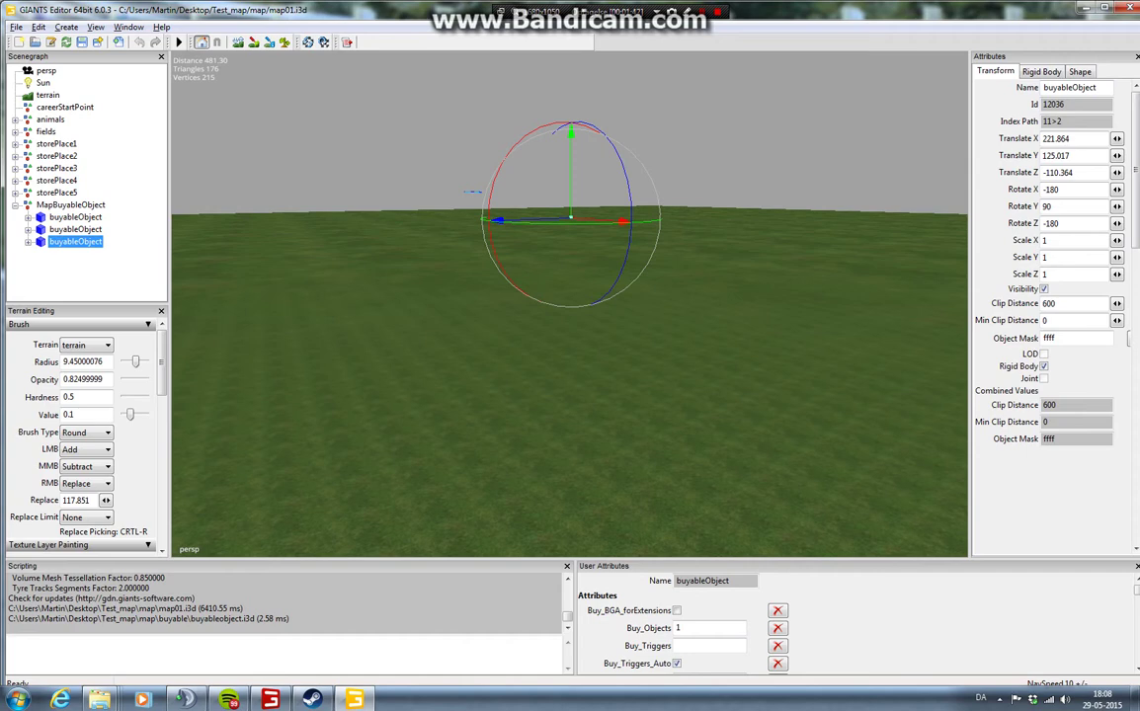
left_click_drag(569, 304, 585, 237, "alt")
scroll(569, 304, "up", 12)
scroll(569, 304, "up", 12)
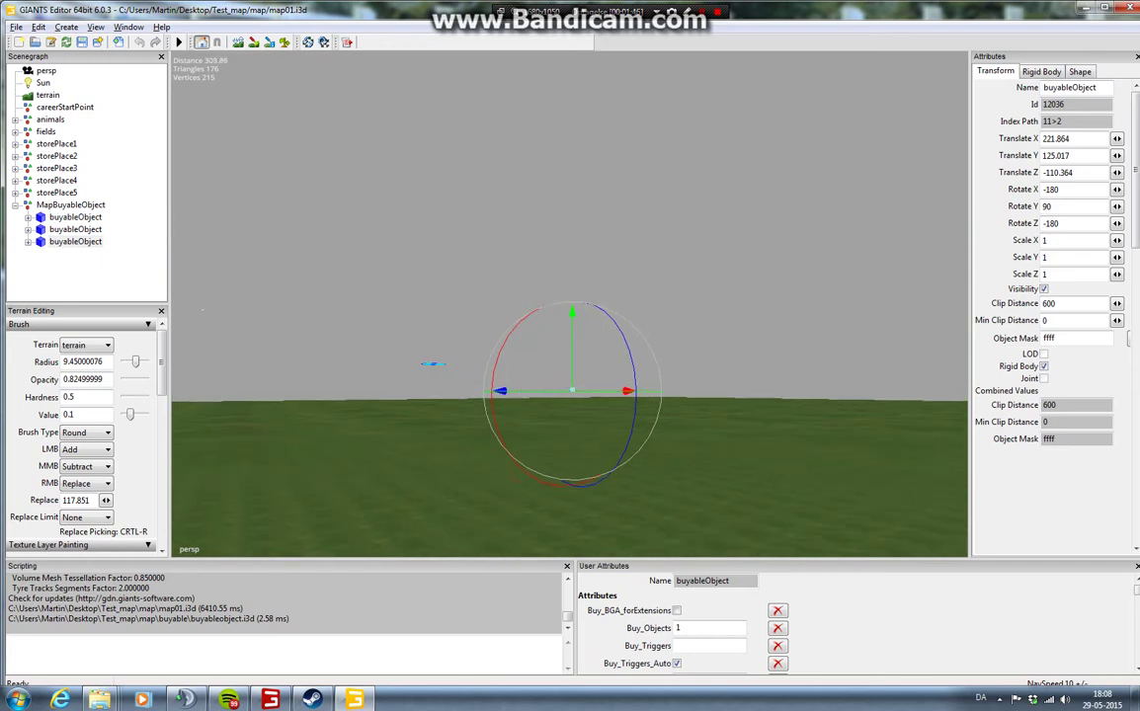
left_click_drag(569, 304, 482, 364, "alt")
scroll(569, 304, "up", 4)
Step: Move the first buyableObject to the camera position at about X 357, Y 104, Z -104, and undo its rotation change
left_click(75, 217)
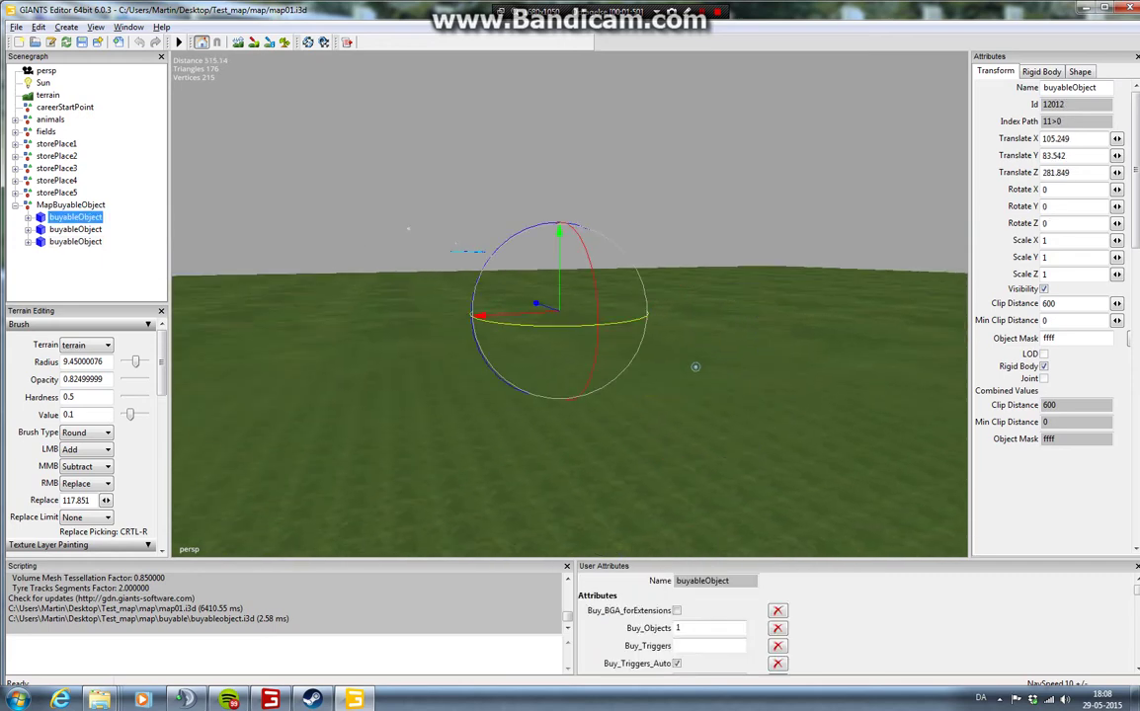
left_click_drag(593, 321, 385, 311, "alt")
left_click_drag(569, 304, 503, 219, "alt")
scroll(569, 304, "up", 5)
key("ctrl+b")
key("f")
scroll(569, 304, "up", 2)
left_click_drag(569, 305, 638, 371, "alt")
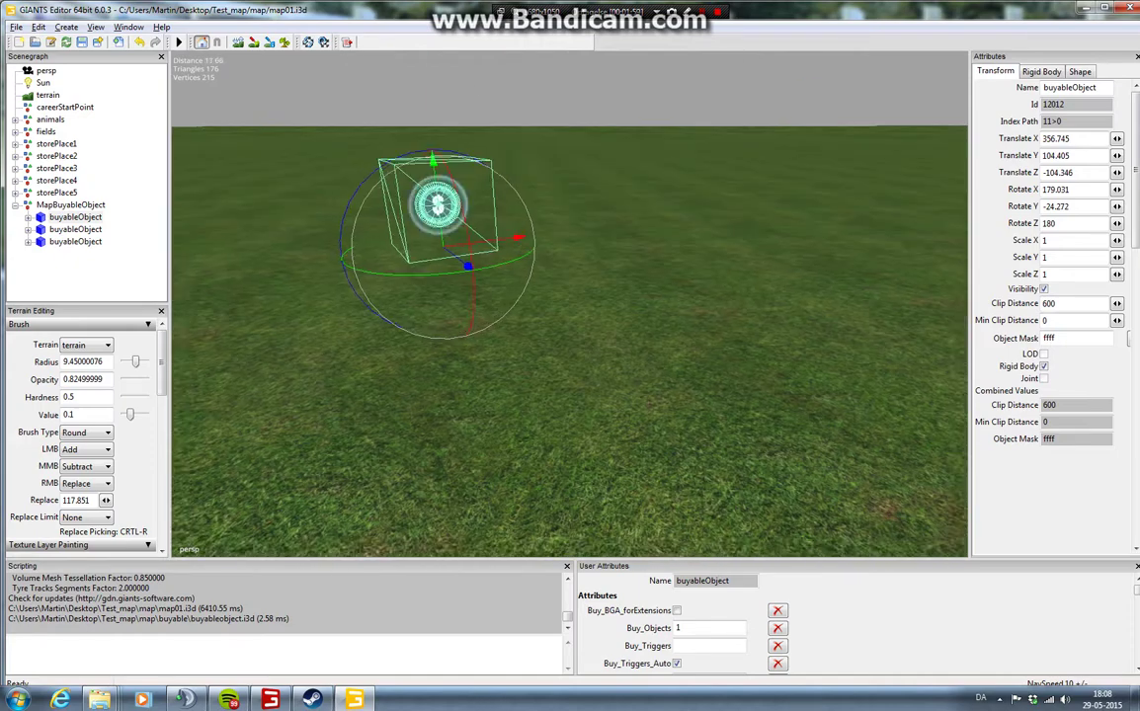
scroll(569, 304, "down", 2)
left_click(140, 43)
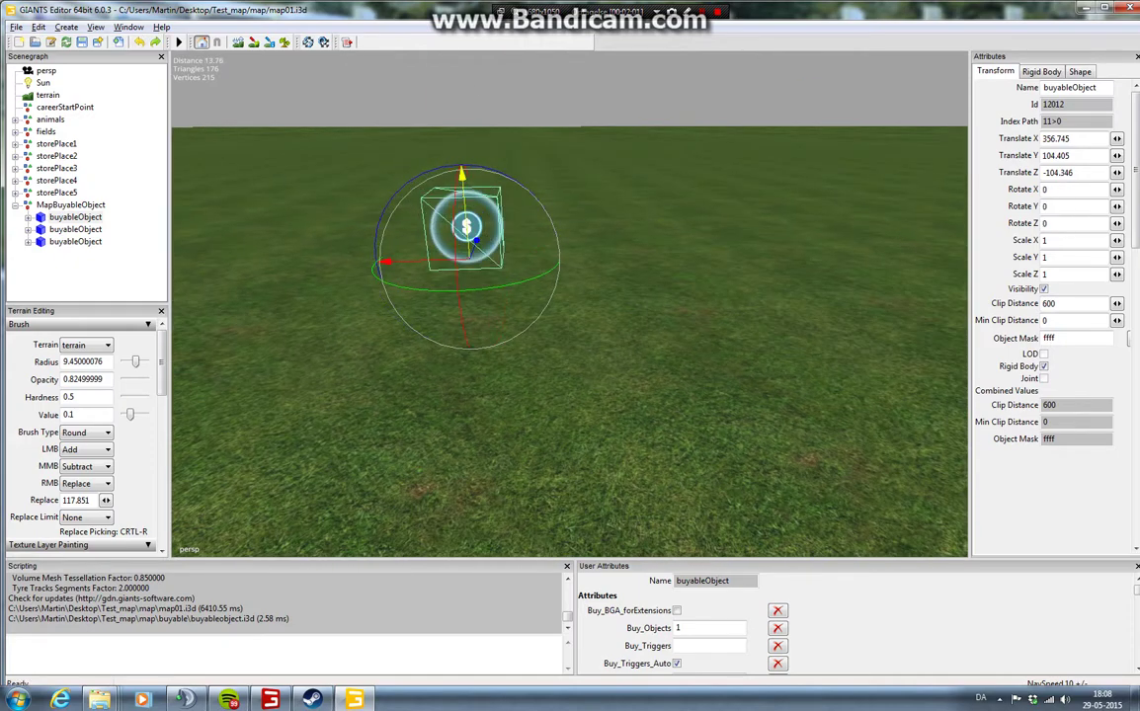
Step: Lower the first buyableObject onto the terrain, to a Translate Y of about 99.9
left_click_drag(461, 176, 475, 308)
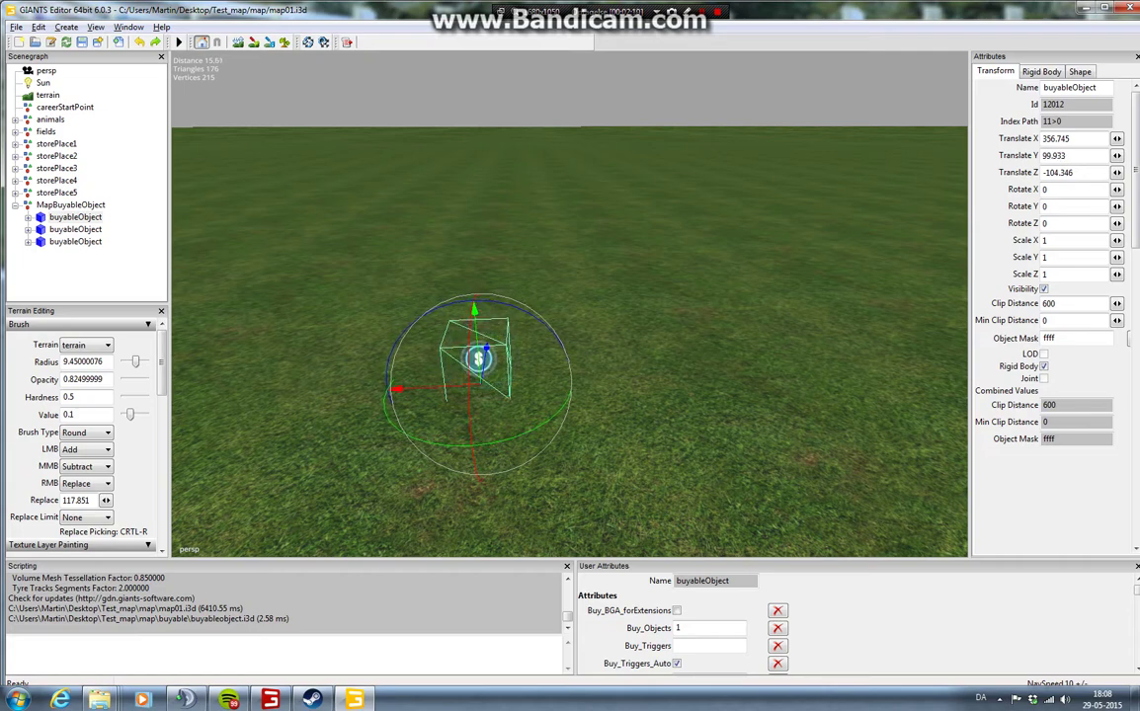
left_click_drag(475, 308, 454, 342, "alt")
scroll(429, 354, "up", 8)
scroll(465, 306, "down", 2)
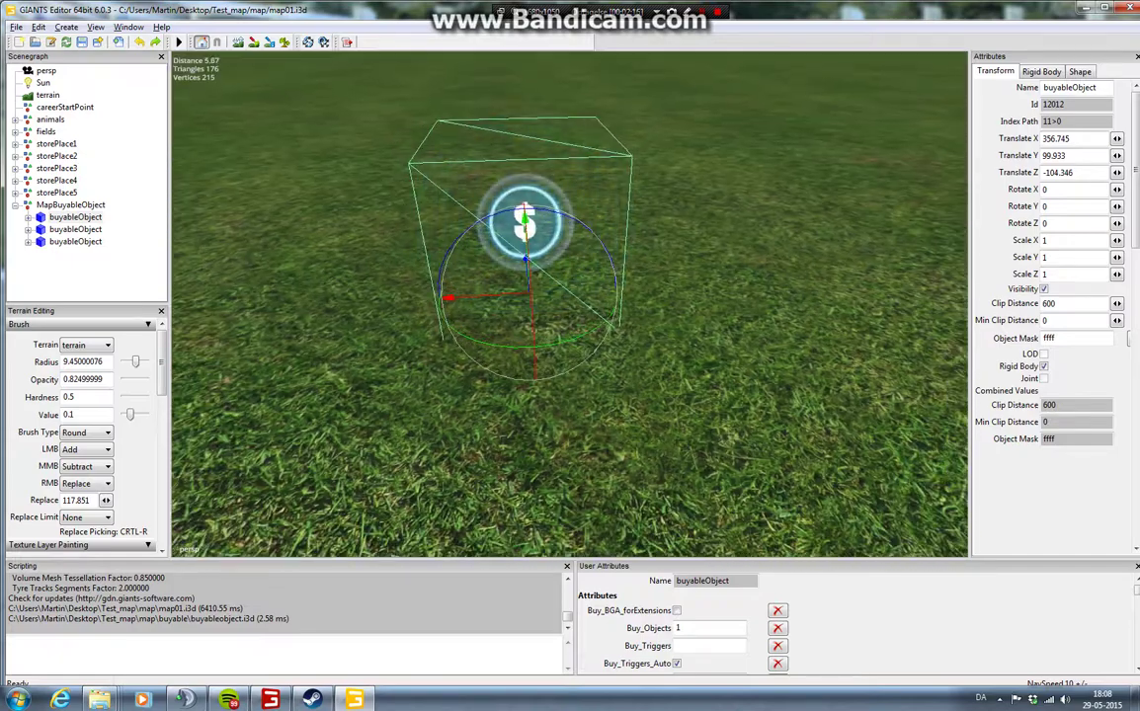
Step: Expand the first buyableObject and examine its IconJumping child and attributes
left_click(75, 217)
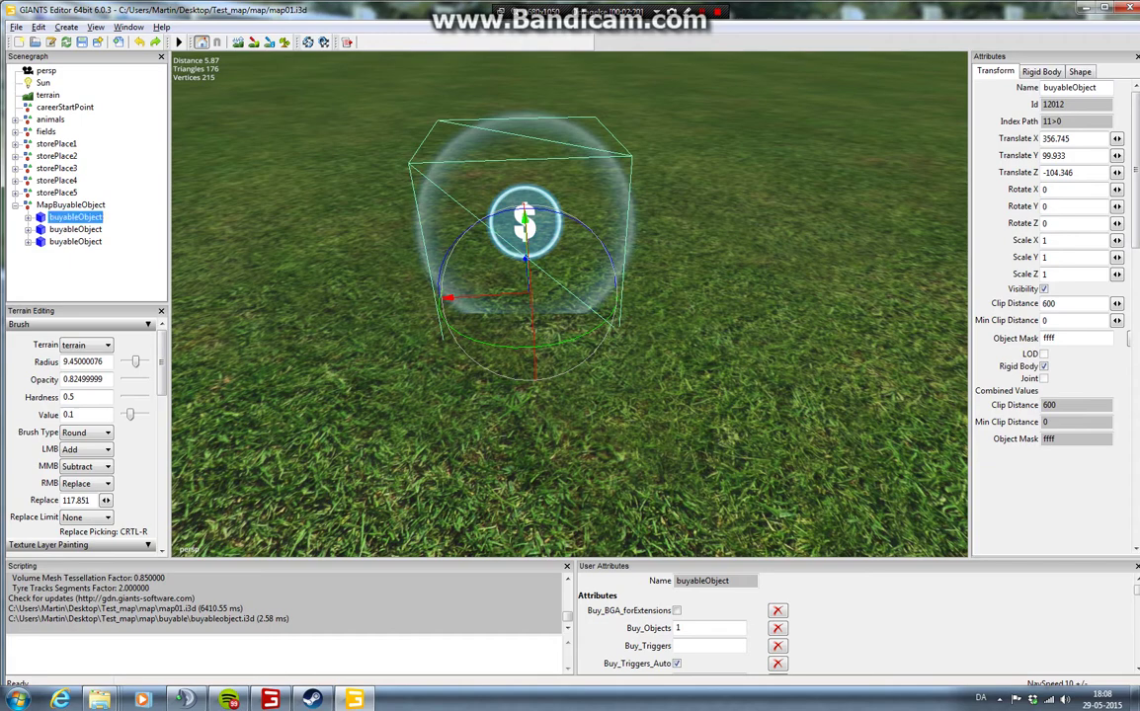
left_click(28, 218)
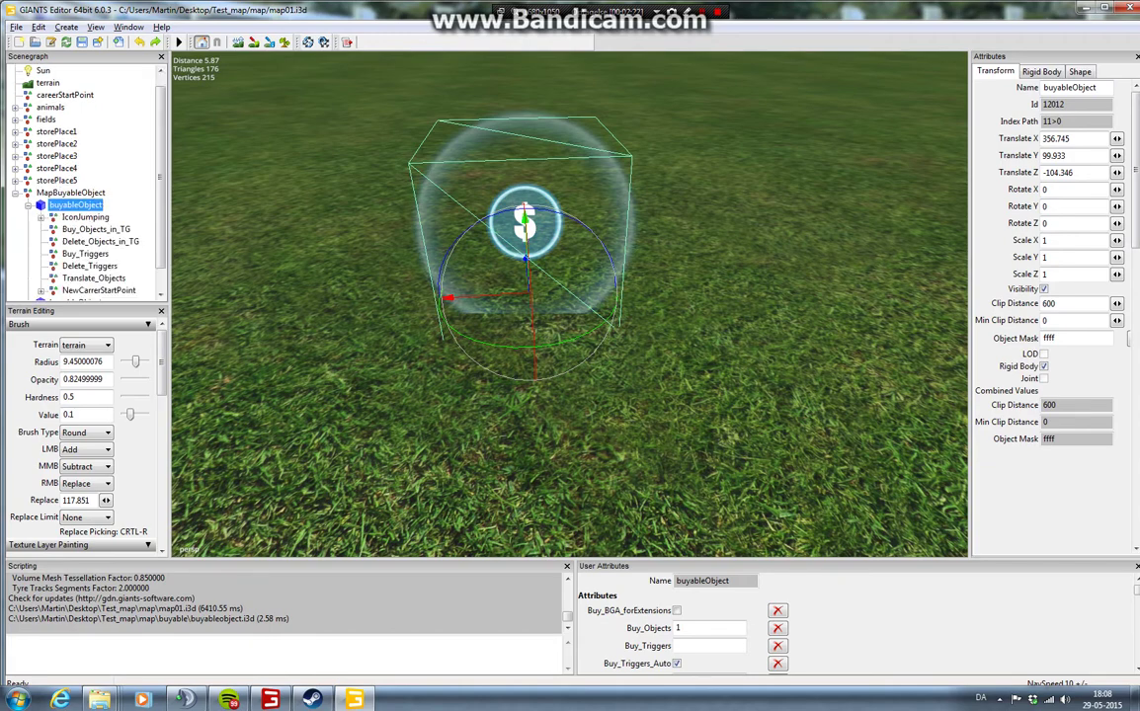
left_click(85, 218)
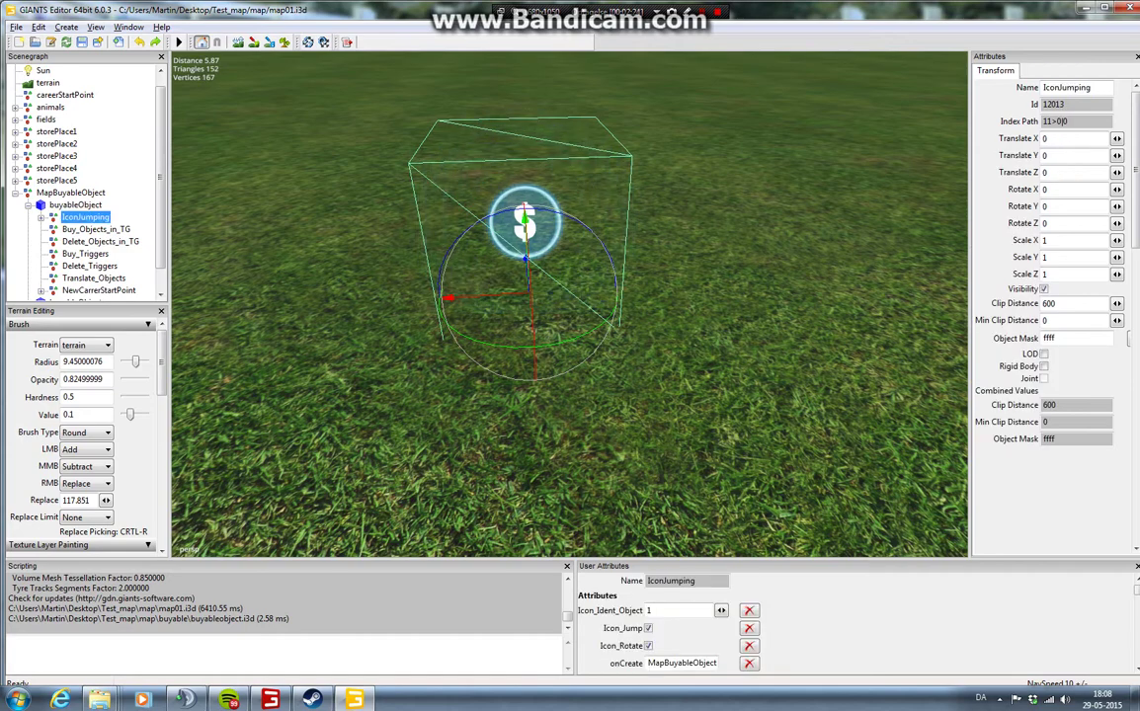
left_click(75, 206)
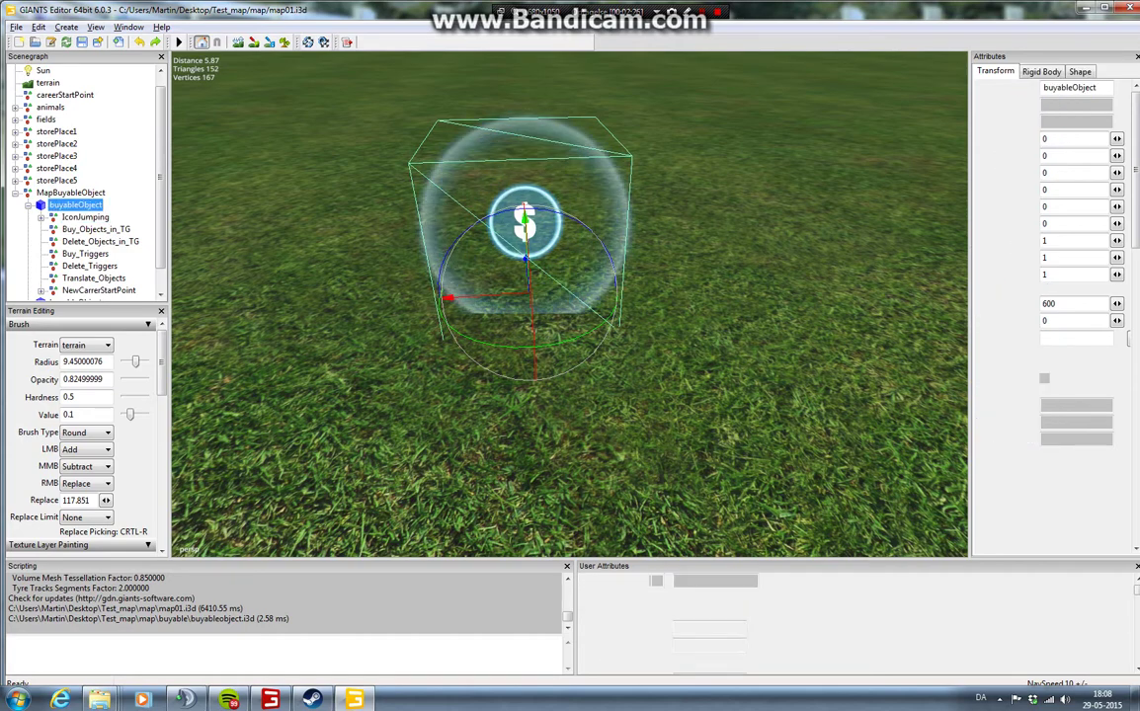
Step: Try shifting IconJumping sideways away from its parent buyableObject, and undo the move
left_click(85, 218)
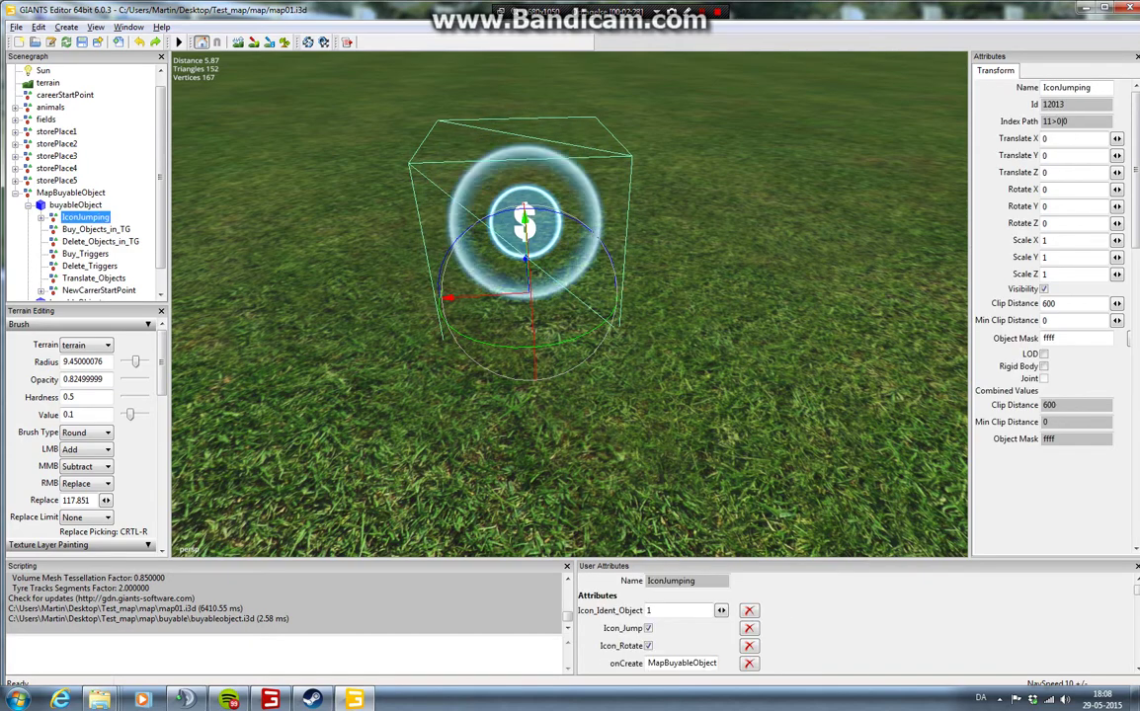
left_click_drag(449, 297, 628, 287)
left_click(75, 205)
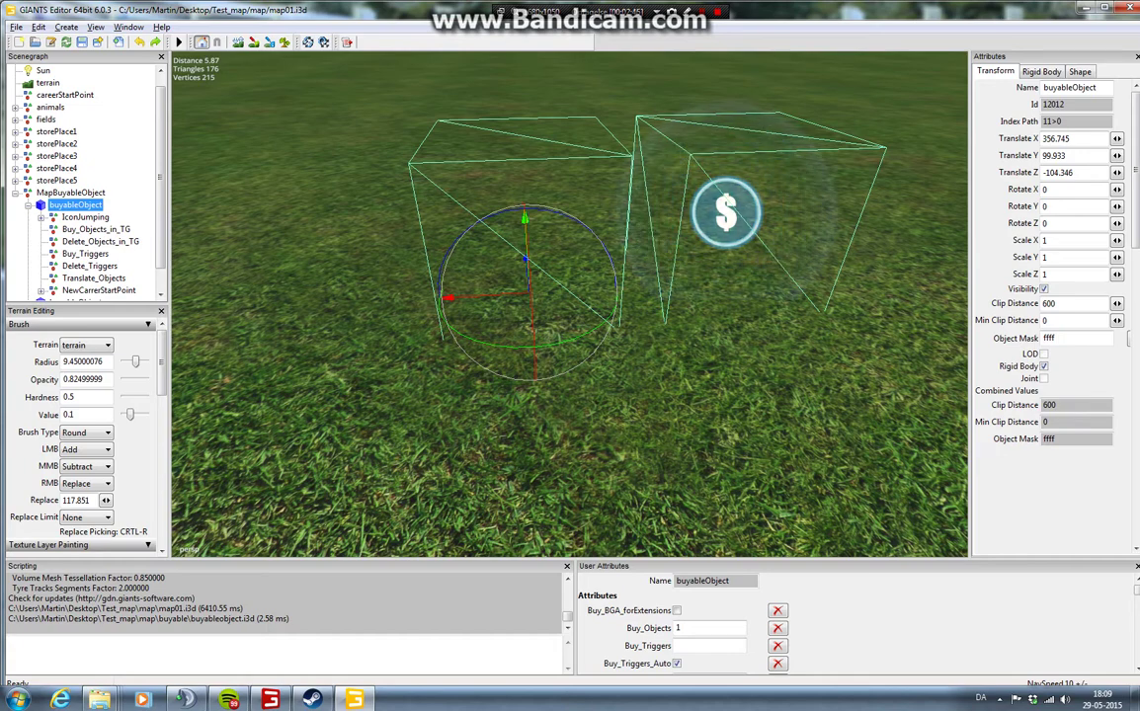
left_click(140, 43)
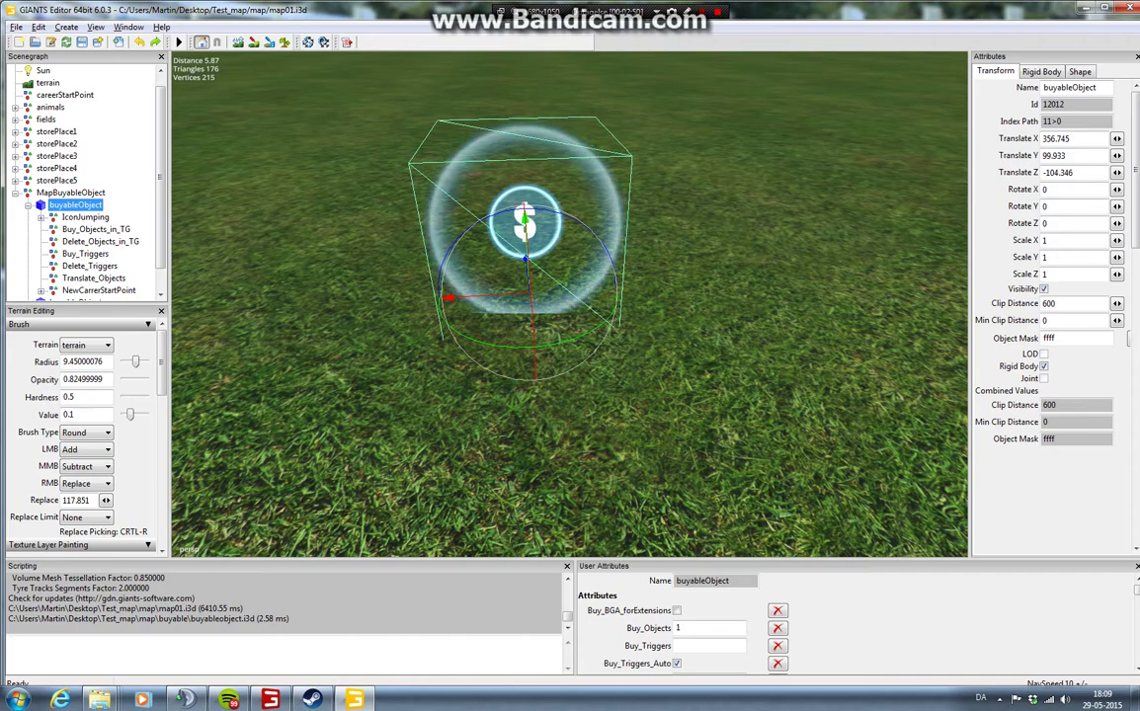
scroll(570, 305, "down", 5)
left_click_drag(570, 304, 642, 242, "alt")
scroll(570, 304, "up", 3)
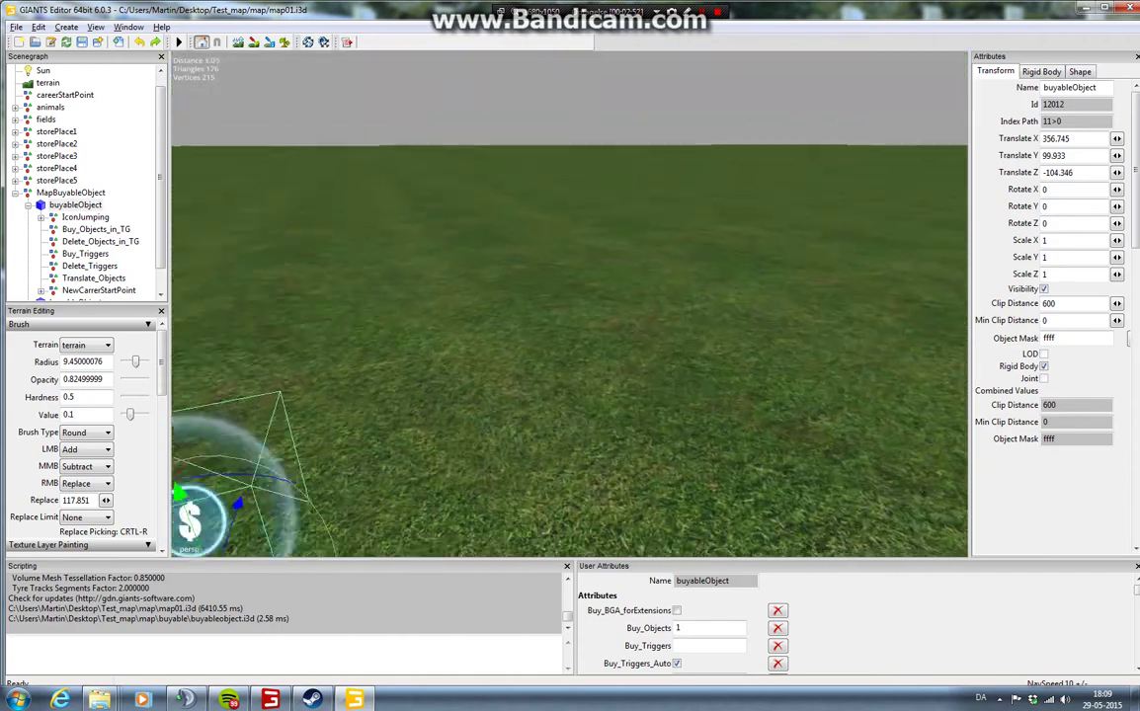
left_click_drag(570, 305, 524, 385, "alt")
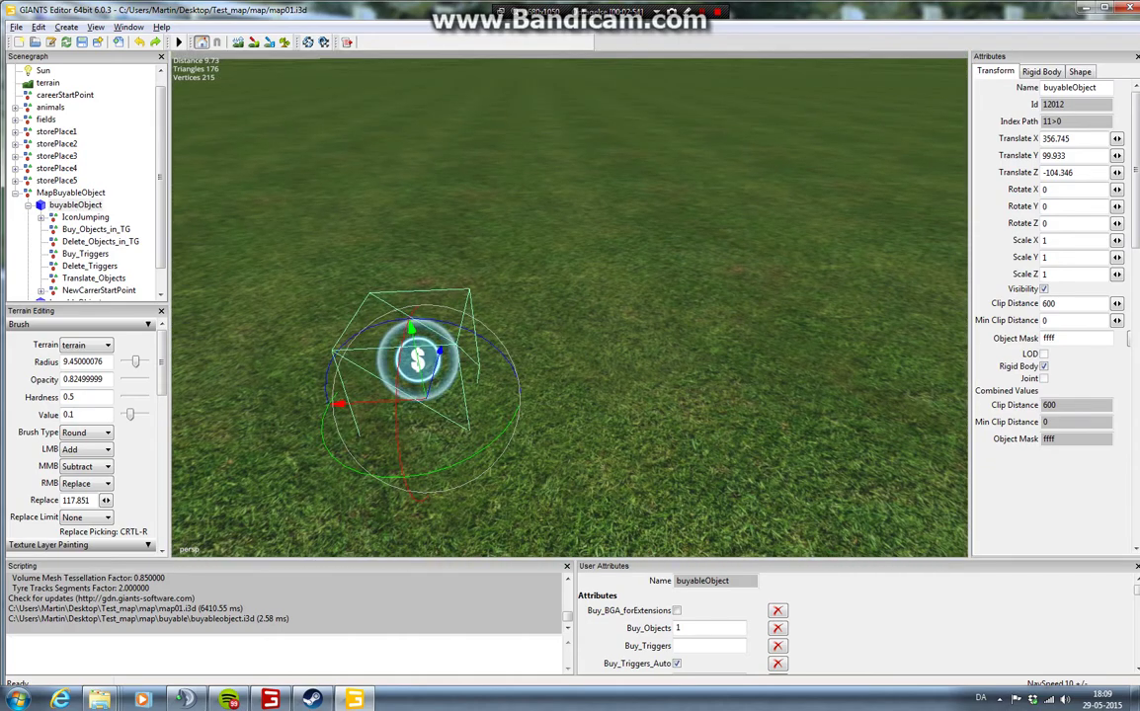
scroll(570, 305, "down", 3)
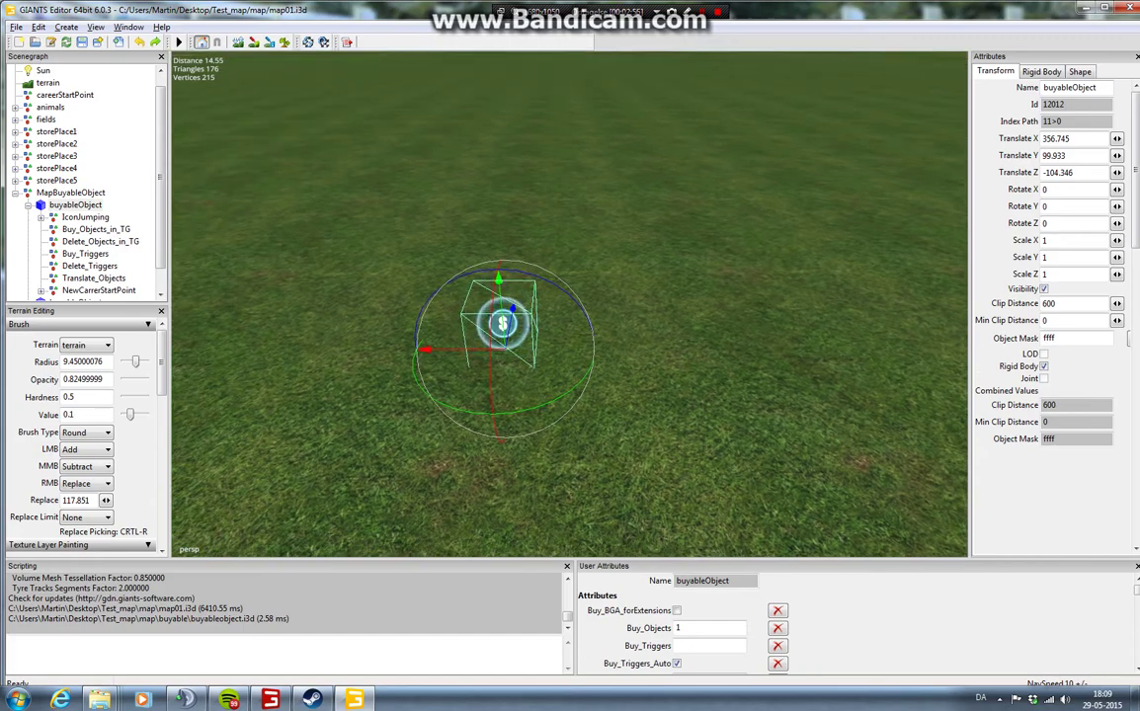
left_click_drag(570, 304, 523, 366, "alt")
scroll(570, 304, "up", 5)
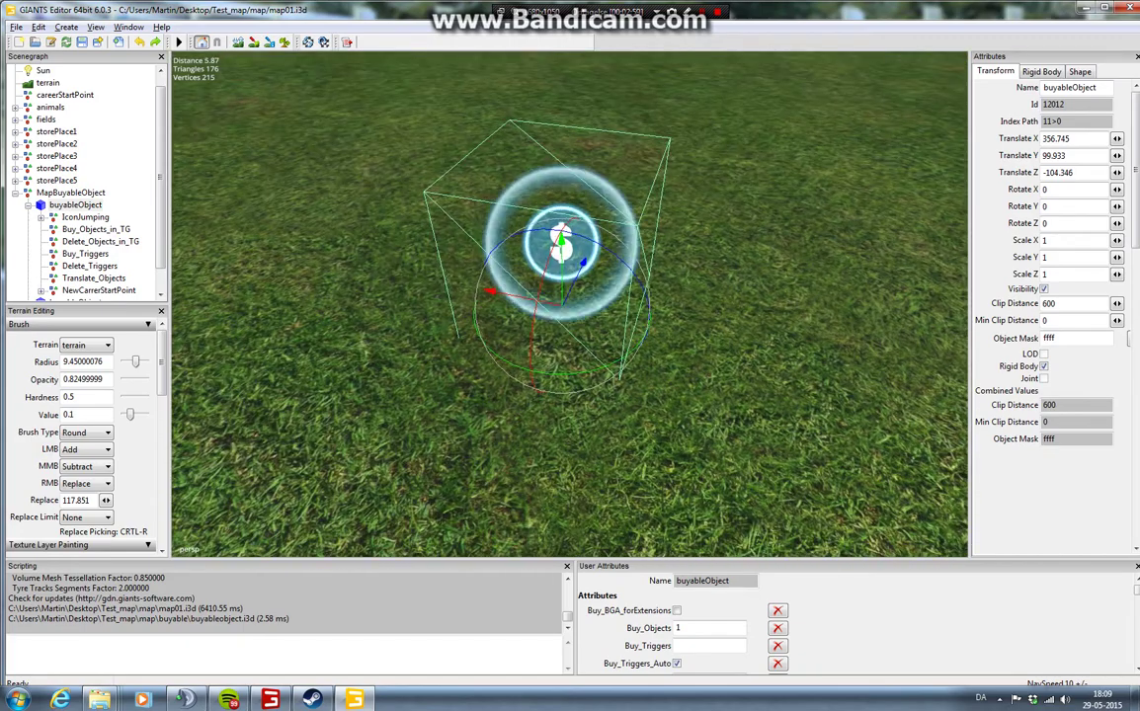
scroll(570, 304, "down", 1)
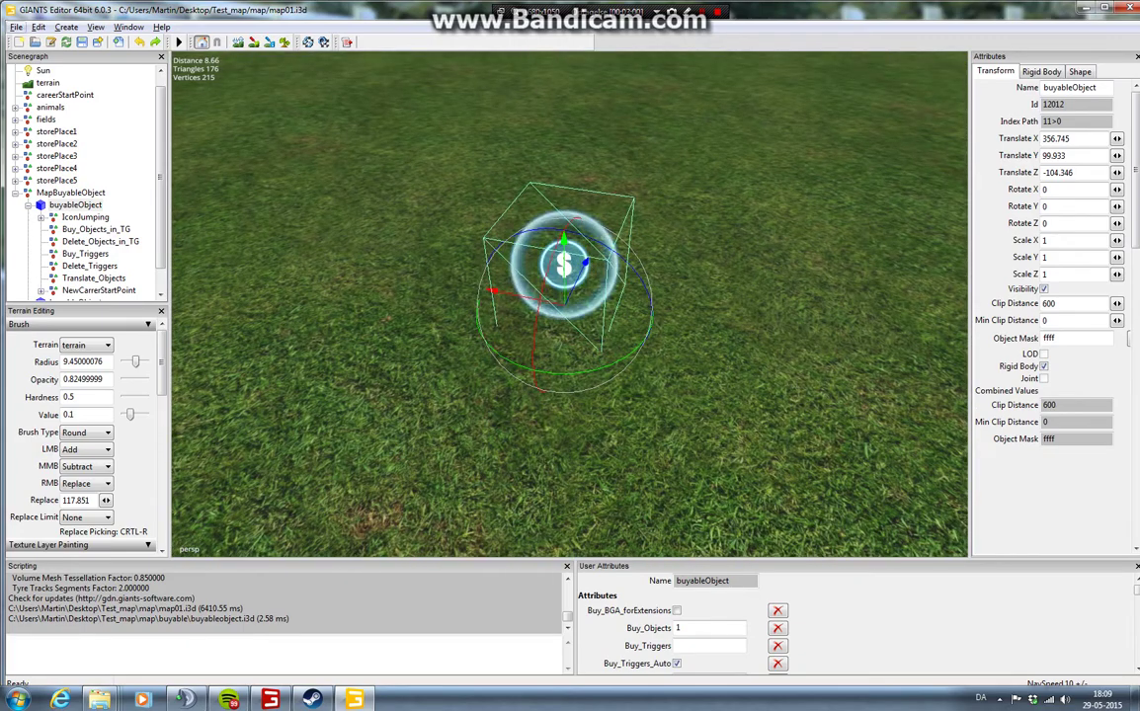
left_click(16, 27)
left_click(44, 122)
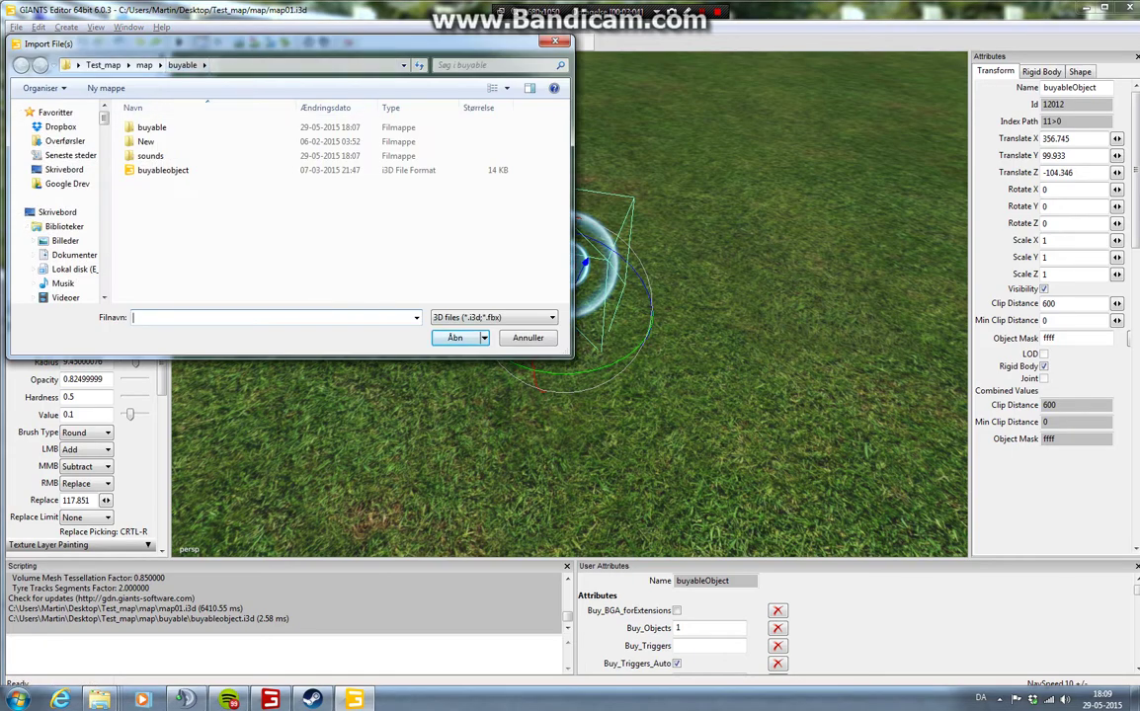
left_click(144, 64)
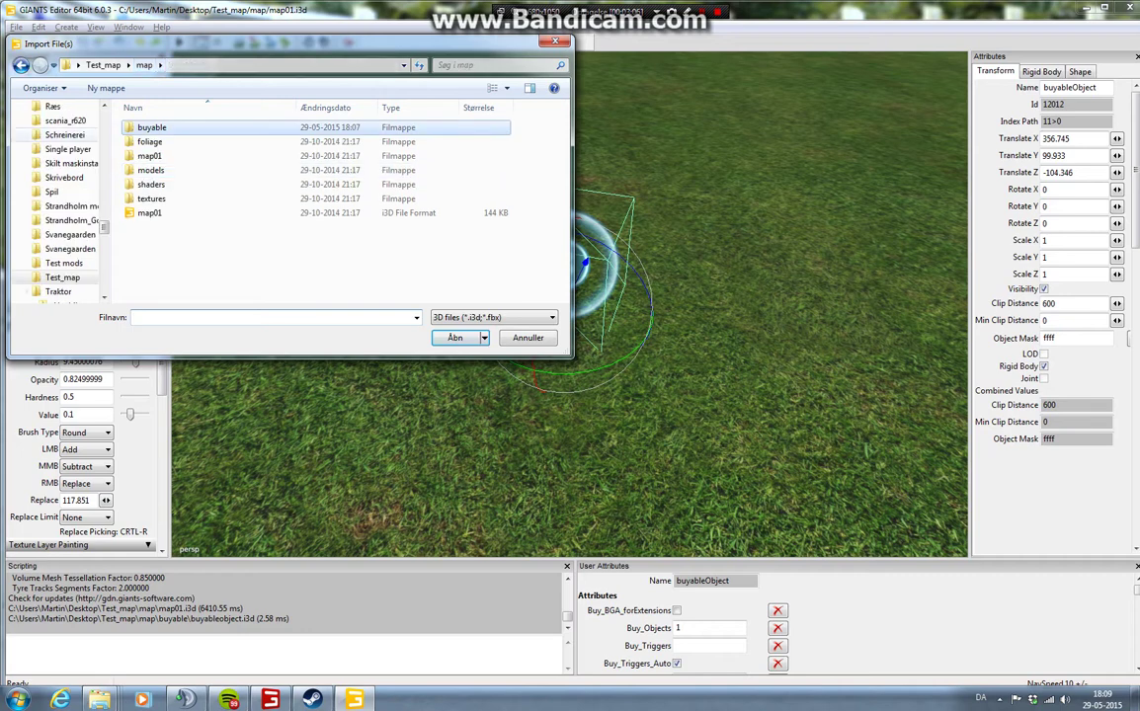
double_click(150, 170)
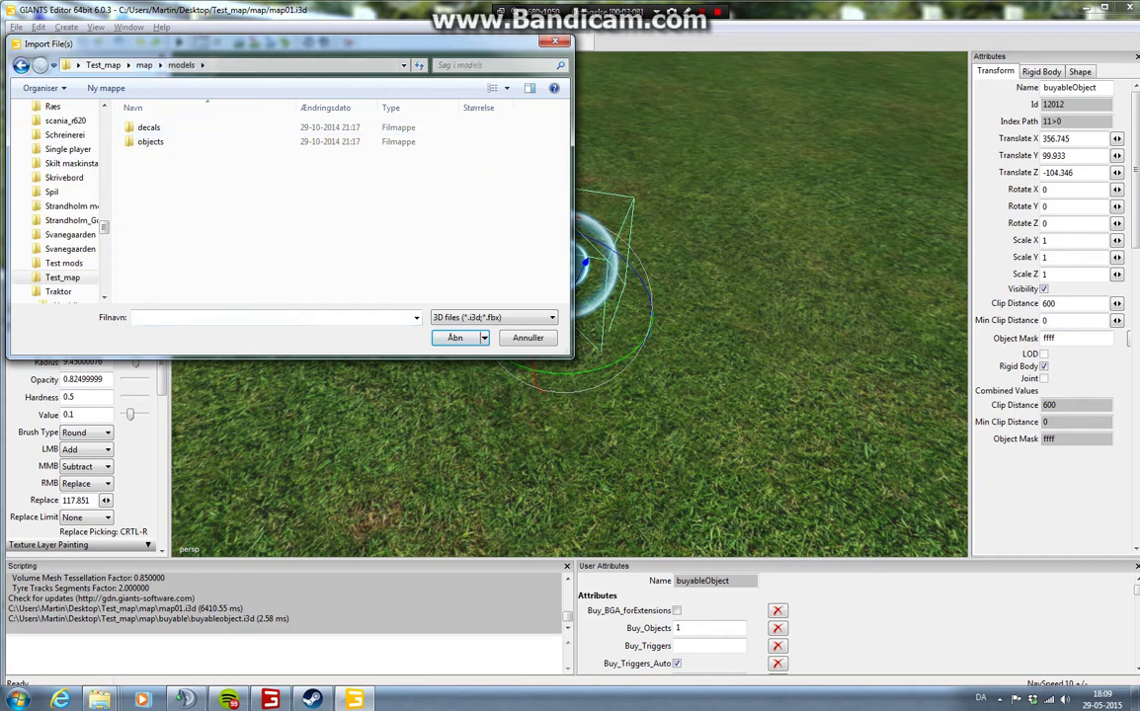
key("Escape")
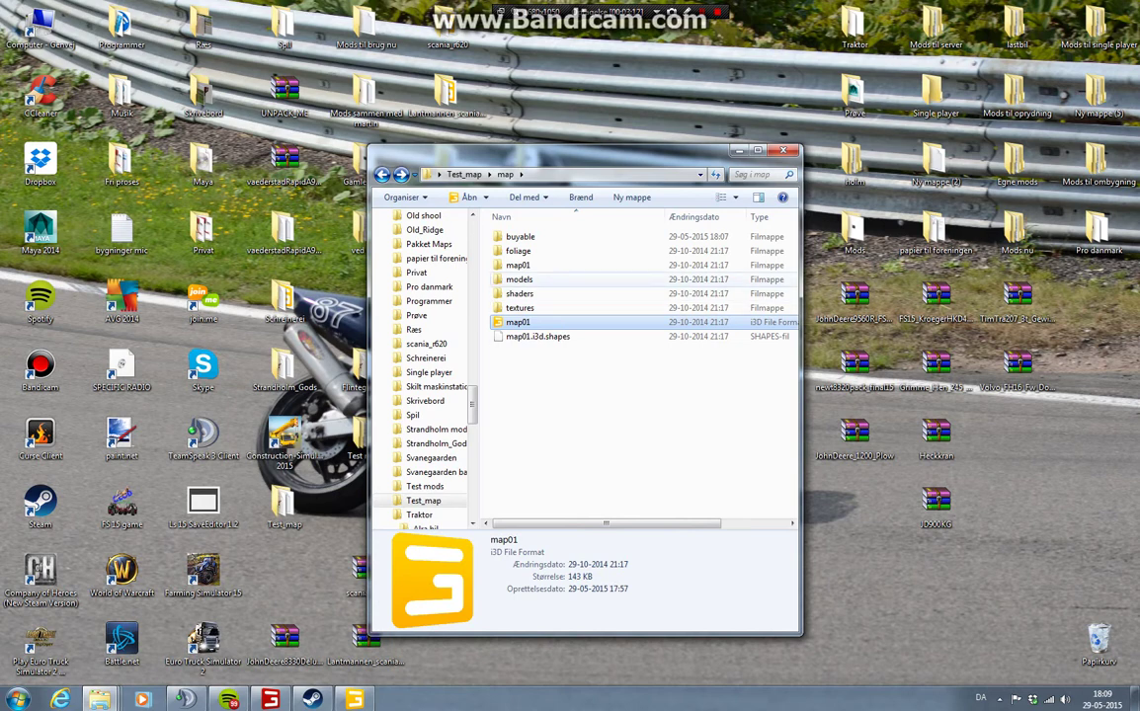
Step: In the file explorer, put the Hall and Maskin hal folders into the models folder of Test_map's map folder
double_click(517, 279)
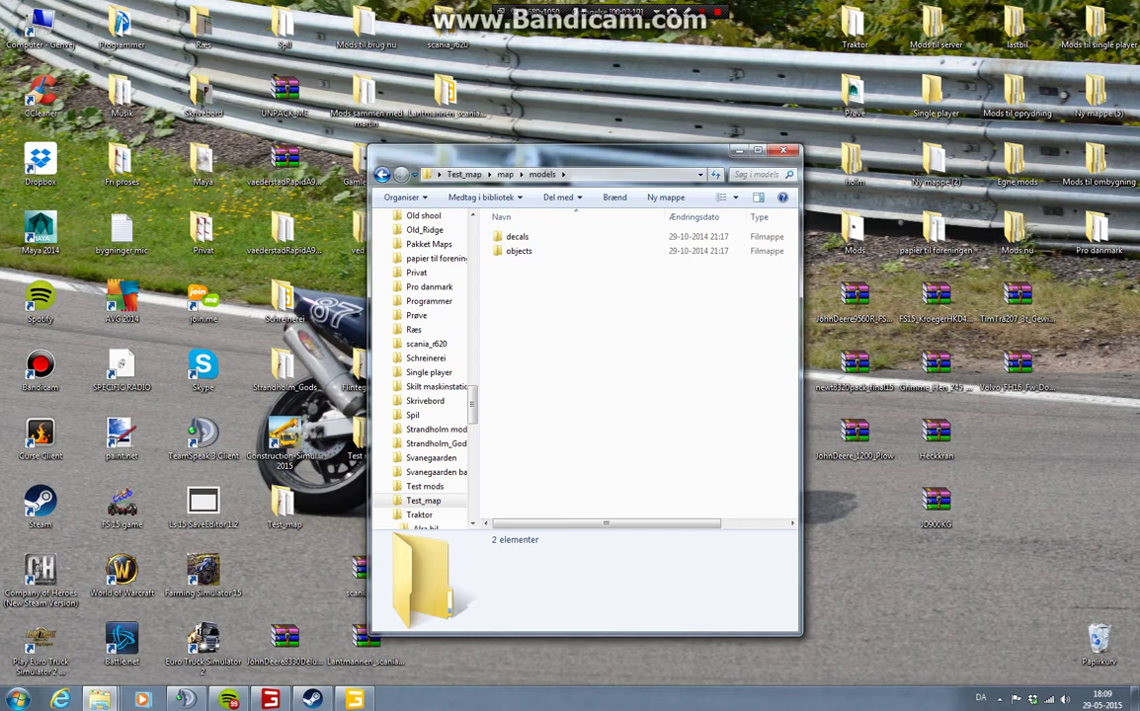
left_click_drag(285, 299, 591, 394)
left_click_drag(512, 265, 341, 321)
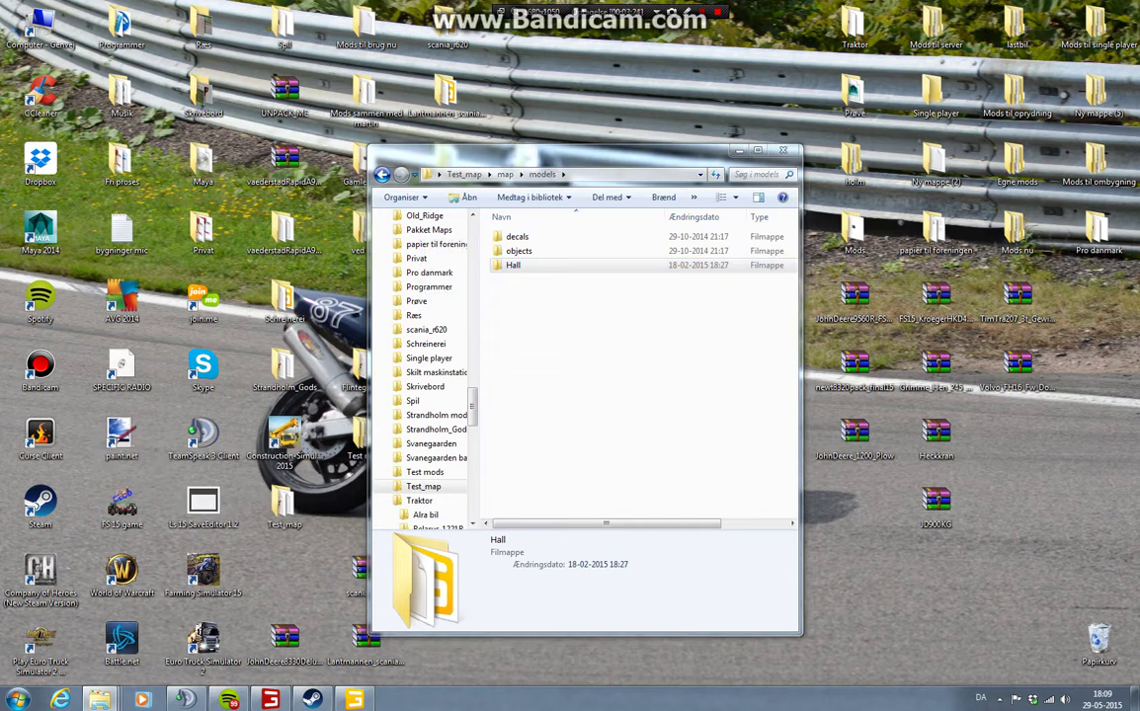
right_click_drag(197, 415, 562, 381)
left_click(605, 387)
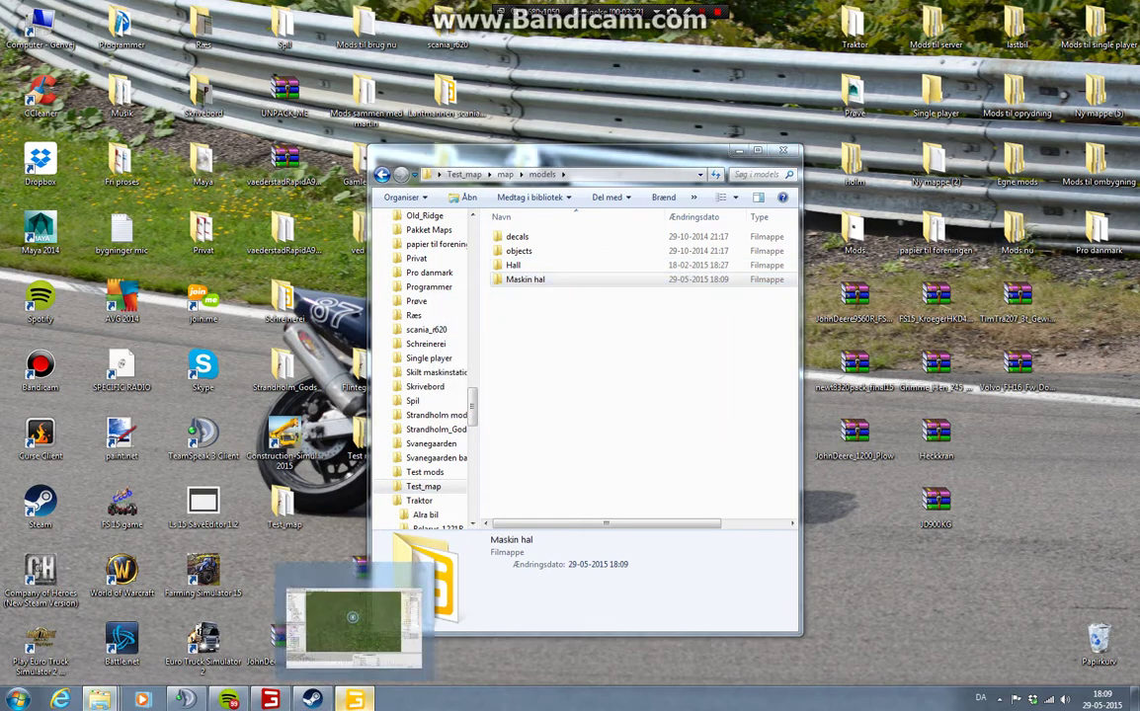
Step: Switch back to GIANTS Editor and import hall.i3d from the map's models/Hall folder
left_click(354, 699)
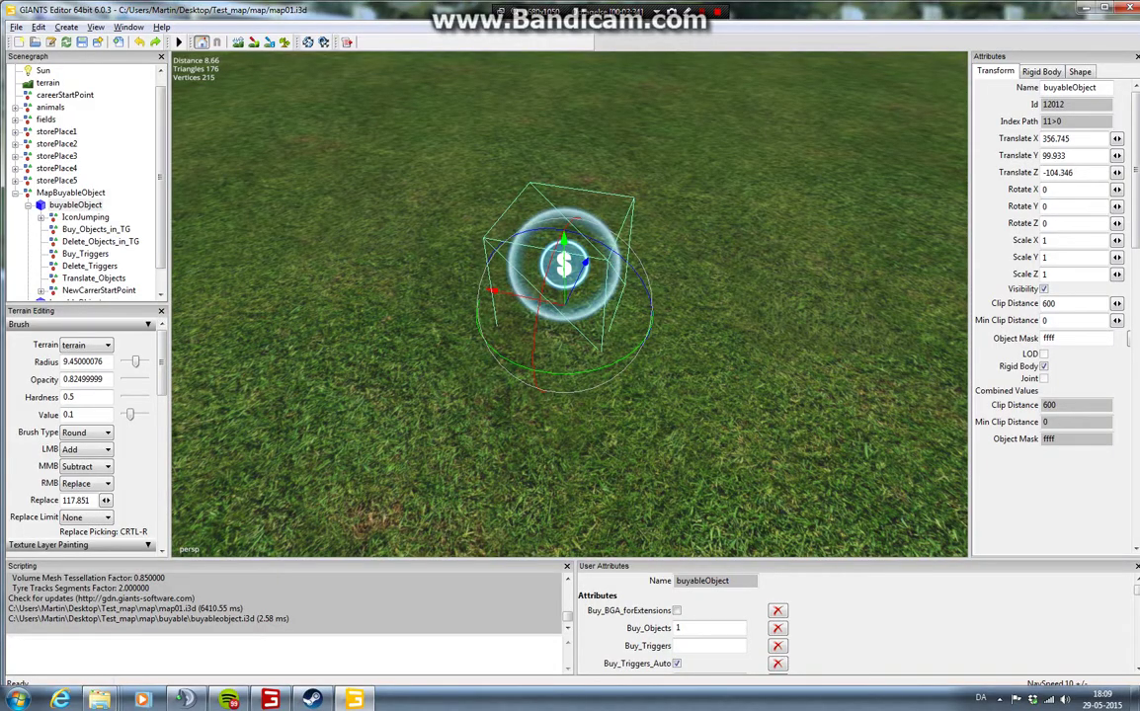
left_click(15, 27)
left_click(43, 122)
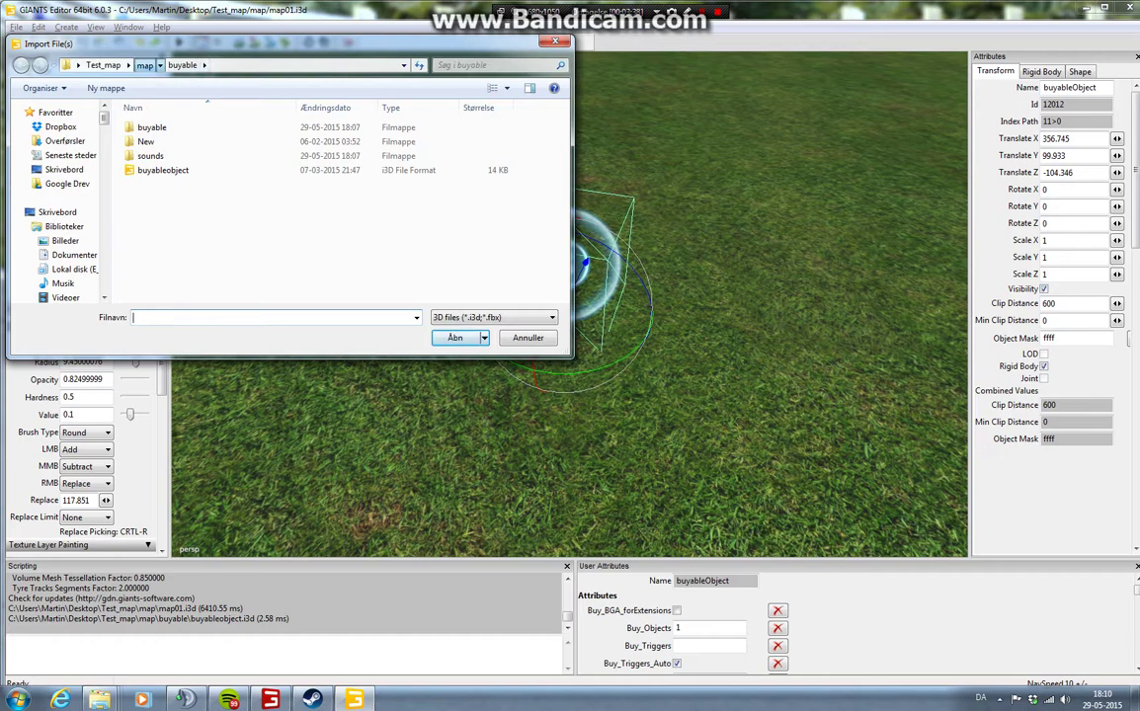
left_click(145, 65)
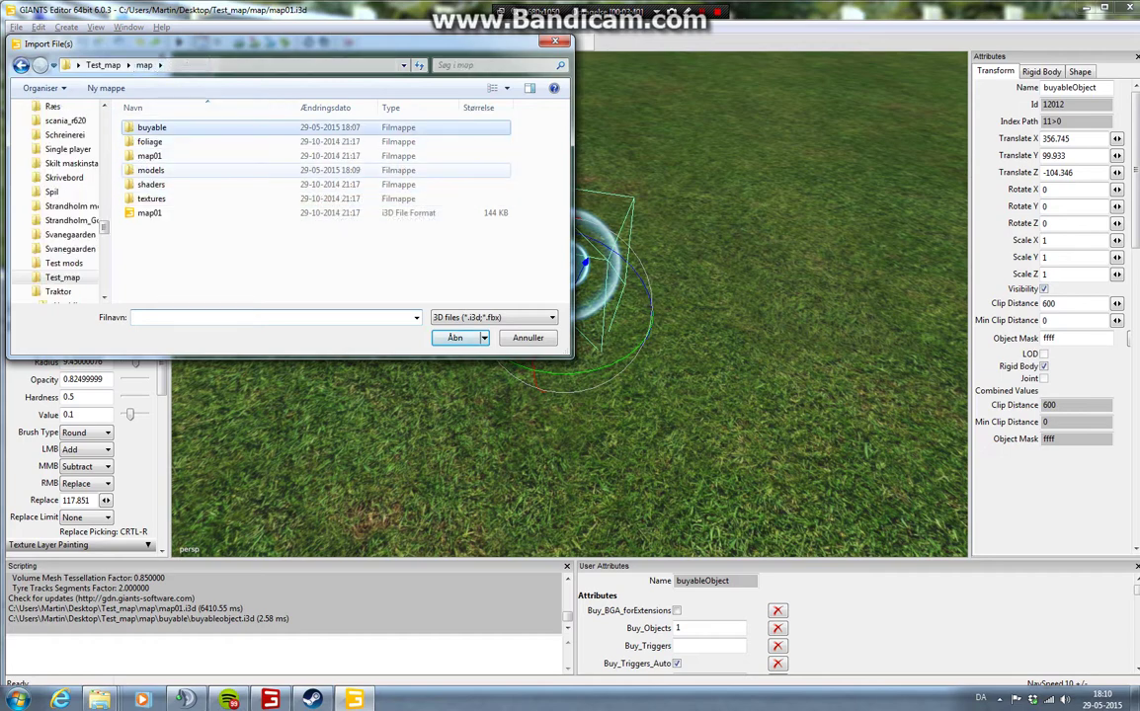
double_click(150, 170)
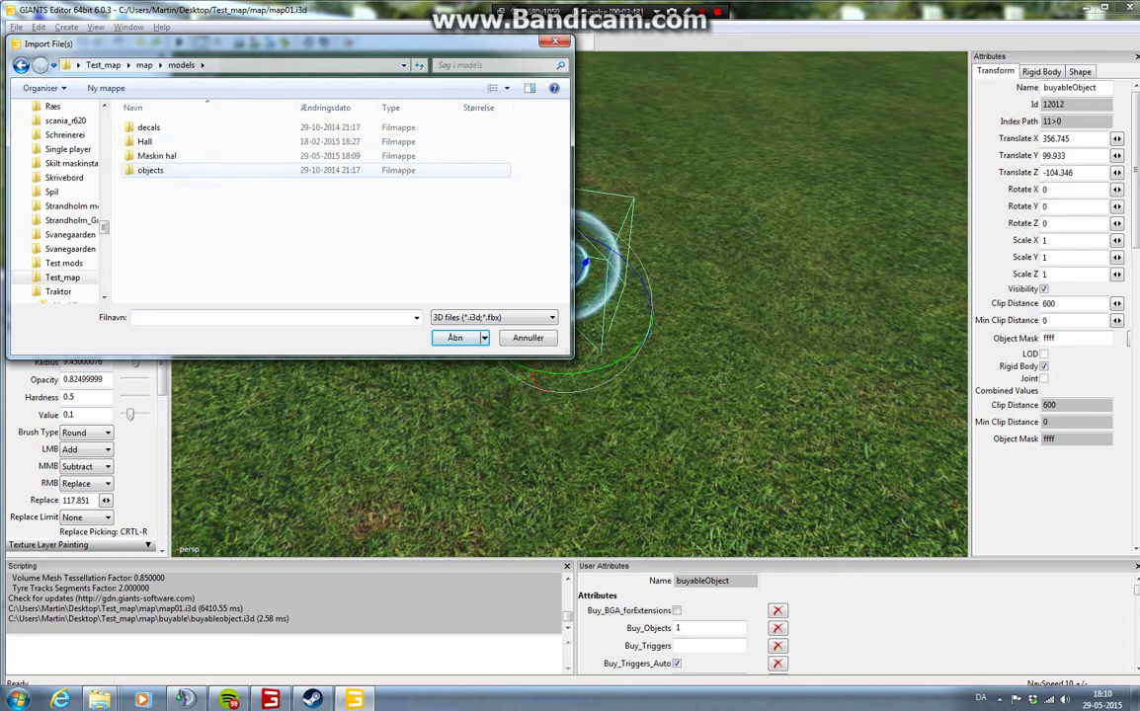
left_click(145, 141)
double_click(145, 141)
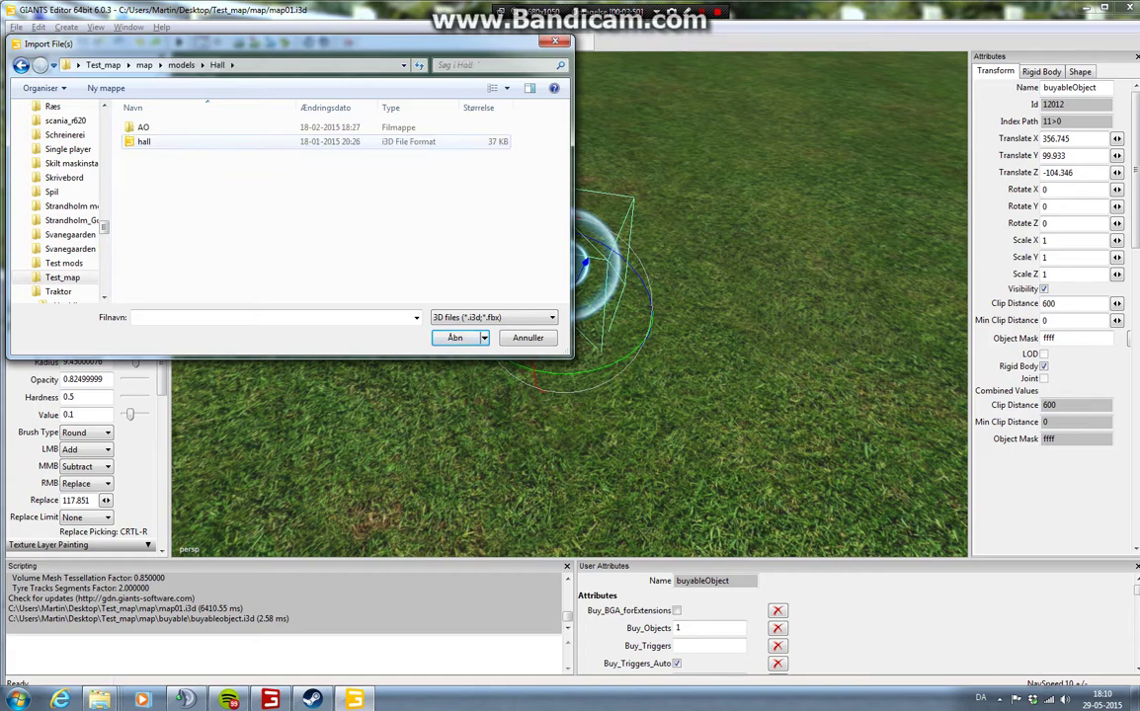
double_click(144, 141)
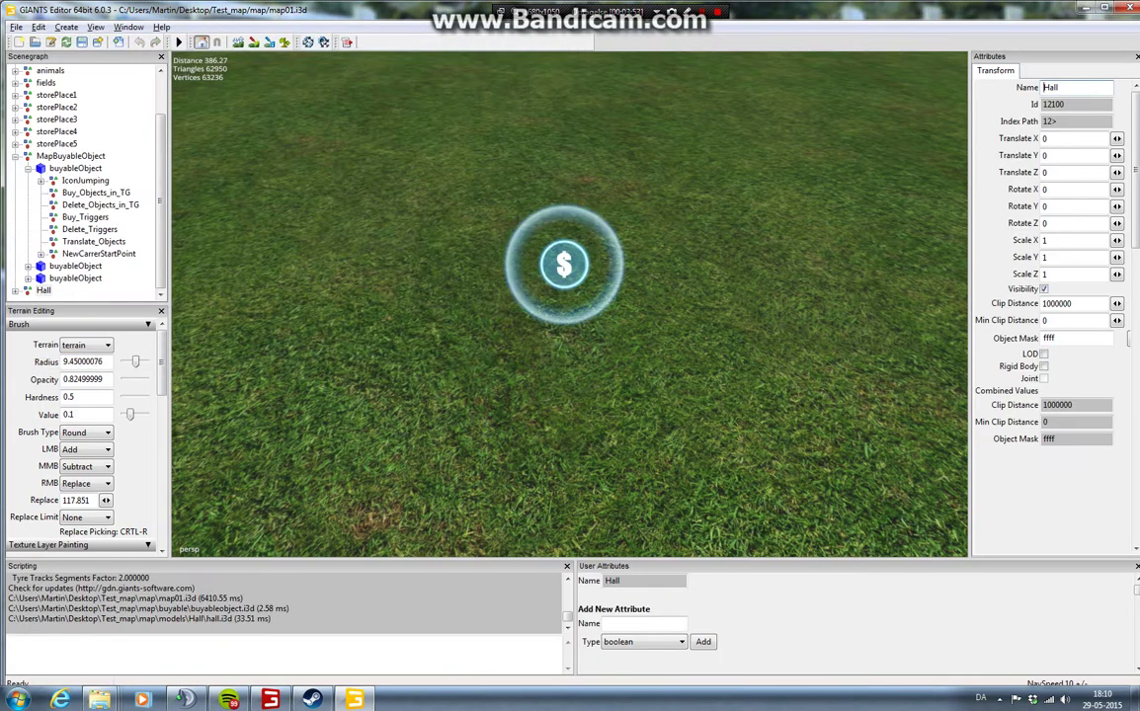
Step: Import Maskin_hal.i3d from the map's models/Maskin hal folder
left_click(16, 27)
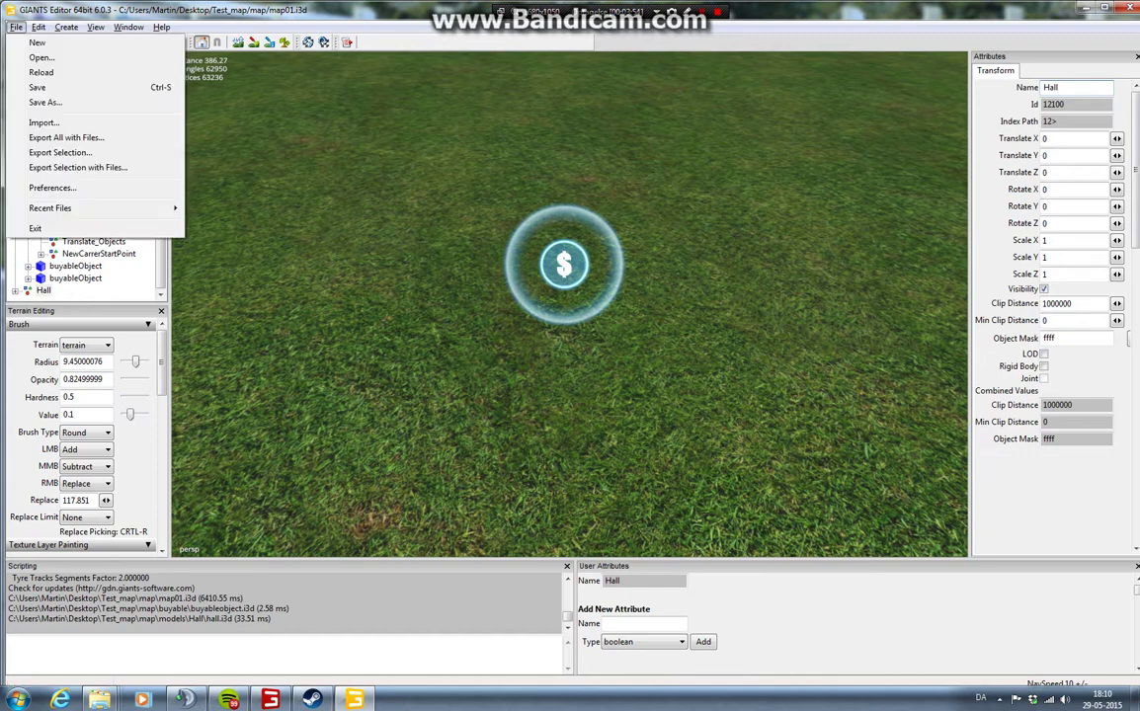
left_click(43, 119)
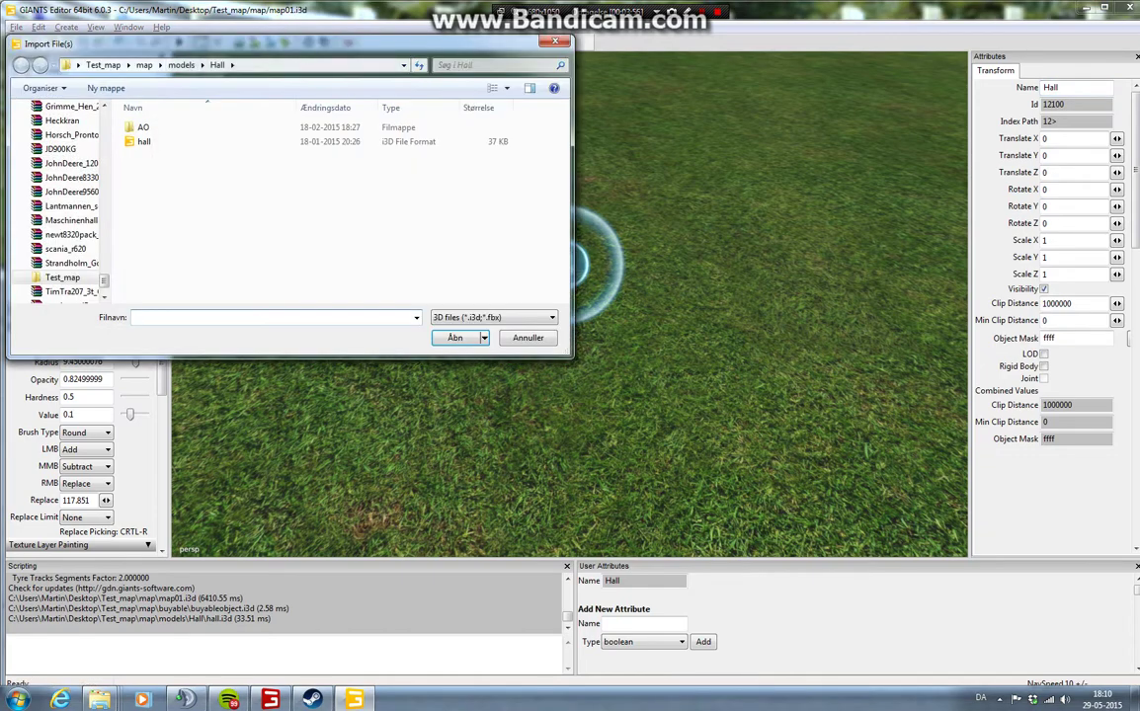
left_click(182, 65)
double_click(158, 156)
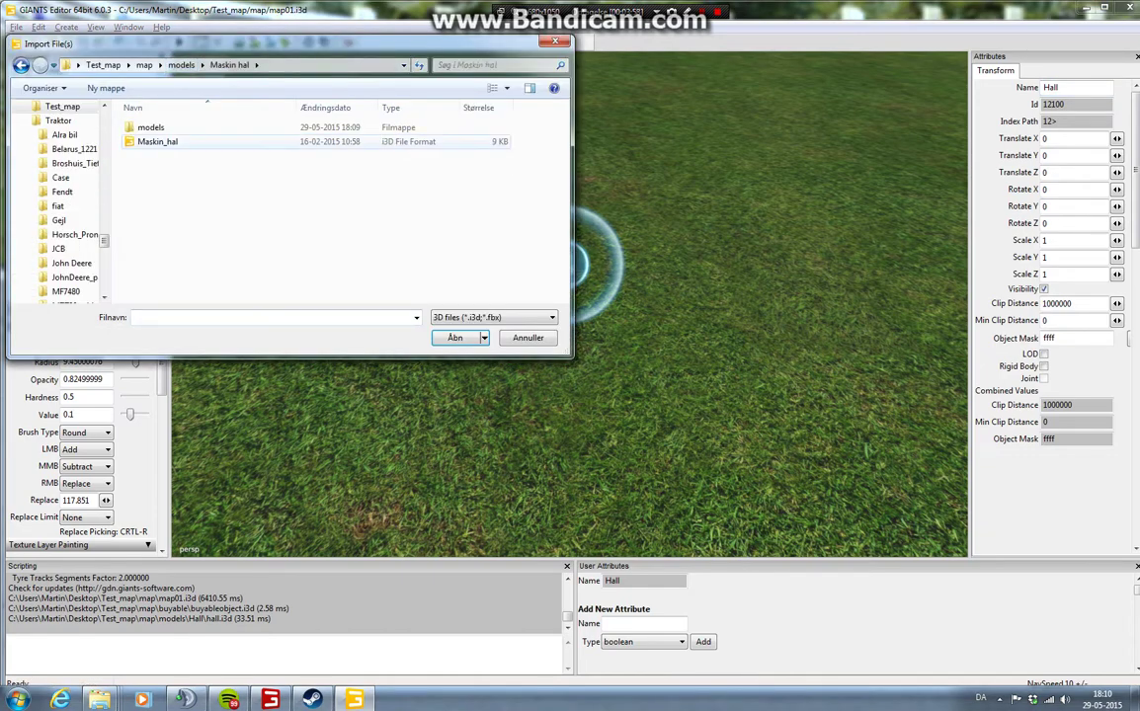
double_click(158, 141)
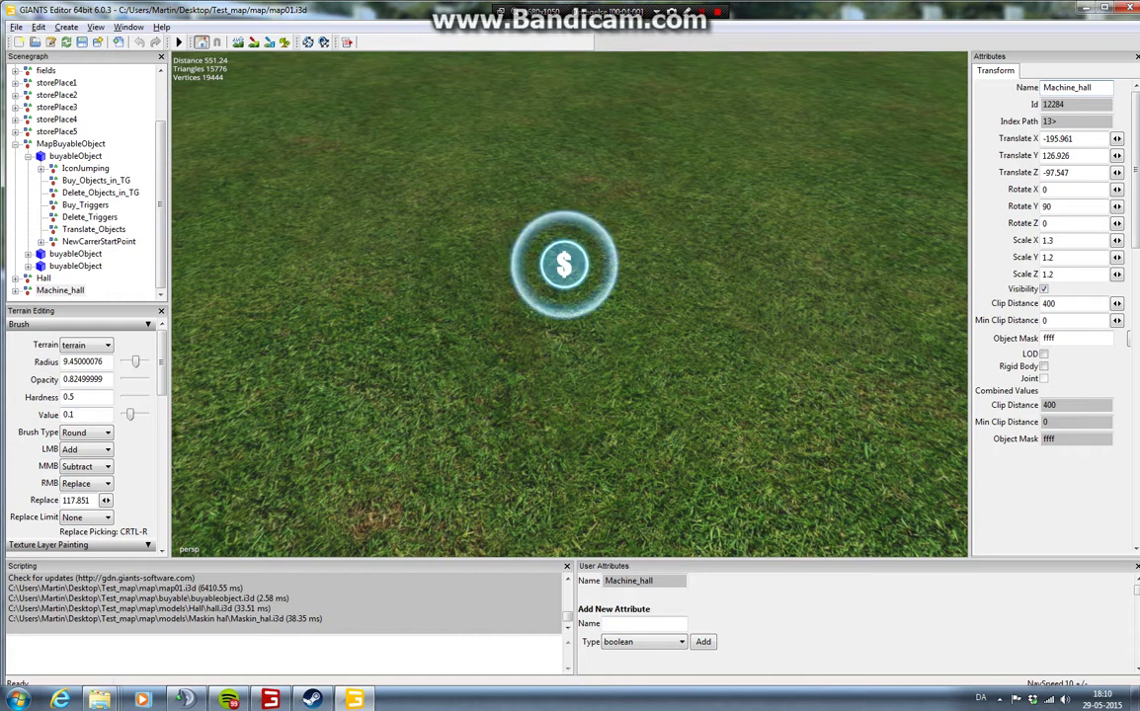
Step: Move the imported Hall into the Delete_Objects_in_TG group of the first buyableObject
left_click(43, 278)
left_click(61, 290)
left_click(44, 278)
left_click_drag(564, 296, 510, 418, "alt")
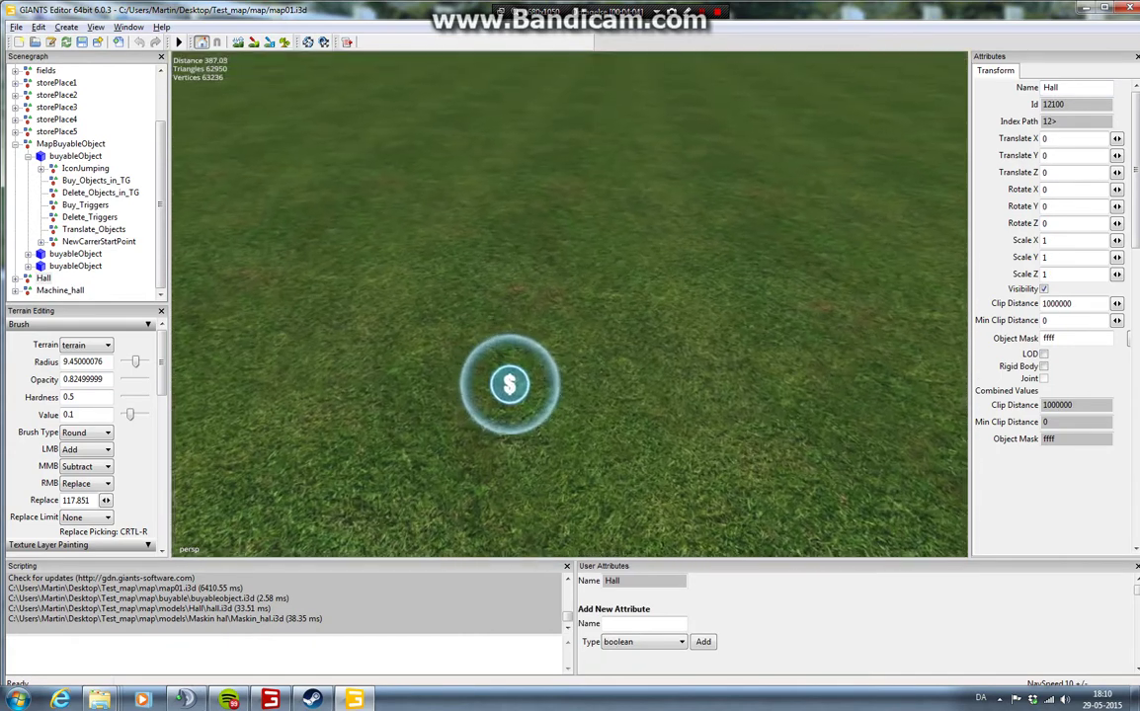
left_click(44, 278)
left_click_drag(508, 297, 479, 288, "alt")
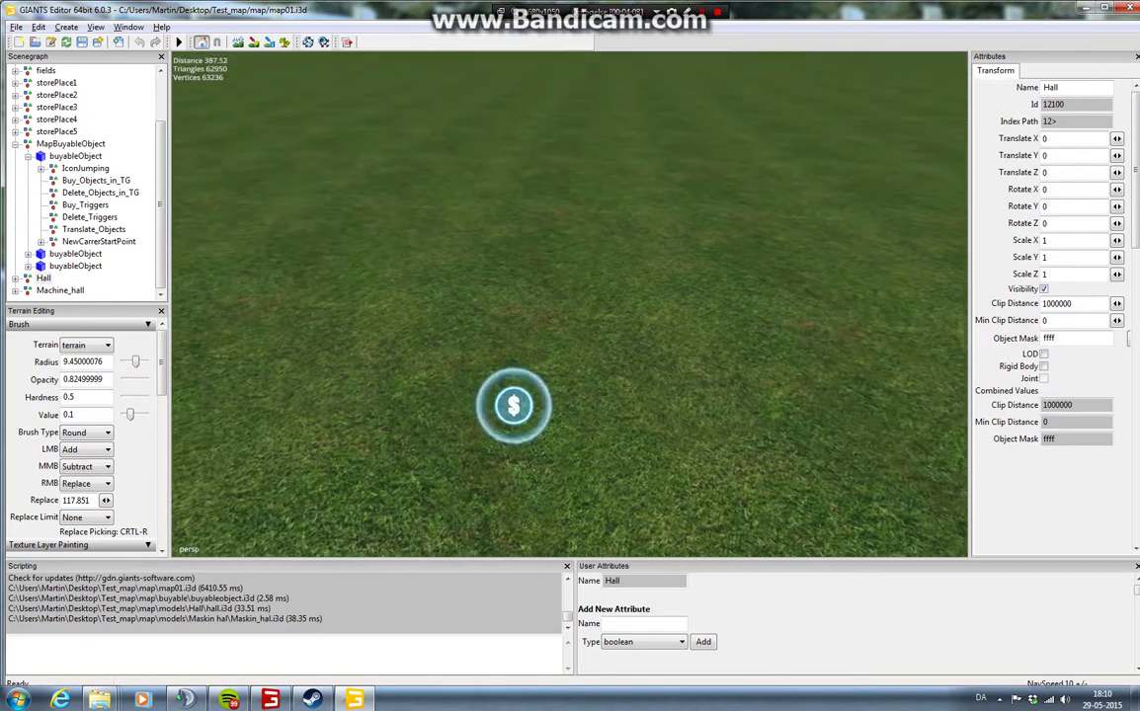
scroll(570, 305, "up", 1)
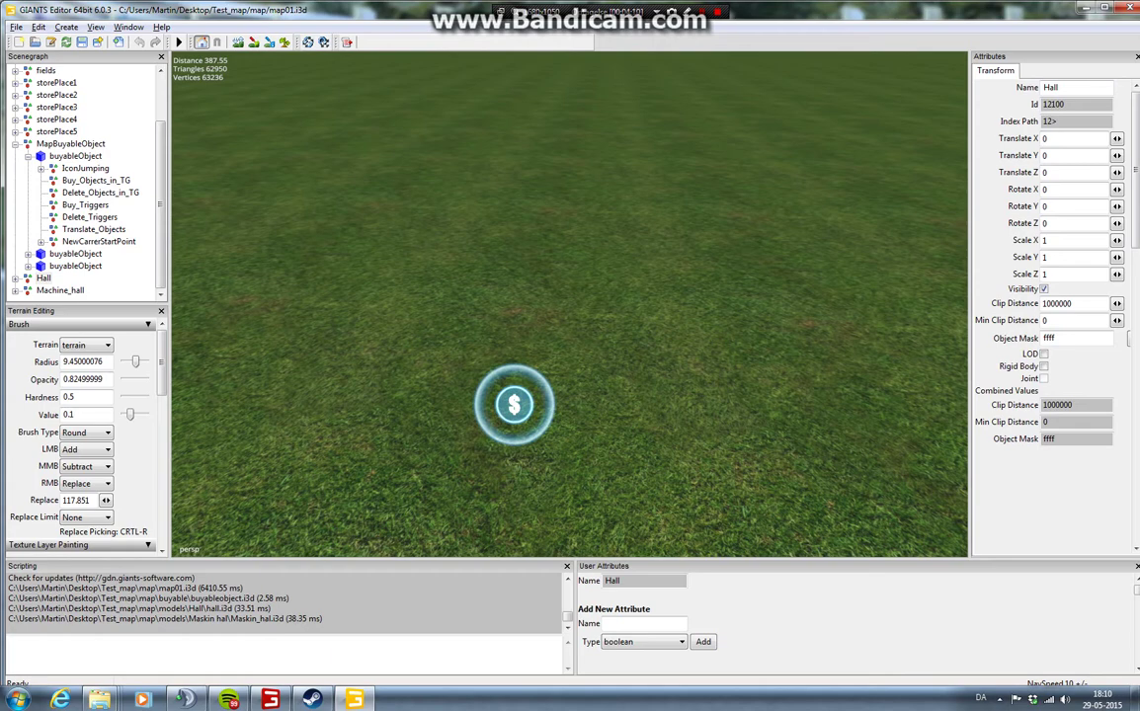
scroll(87, 183, "up", 1)
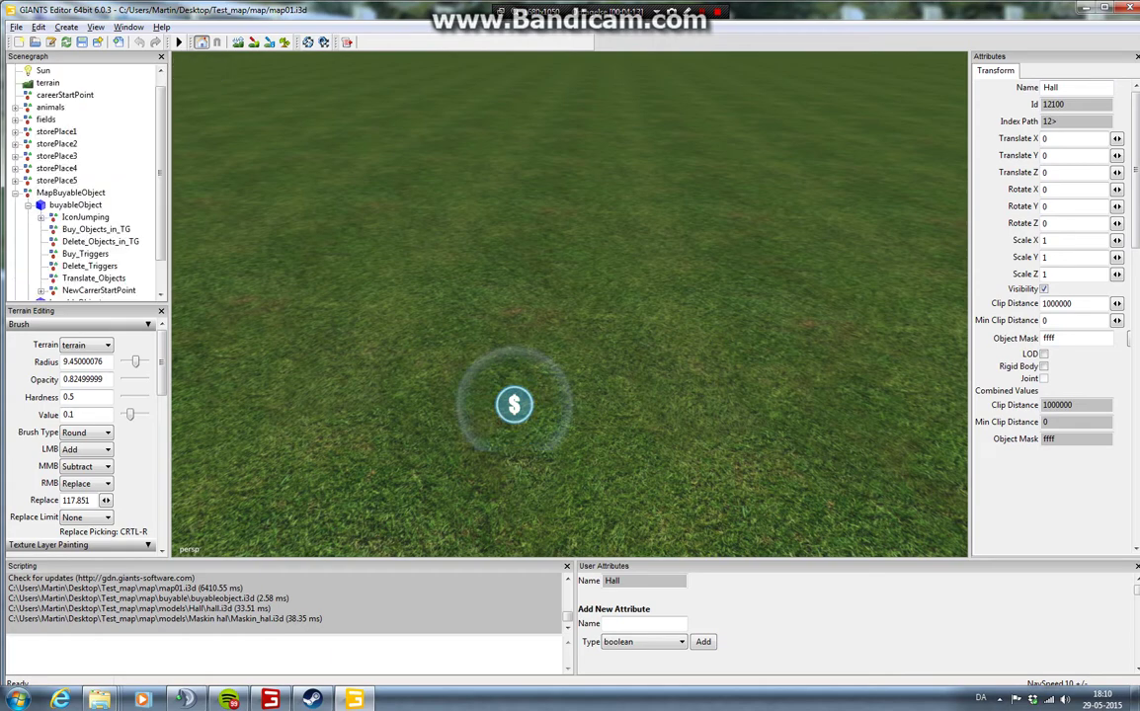
left_click(100, 242)
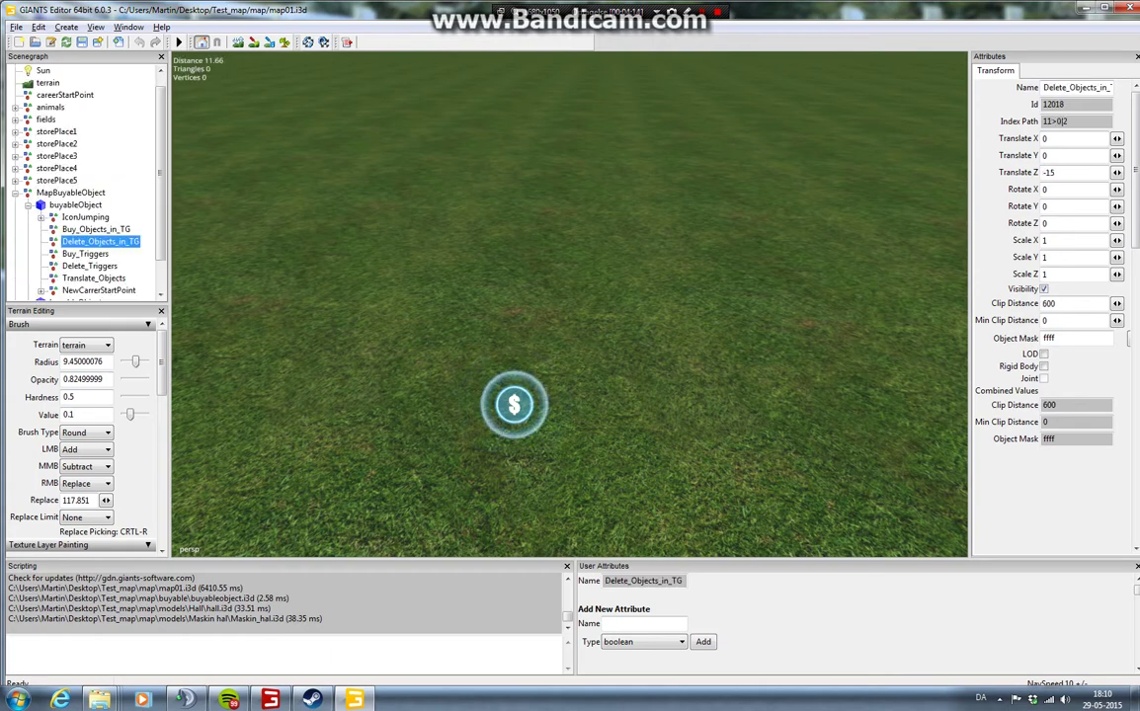
key("ctrl+v")
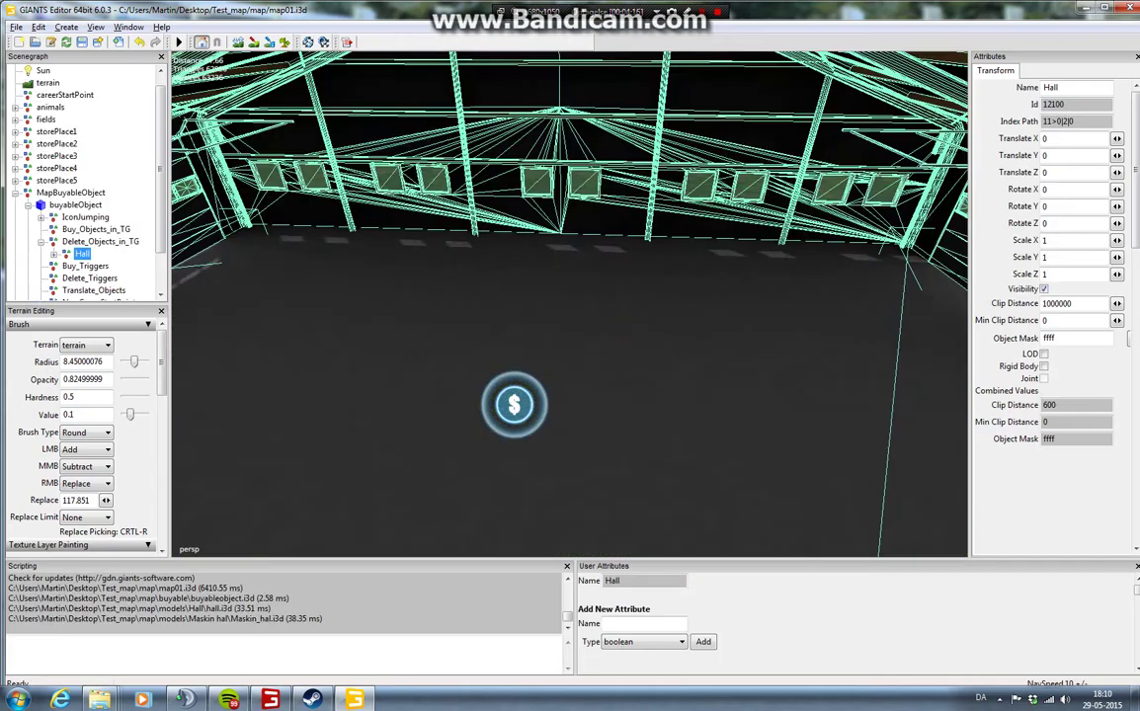
Step: Shift the Hall along its Z axis away from the buy icon, to a Translate Z of about 57.1
scroll(569, 304, "down", 5)
left_click_drag(570, 305, 572, 341, "alt")
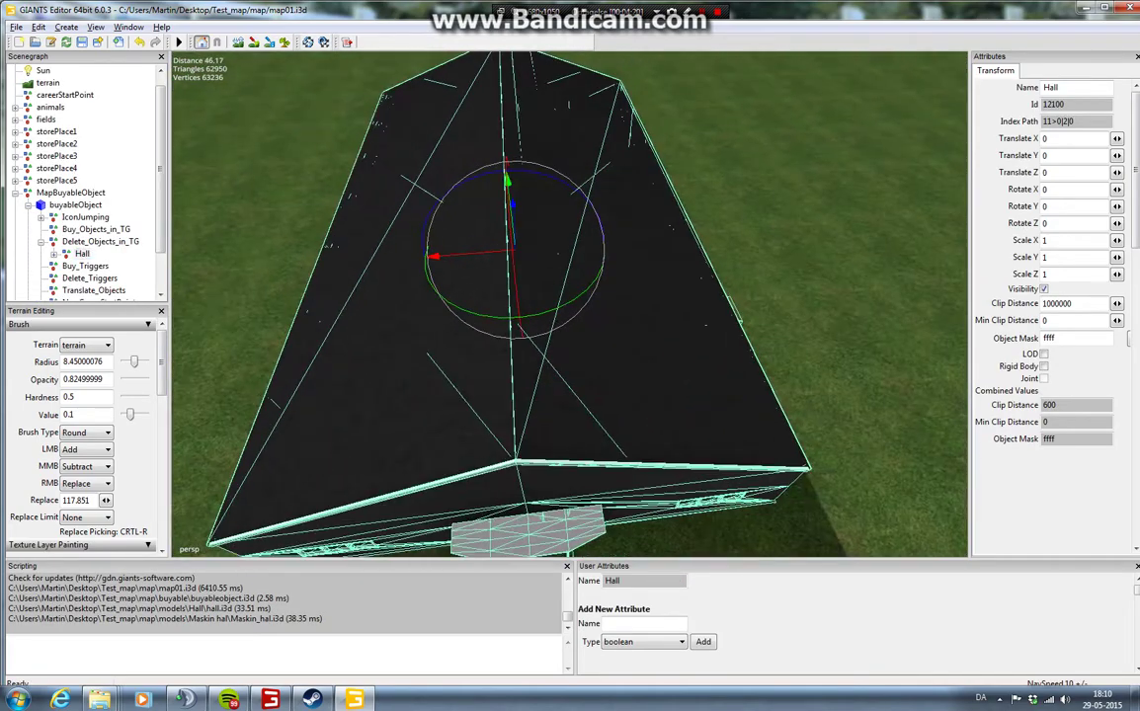
left_click_drag(512, 203, 504, 148)
scroll(542, 69, "up", 3)
scroll(504, 148, "down", 3)
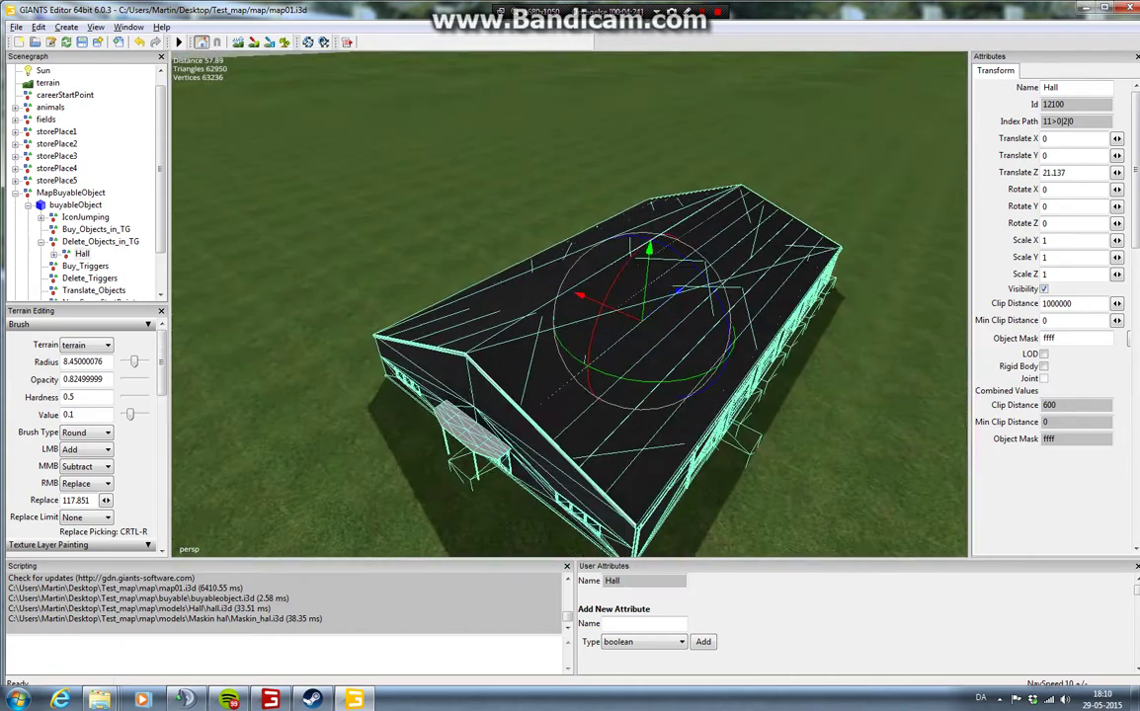
left_click_drag(678, 290, 758, 228)
left_click_drag(758, 228, 765, 163, "alt")
left_click_drag(519, 429, 365, 400, "alt")
scroll(474, 336, "up", 3)
scroll(365, 399, "down", 3)
left_click_drag(588, 166, 691, 148)
Step: Lower the Hall slightly onto the terrain, to a Translate Y of about -0.1
scroll(569, 304, "up", 5)
left_click_drag(612, 396, 533, 217, "alt")
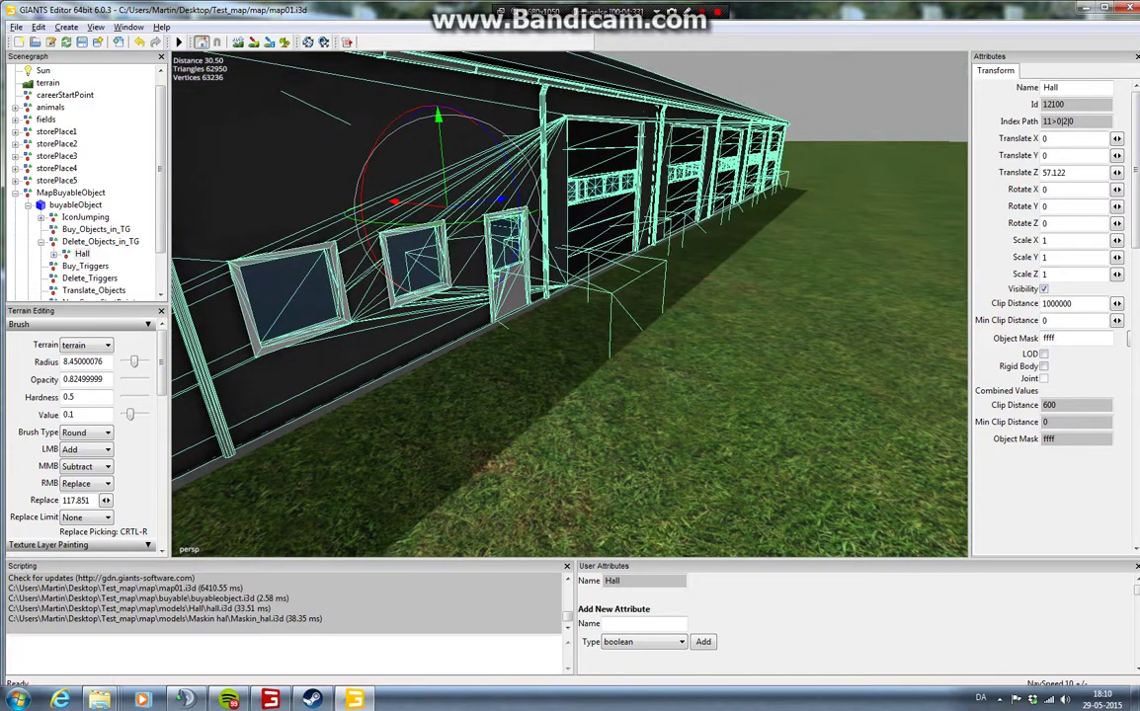
left_click_drag(437, 117, 386, 325)
scroll(405, 277, "down", 5)
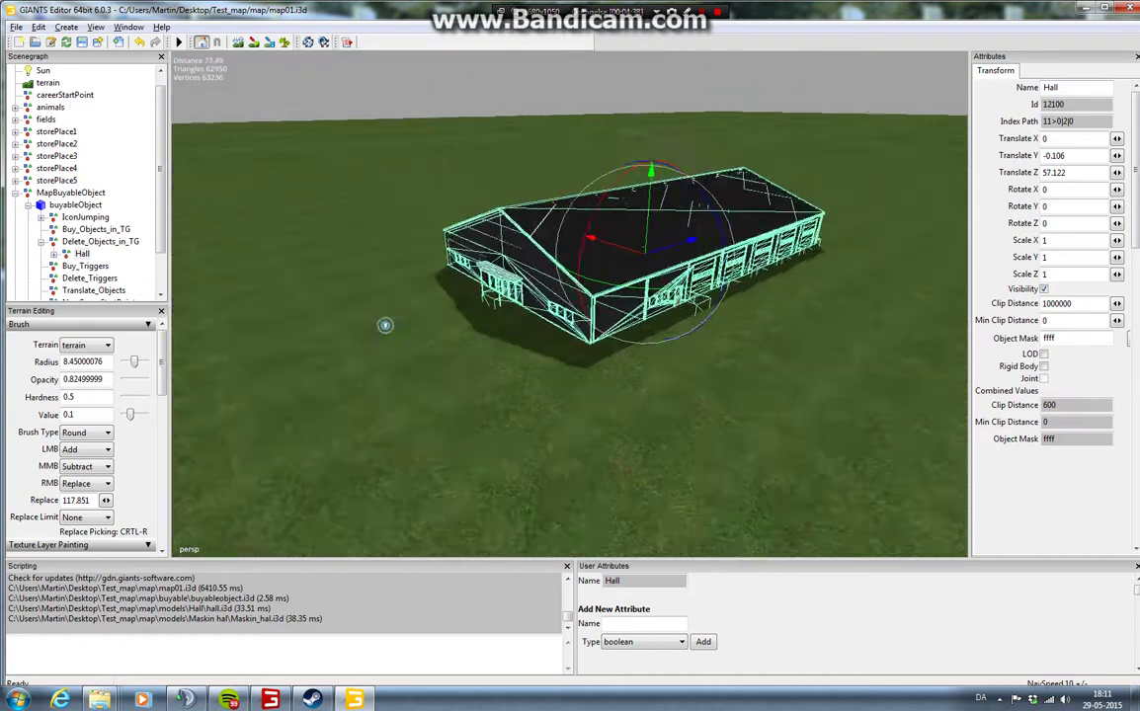
scroll(568, 304, "up", 5)
left_click_drag(569, 304, 672, 366, "alt")
scroll(672, 365, "down", 3)
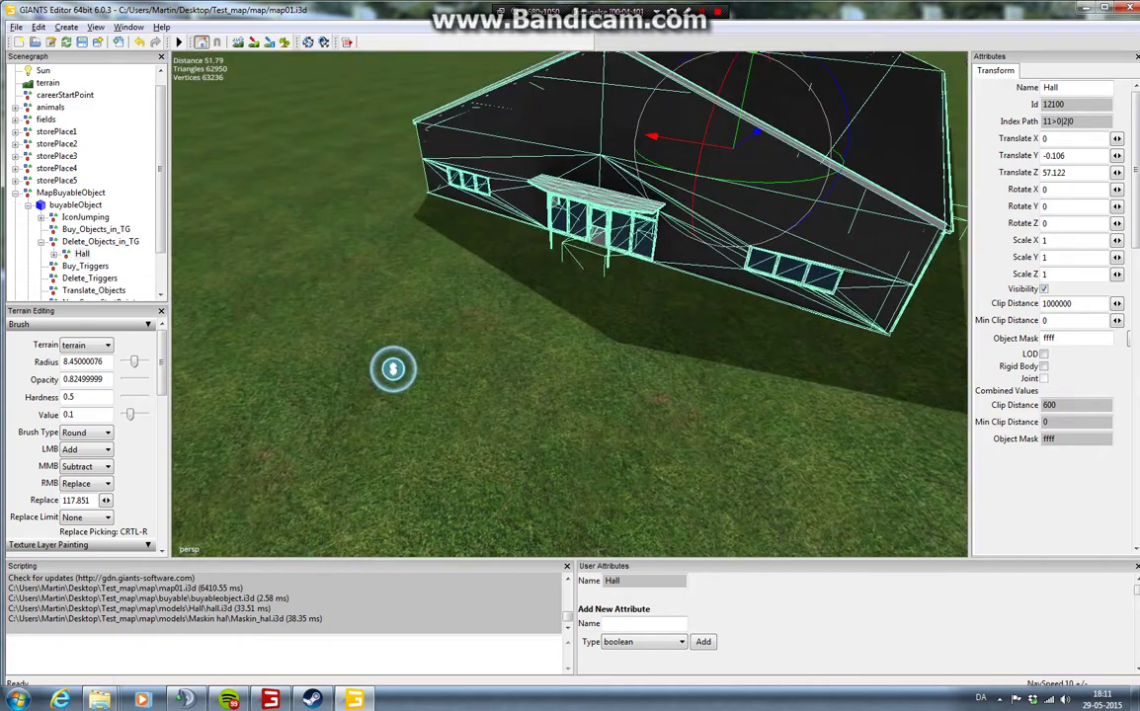
Step: Move the imported Machine_hall into the Buy_Objects_in_TG group of the first buyableObject
left_click_drag(160, 197, 160, 172)
left_click(61, 291)
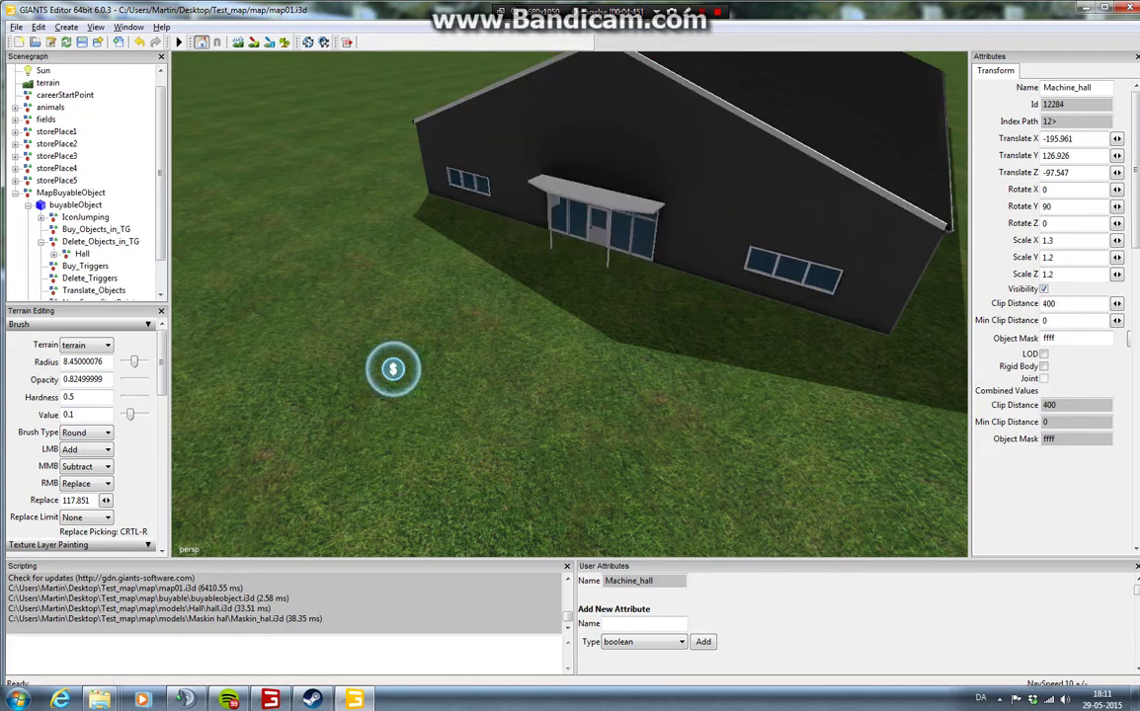
left_click(96, 229)
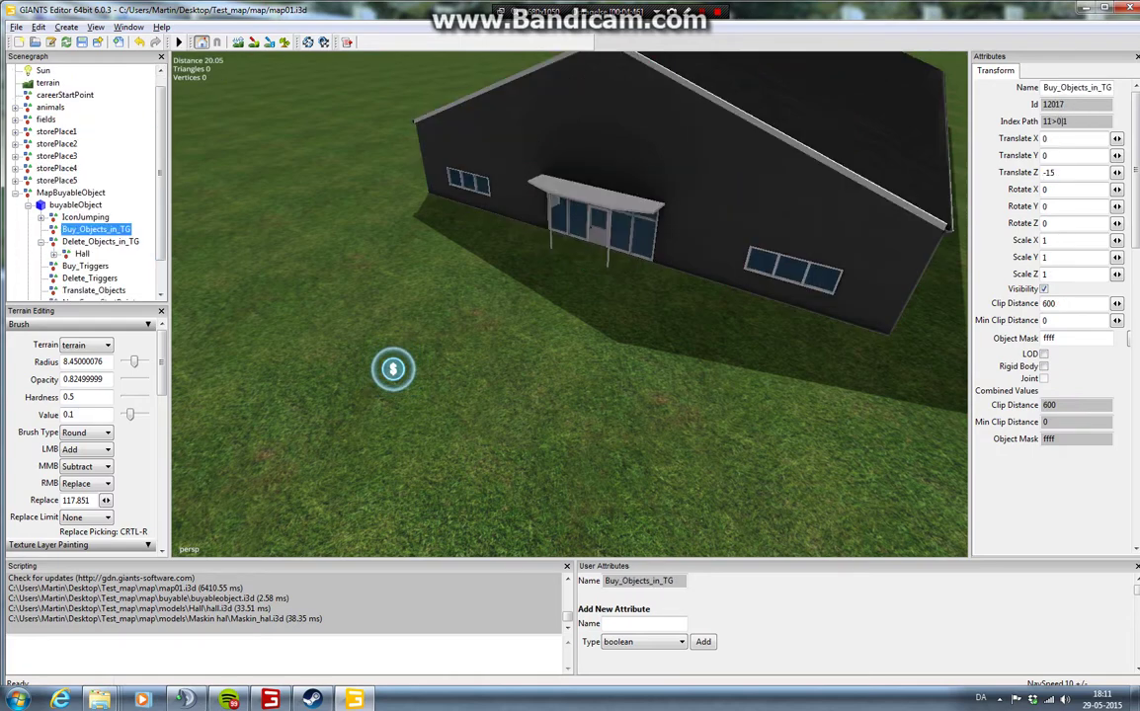
key("ctrl+v")
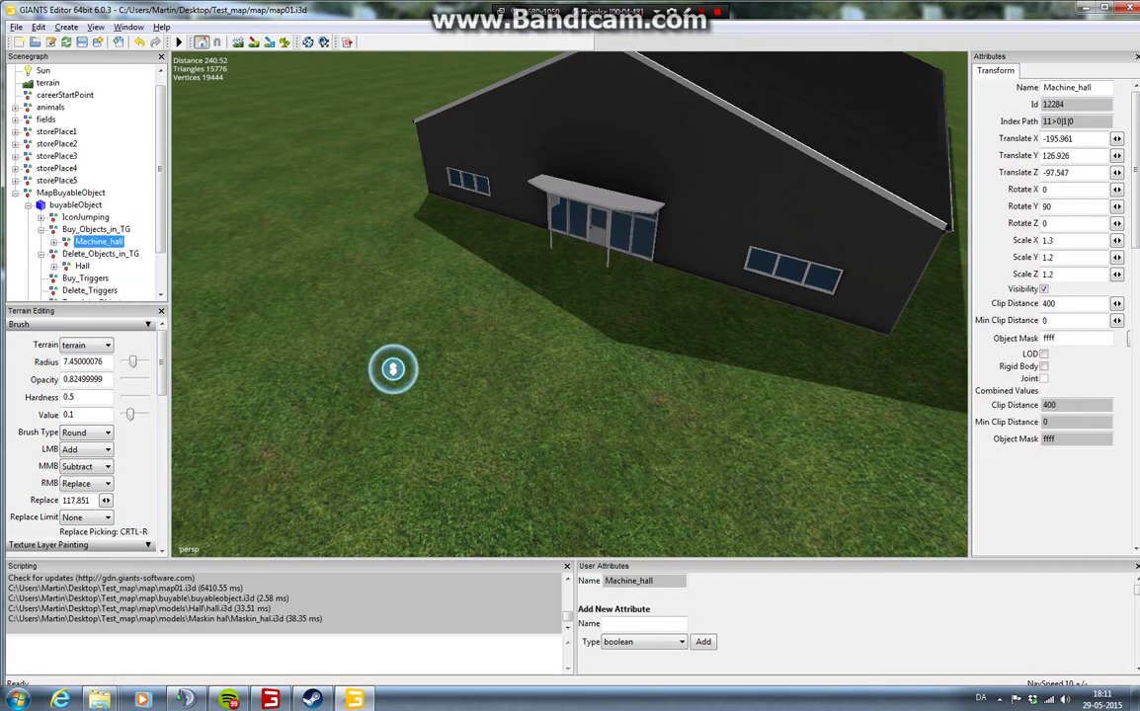
Step: Relocate the Machine_hall from its far-off import position to the terrain beside the Hall with interactive placement
left_click_drag(514, 296, 672, 326, "alt")
scroll(569, 305, "down", 10)
left_click_drag(569, 356, 395, 321, "alt")
left_click_drag(682, 550, 647, 514, "alt")
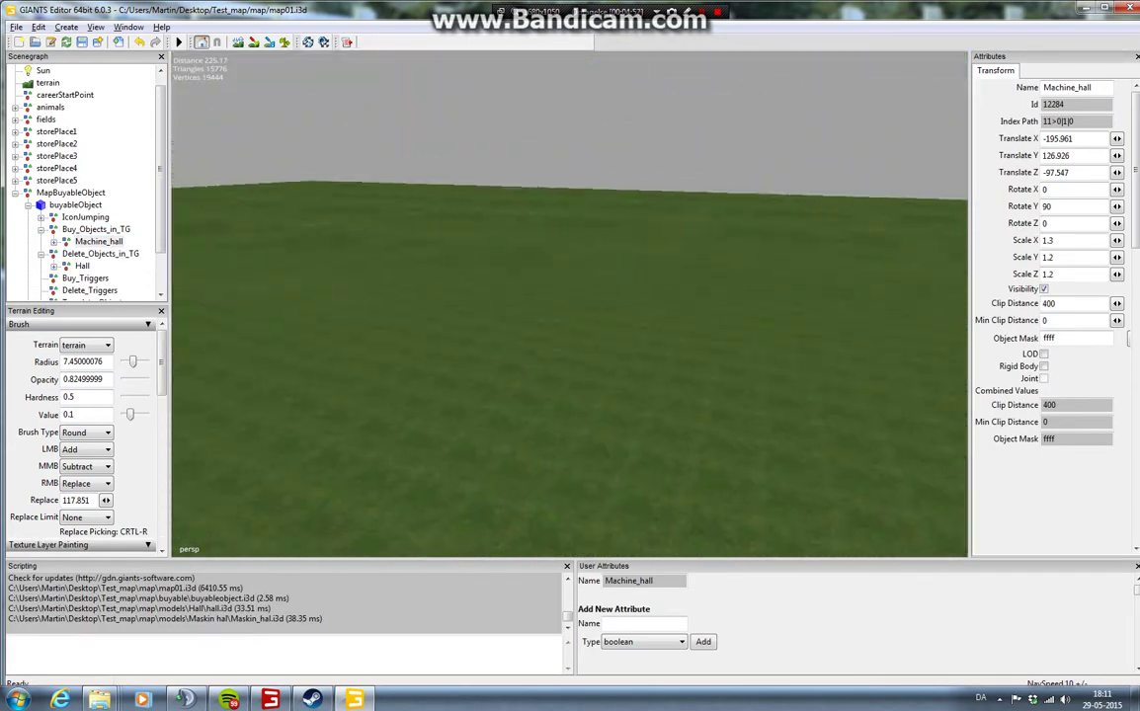
left_click_drag(268, 506, 250, 399, "alt")
left_click_drag(711, 267, 326, 345, "alt")
left_click_drag(415, 296, 534, 300, "alt")
scroll(569, 304, "down", 1)
key("ctrl+b")
scroll(569, 304, "down", 7)
scroll(569, 304, "up", 7)
scroll(569, 304, "up", 3)
key("ctrl+z")
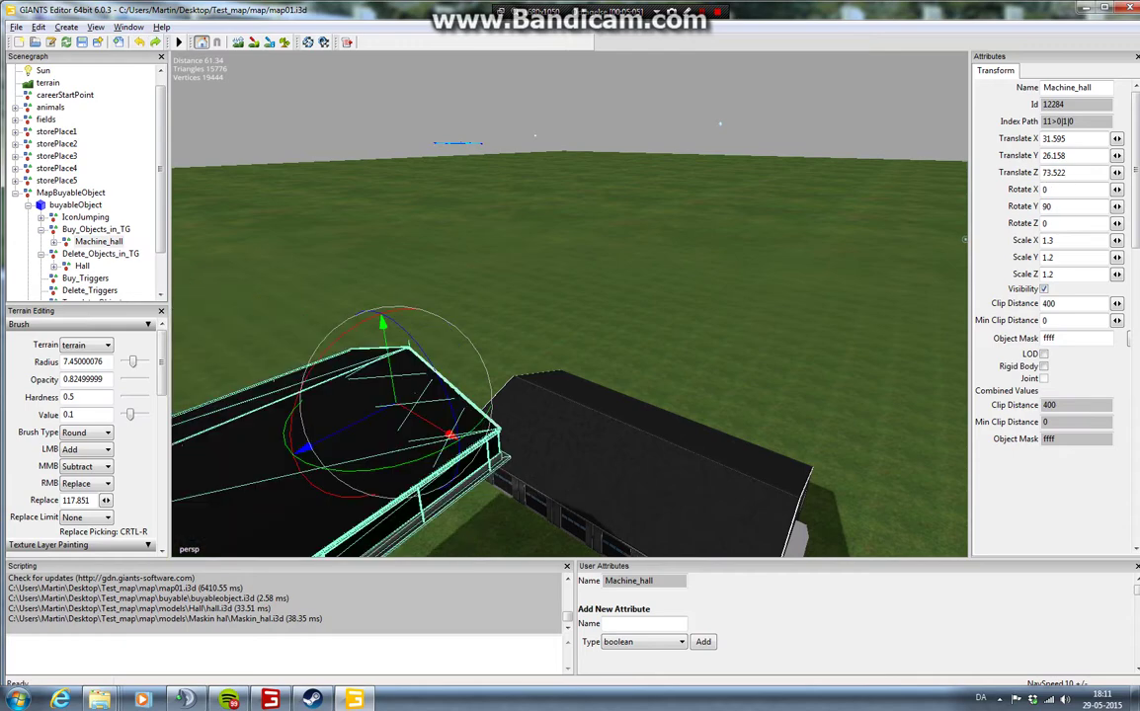
Step: Lower the Machine_hall to a Translate Y of about 0.8 and shift it to a Translate X of about -13.6
left_click_drag(383, 323, 326, 523)
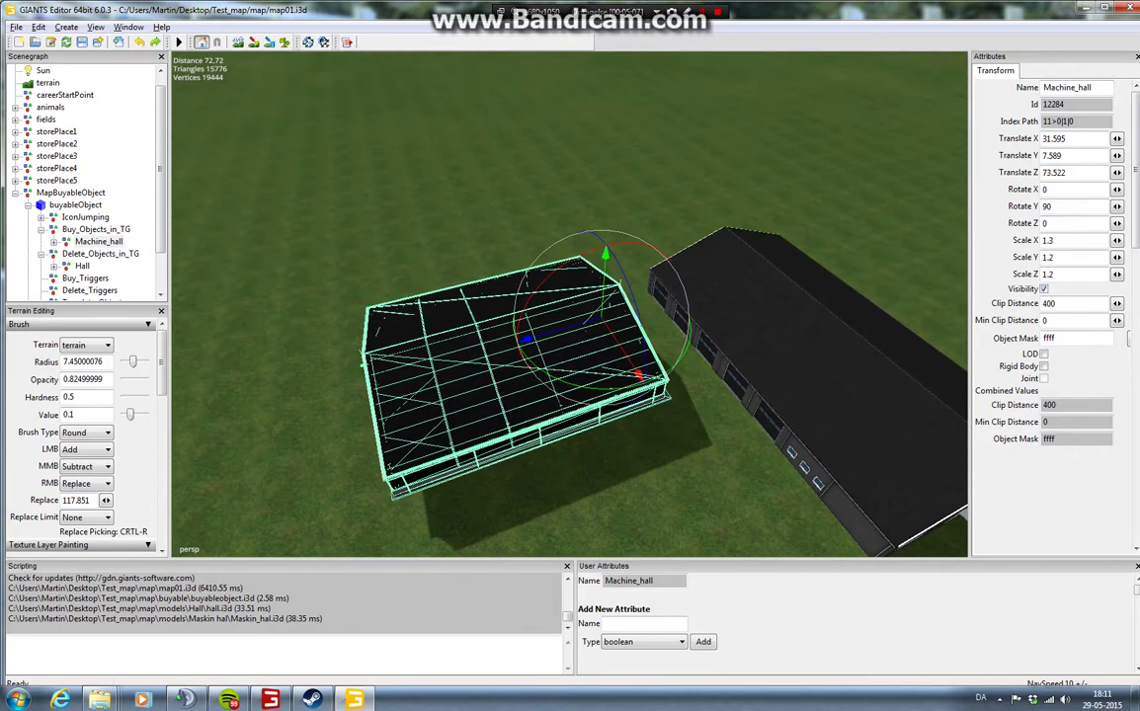
left_click_drag(525, 339, 808, 247)
left_click_drag(643, 200, 790, 128)
Step: Raise the Machine_hall slightly to a Translate Y of about 2.0
scroll(602, 209, "up", 6)
scroll(603, 209, "up", 4)
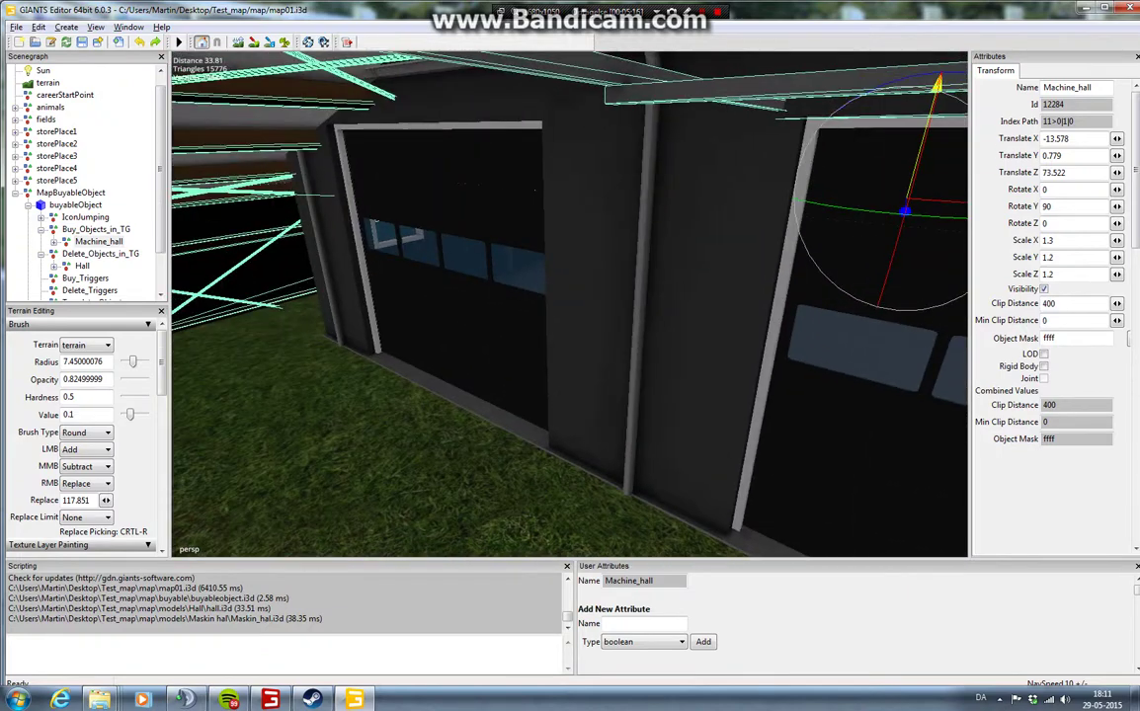
left_click_drag(937, 91, 944, 64)
Step: Shift the Machine_hall over the Hall, to a Translate X of about -15.1 and a Translate Z of 58.9
left_click_drag(570, 304, 374, 491, "alt")
scroll(613, 346, "down", 5)
scroll(407, 468, "down", 5)
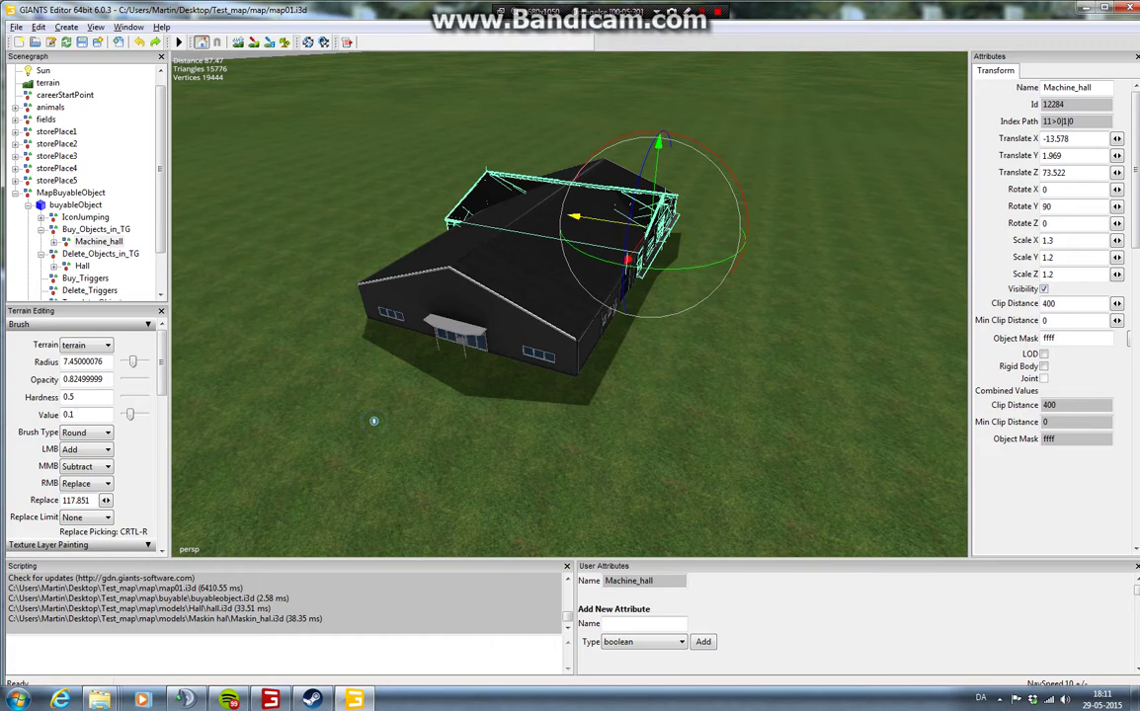
left_click_drag(576, 216, 583, 217)
left_click_drag(638, 262, 614, 297)
Step: Select the buyableObject trigger and review its user attributes, from Buy_Objects to the preview, sound and TextName settings
left_click_drag(373, 421, 530, 296, "alt")
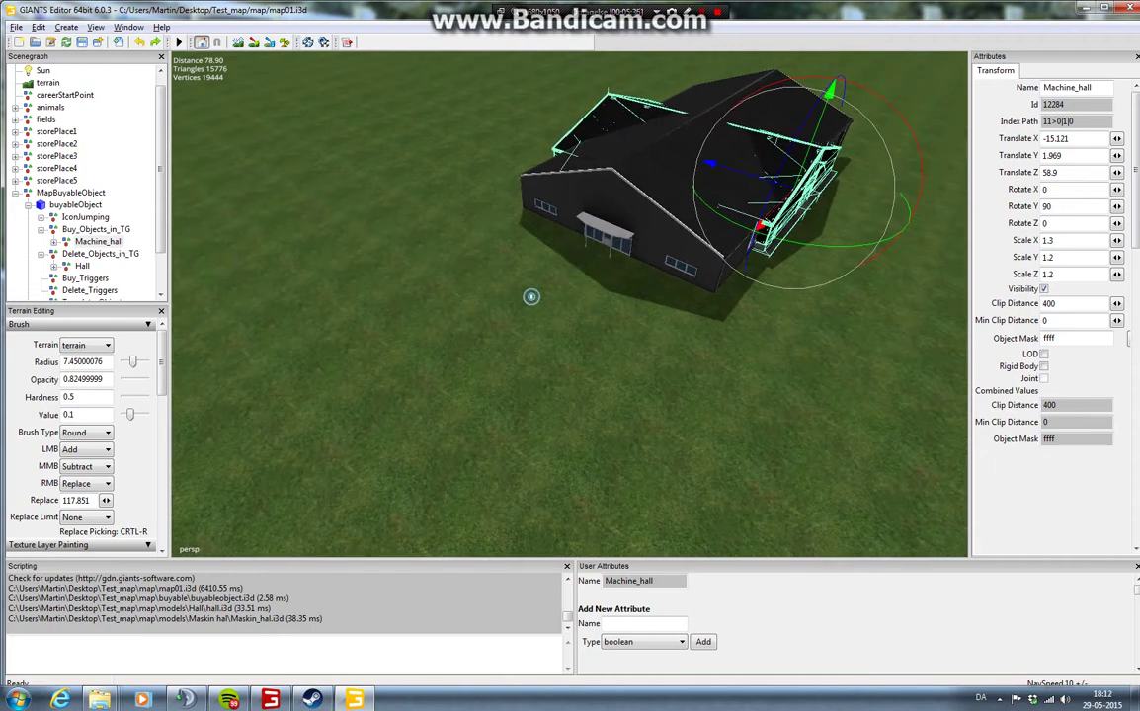
left_click(530, 296)
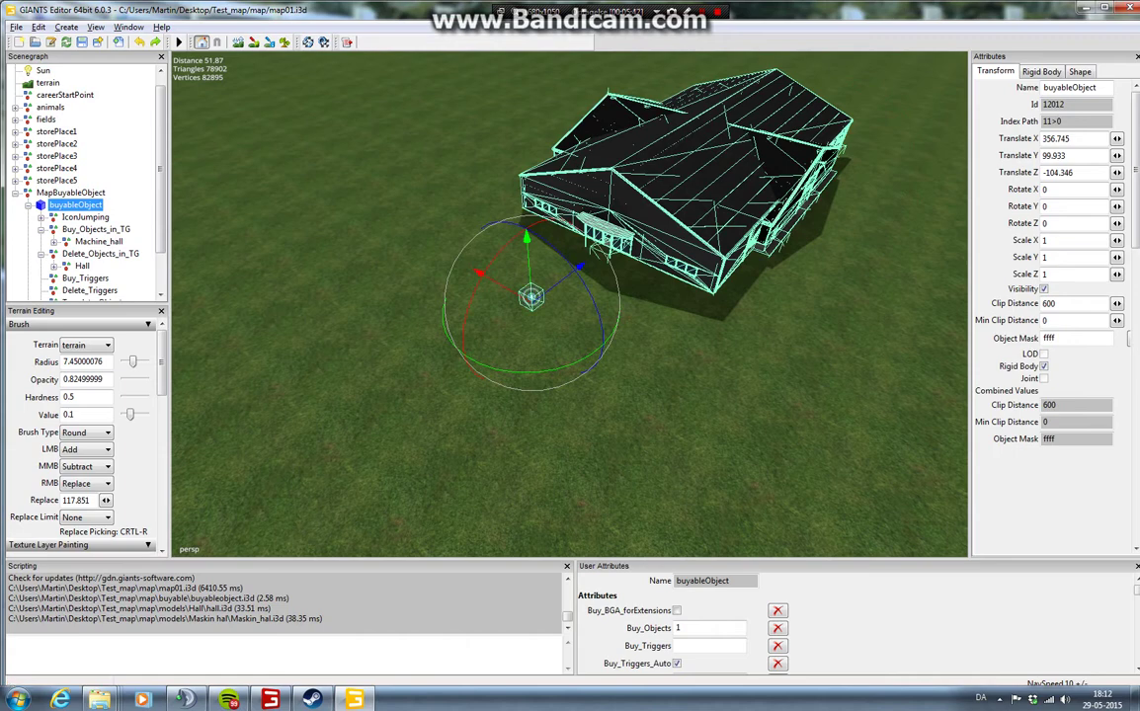
left_click(127, 26)
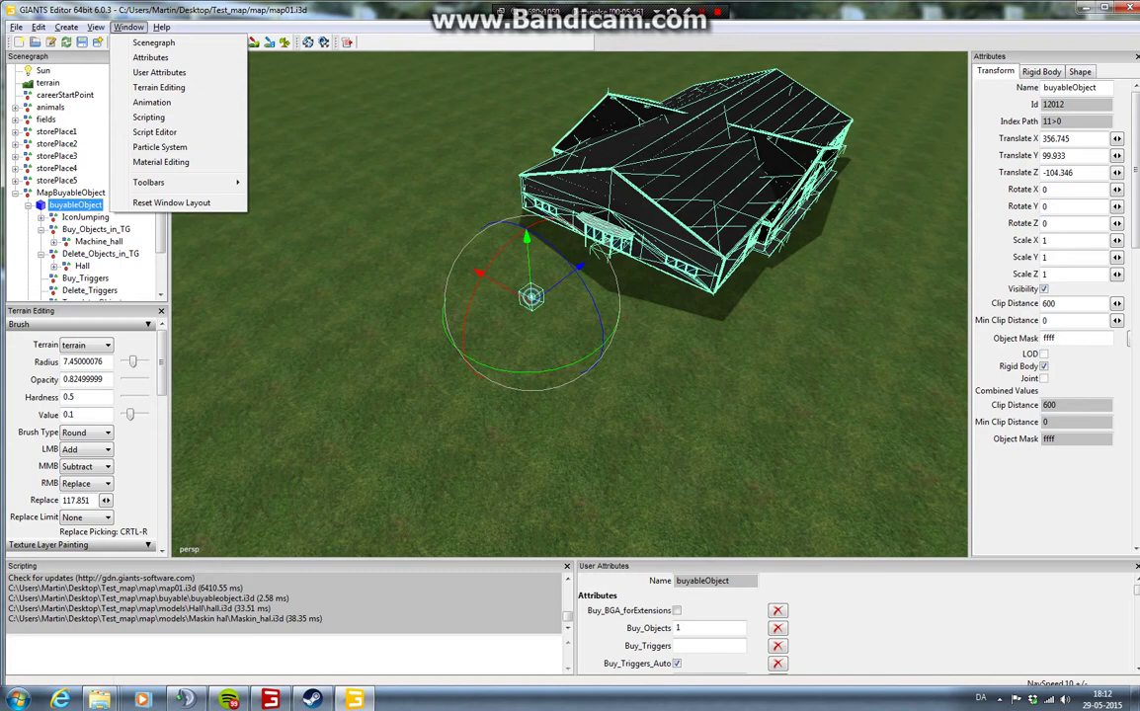
key("Escape")
scroll(681, 622, "down", 5)
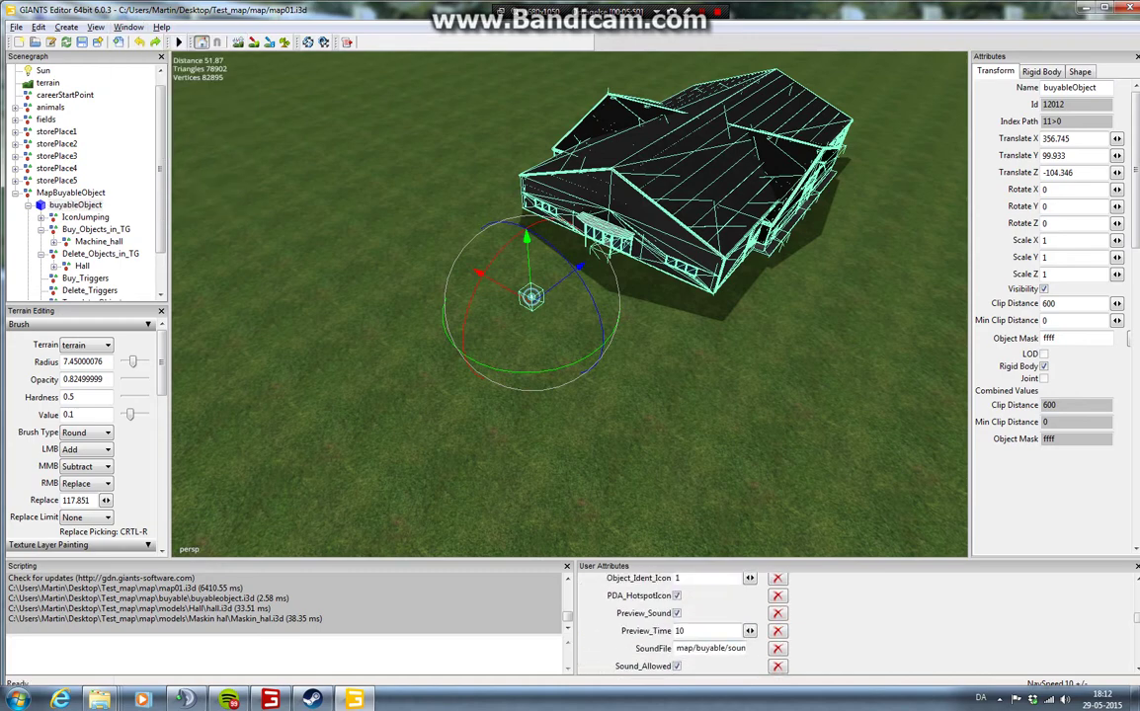
scroll(681, 623, "down", 2)
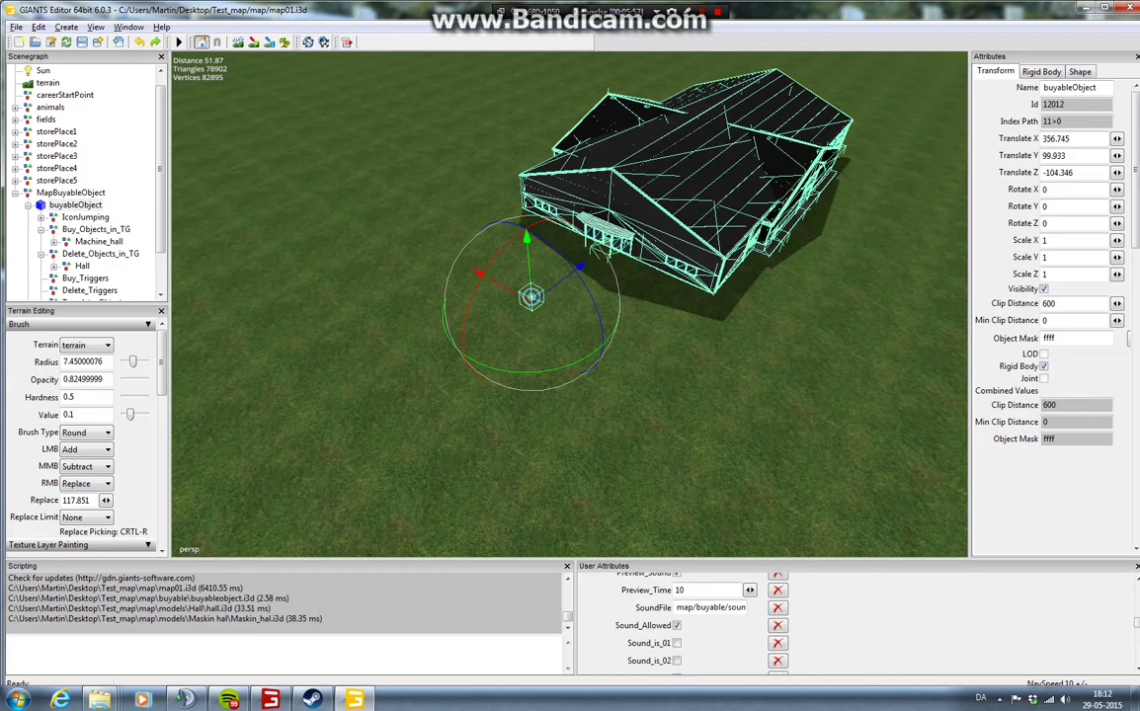
scroll(682, 622, "down", 3)
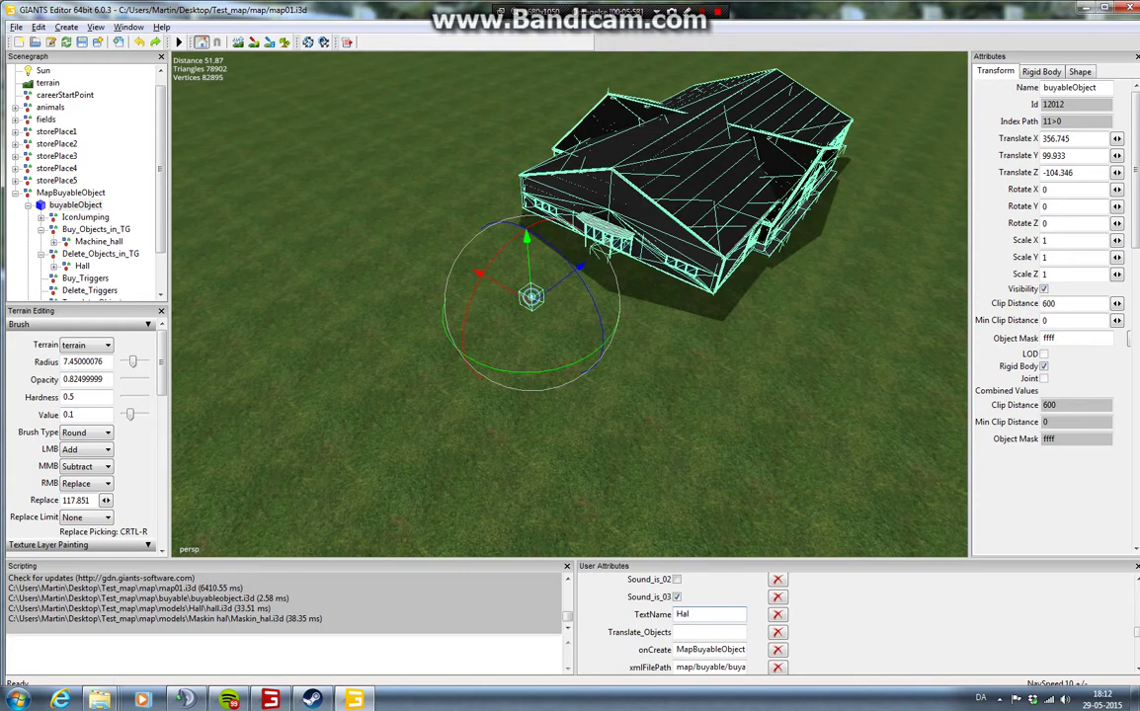
left_click(612, 415)
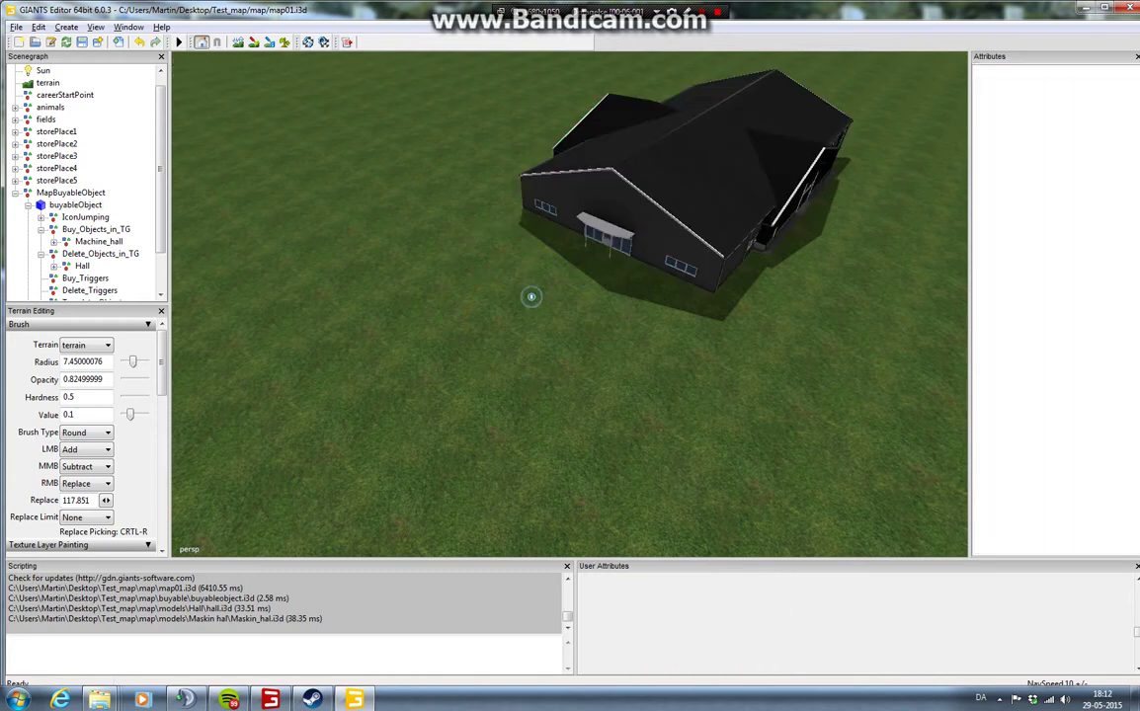
left_click(530, 296)
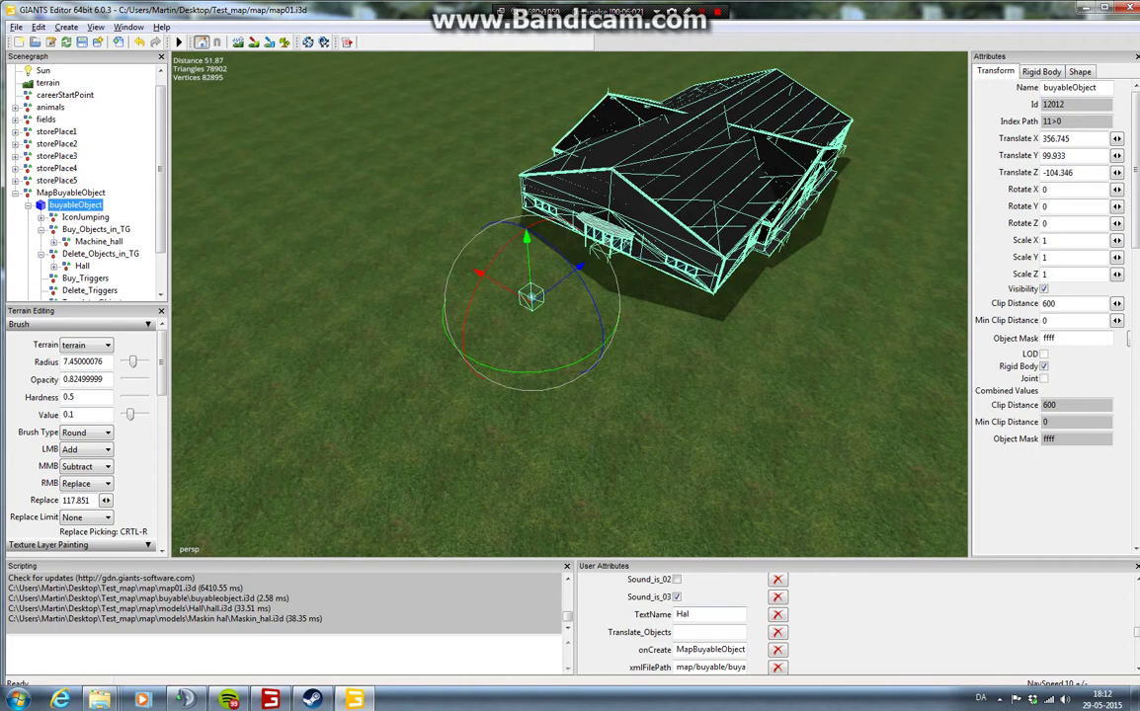
Step: Save map01.i3d and close the map editor
left_click(16, 27)
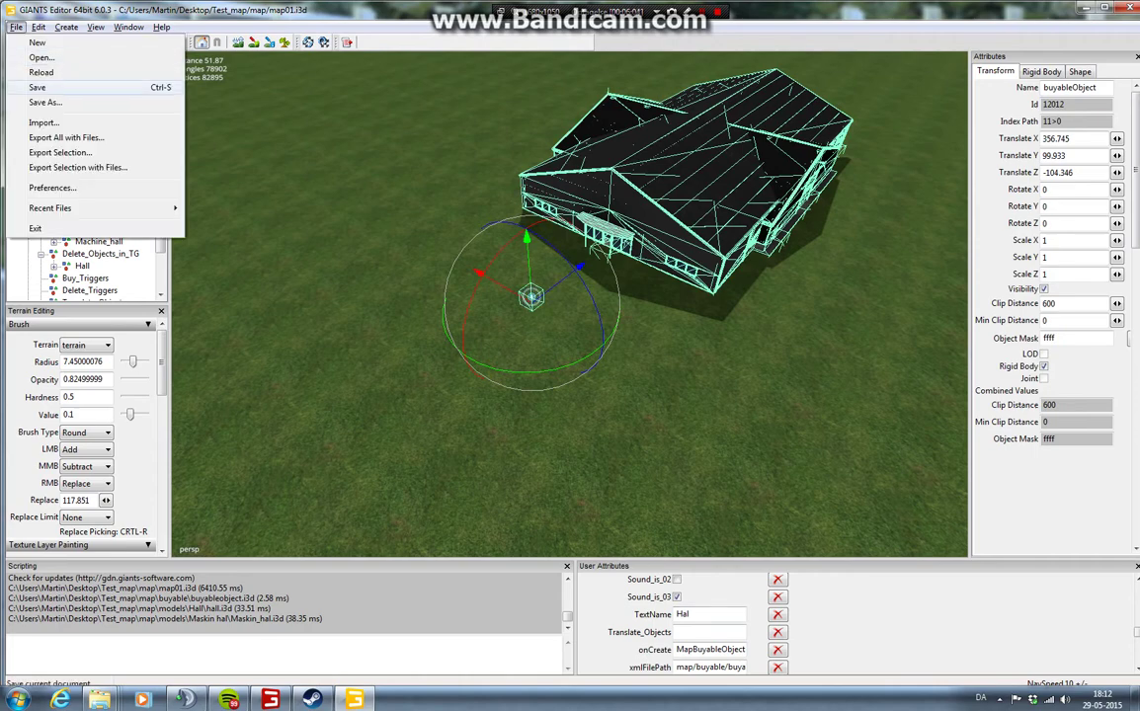
left_click(29, 86)
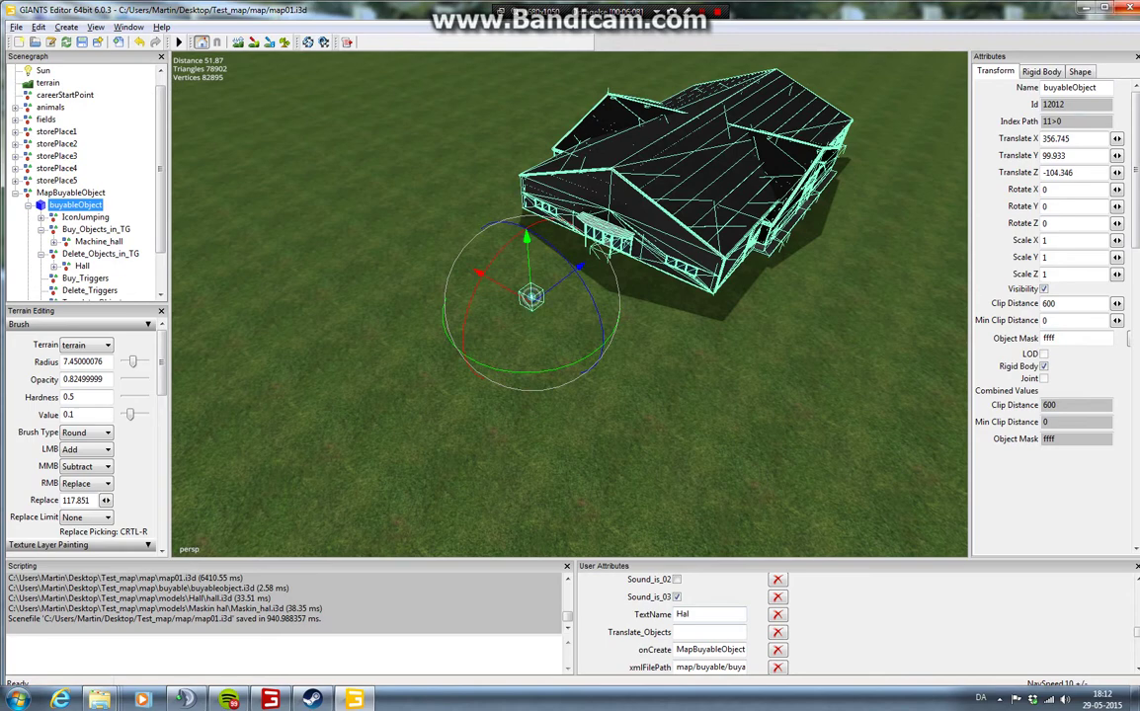
left_click(1129, 7)
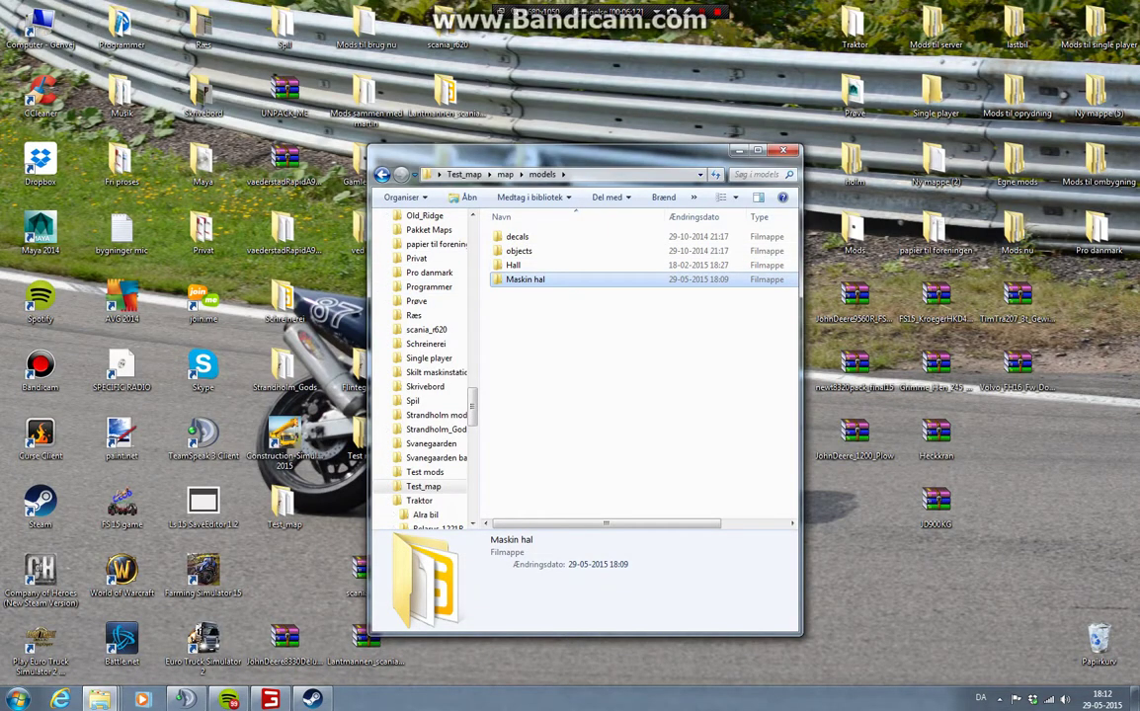
Step: Open buyableHelpText.xml from the map's buyable folder in Notepad++ and examine the whole Hal entry, including price and description
key("alt+Left")
double_click(520, 237)
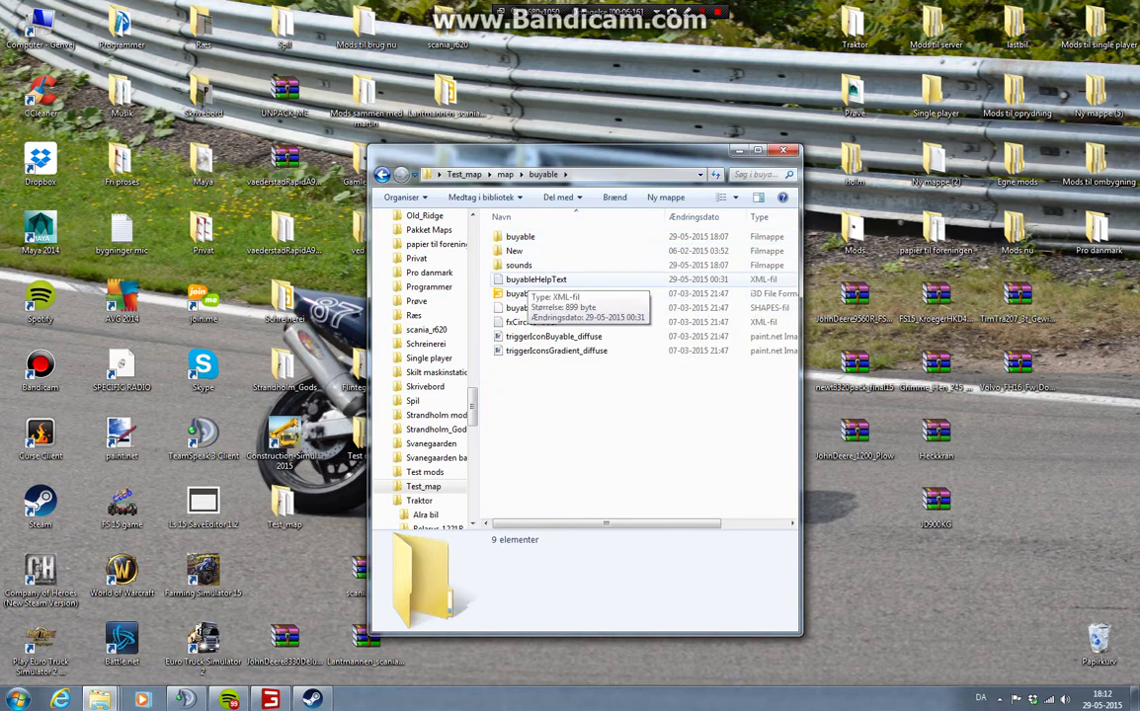
double_click(534, 280)
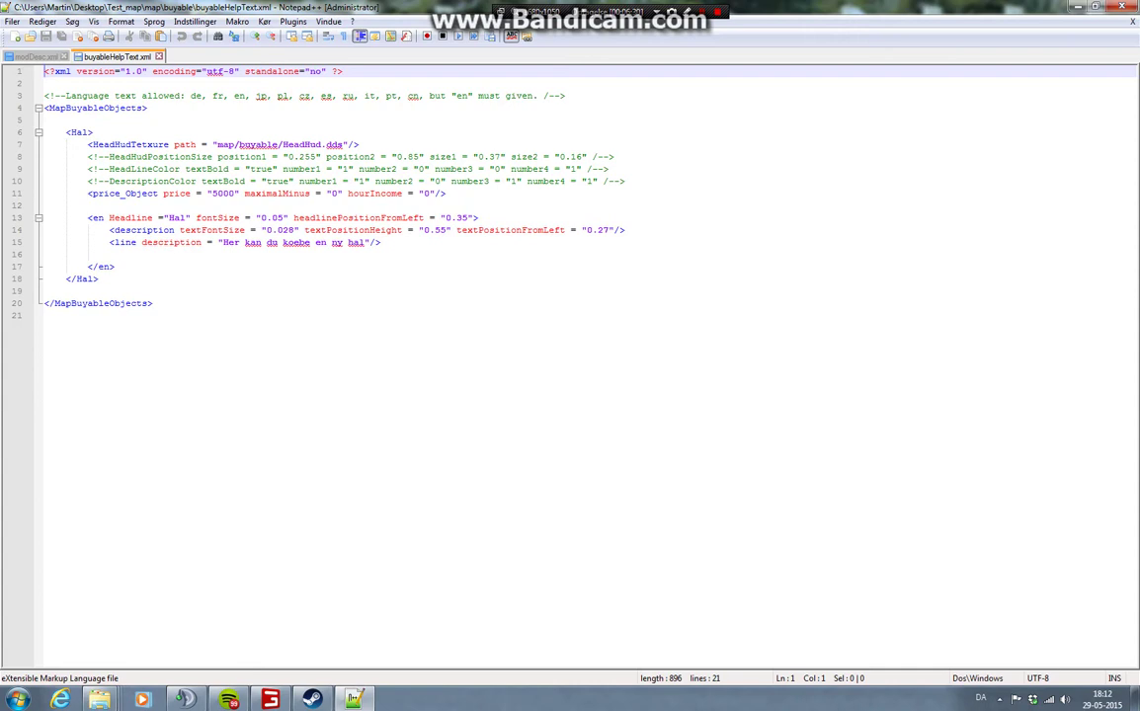
left_click_drag(101, 280, 44, 133)
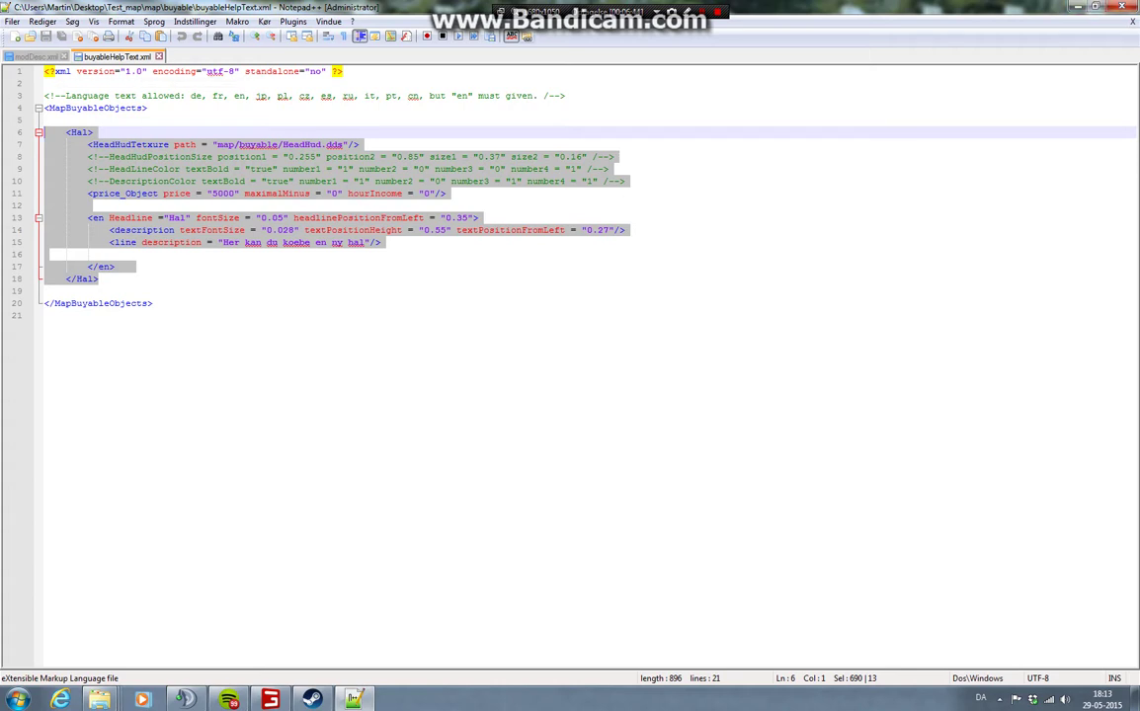
left_click(1122, 5)
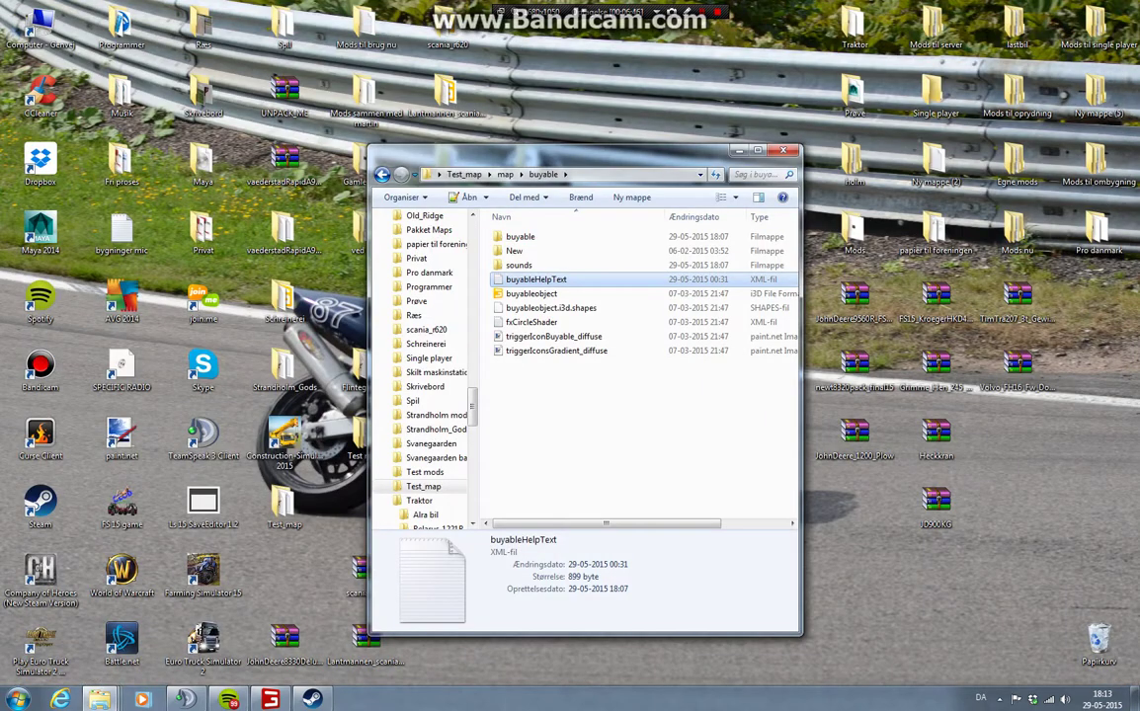
Step: Pack all files and folders of the Test_map folder into a ZIP archive named Test_map
key("BackSpace")
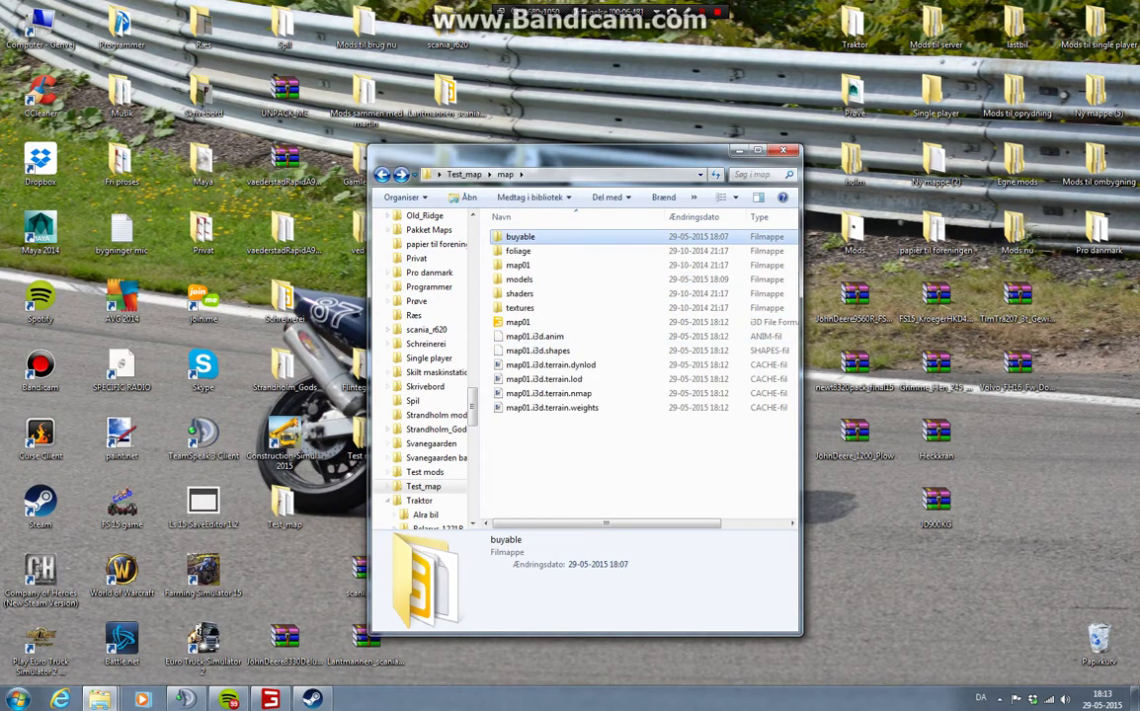
key("BackSpace")
left_click_drag(524, 260, 464, 212)
right_click(527, 293)
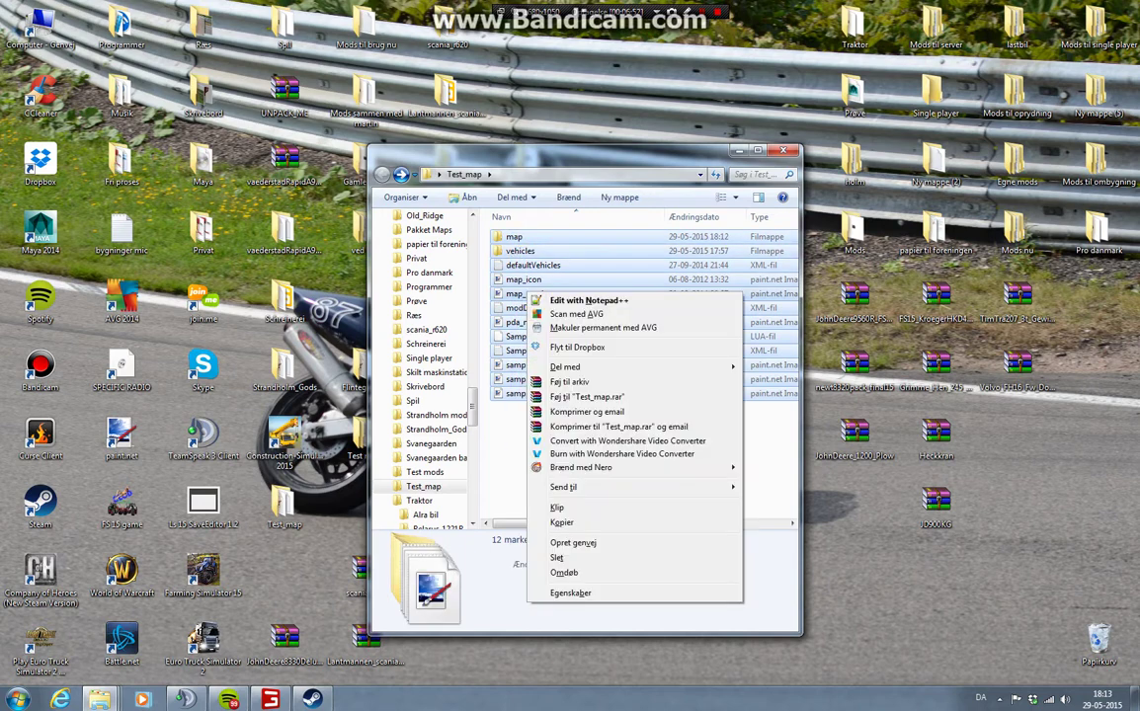
left_click(569, 381)
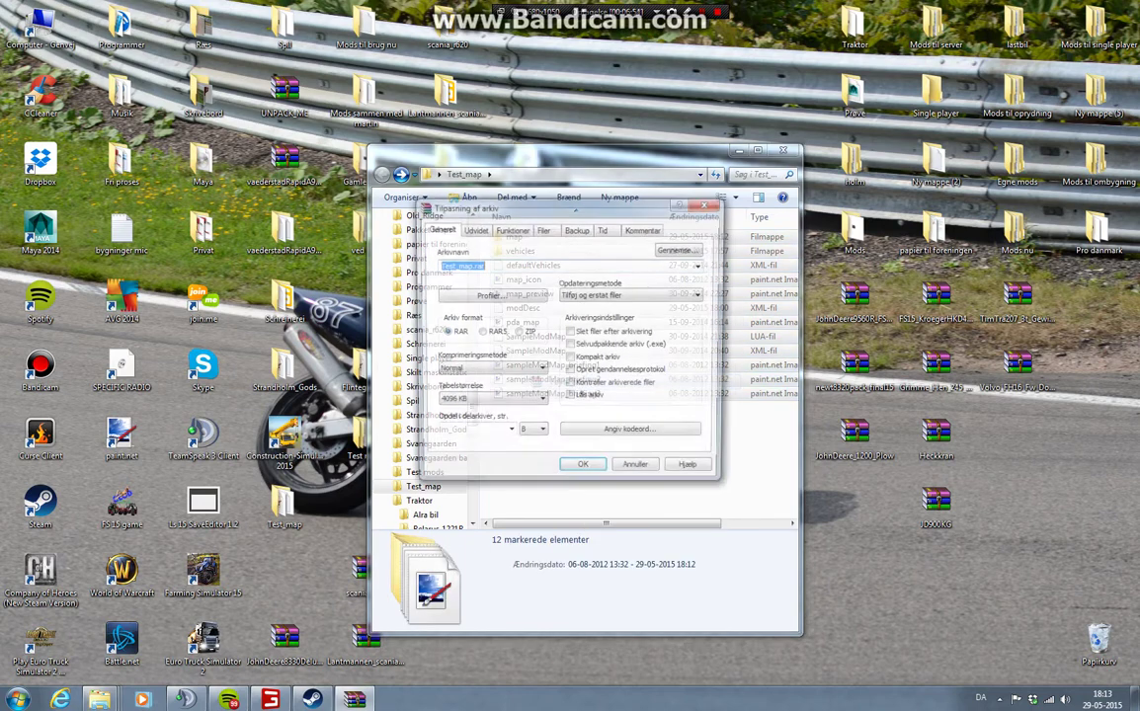
left_click(518, 333)
left_click(584, 472)
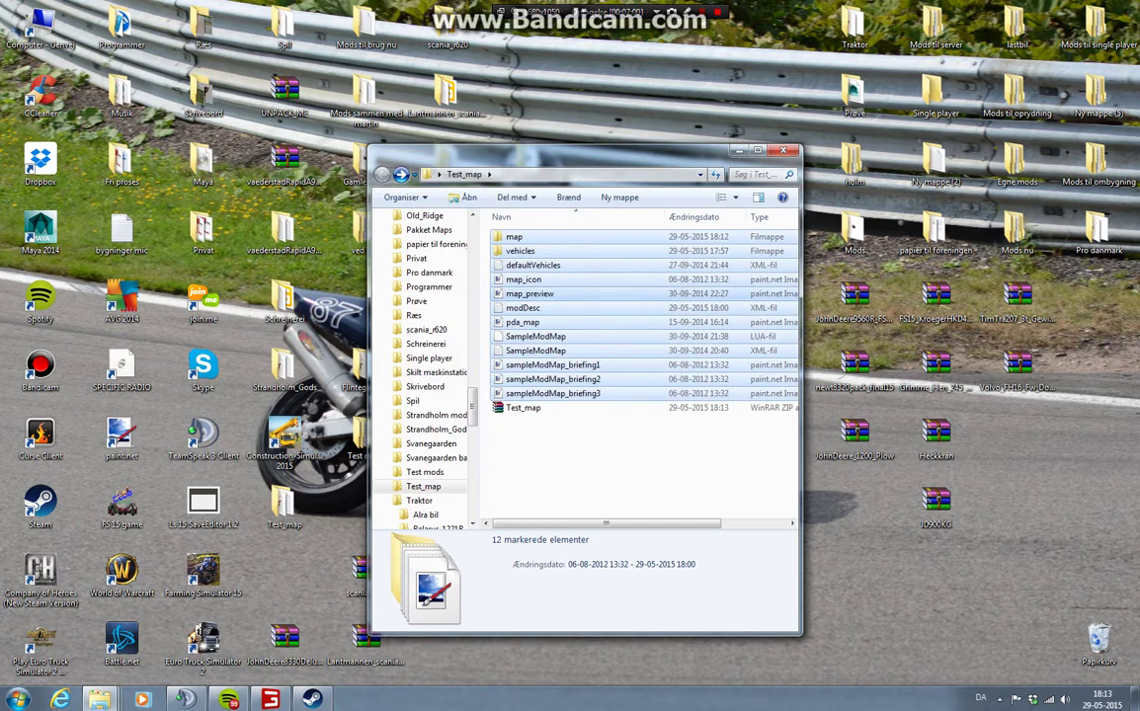
Step: Open the Documents folder and move the Test_map ZIP archive out of the Test_map folder into the game's mods folder
left_click(99, 699)
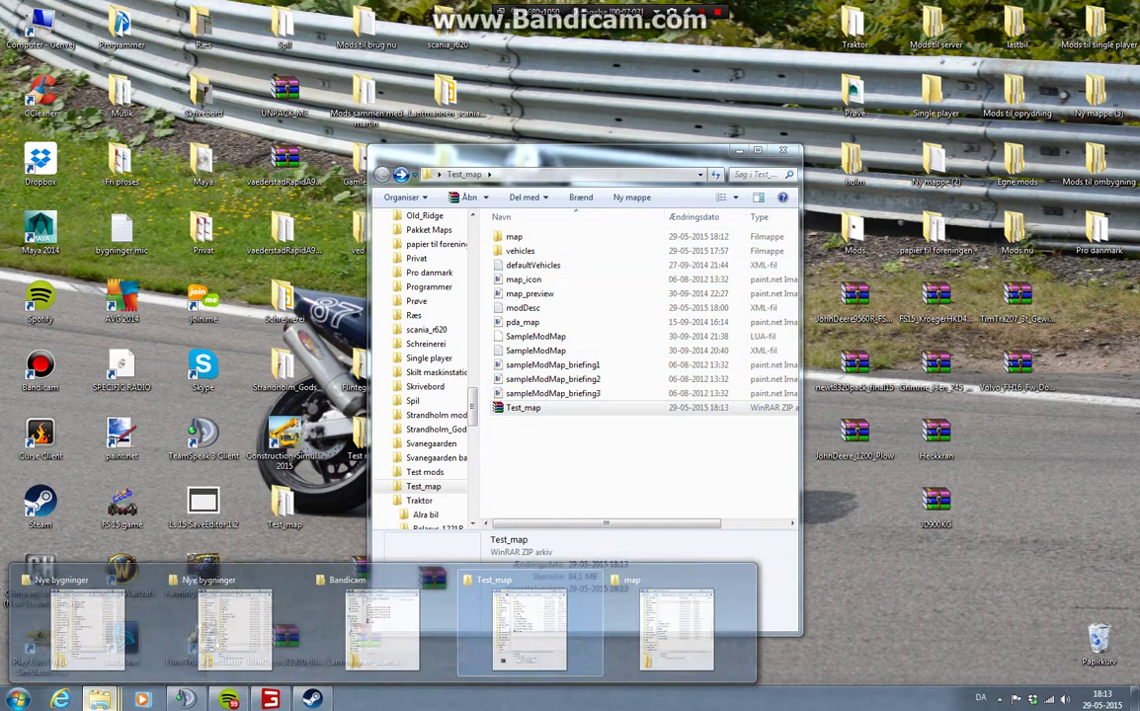
left_click(18, 699)
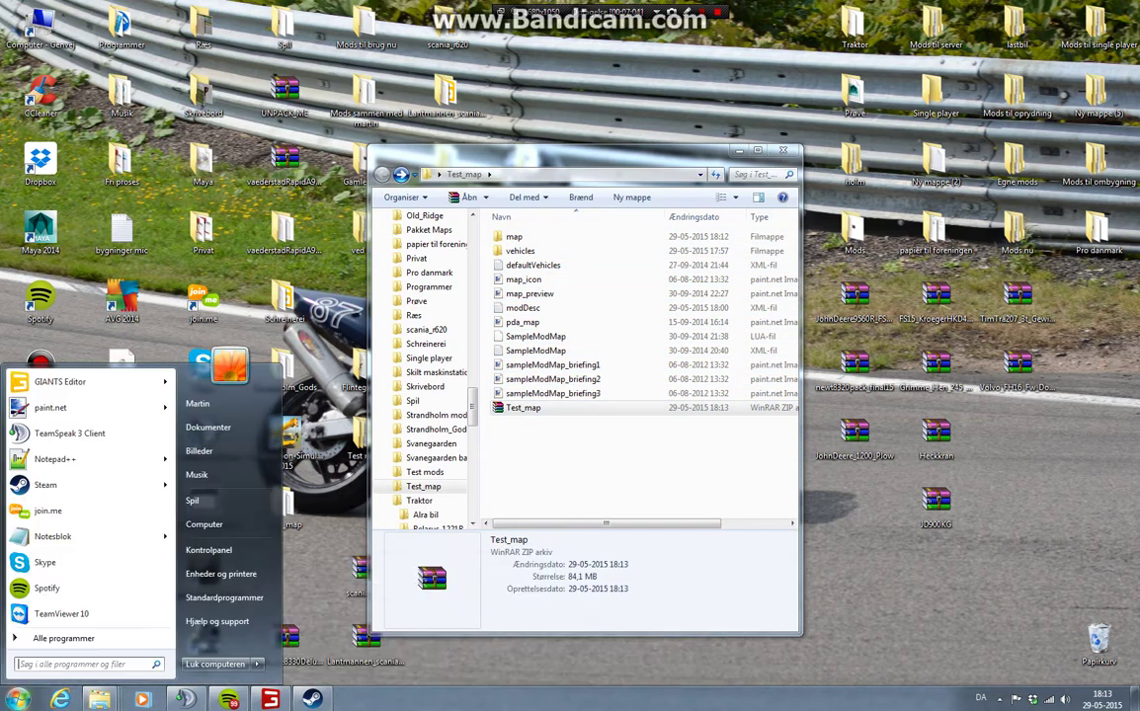
left_click(216, 428)
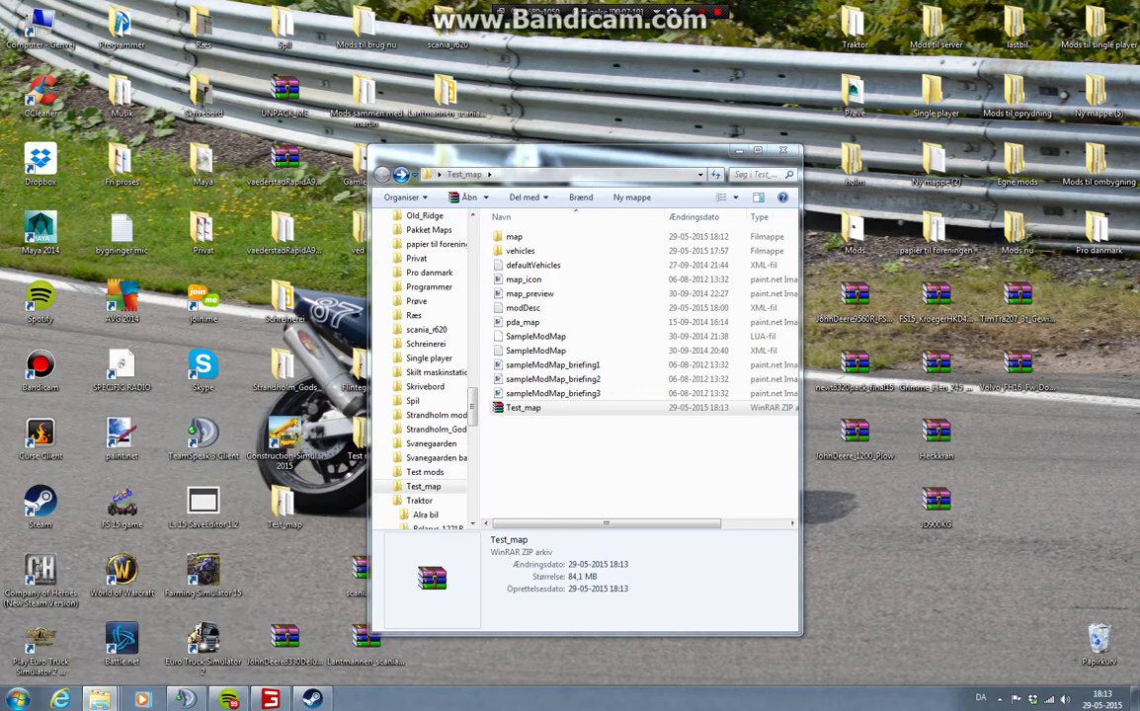
left_click_drag(519, 408, 2, 558)
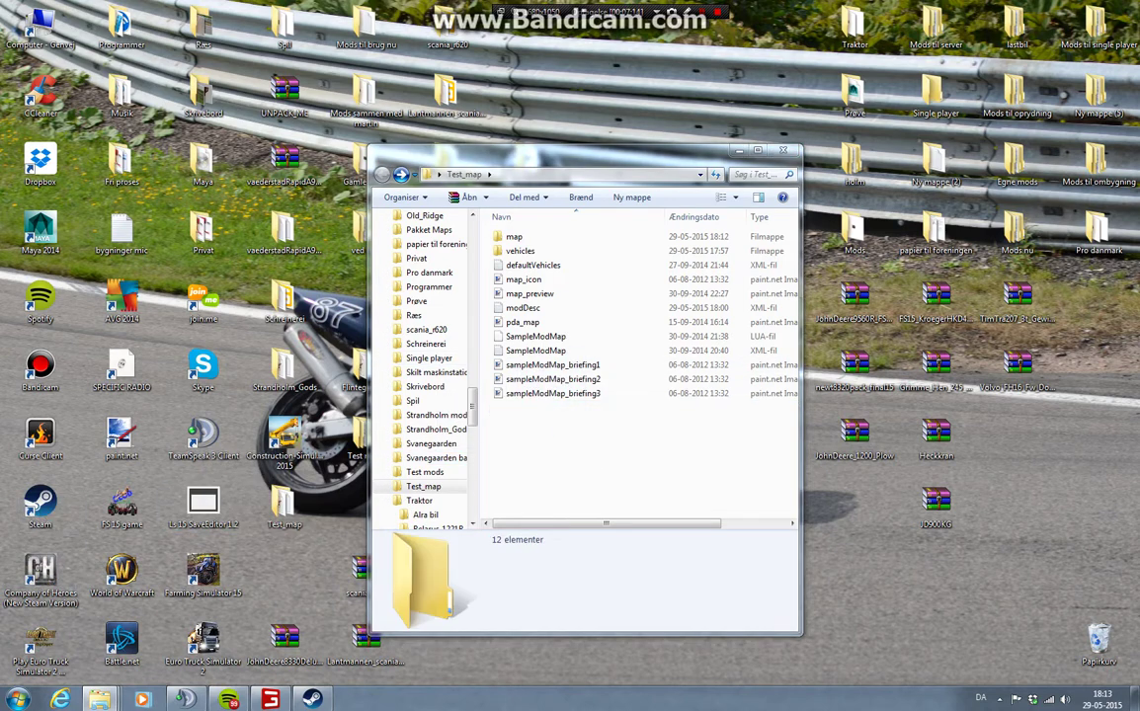
Step: Launch Farming Simulator 15 and start a new career in the unused Savegame 7
double_click(204, 573)
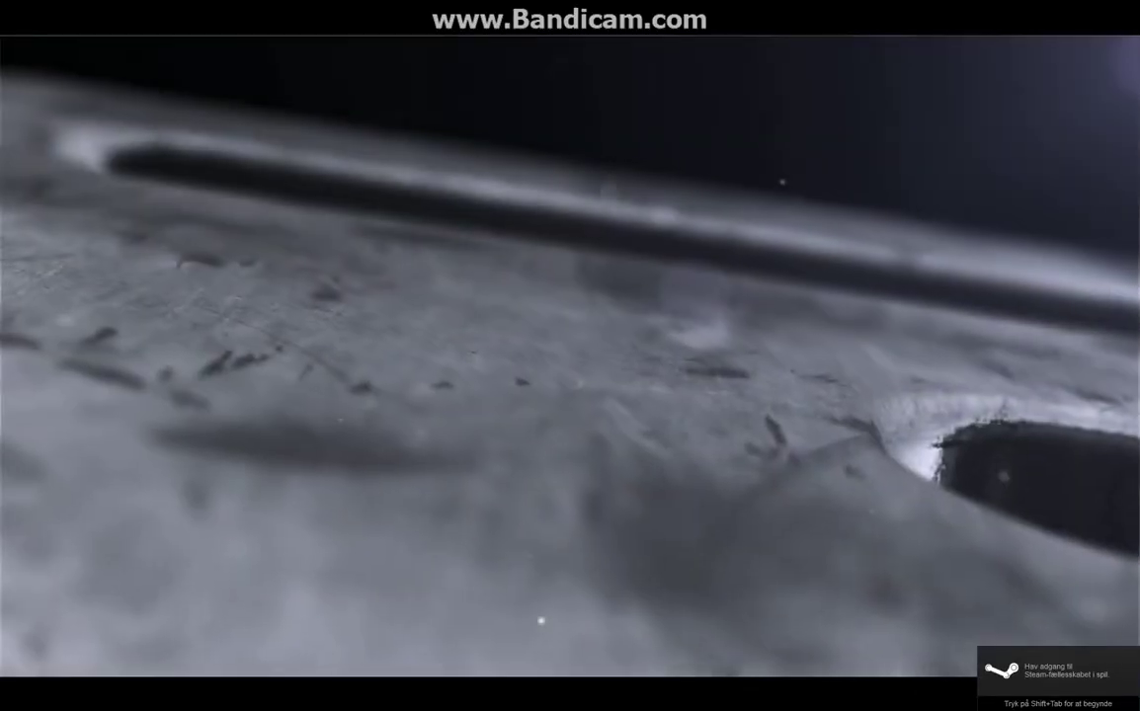
key("Escape")
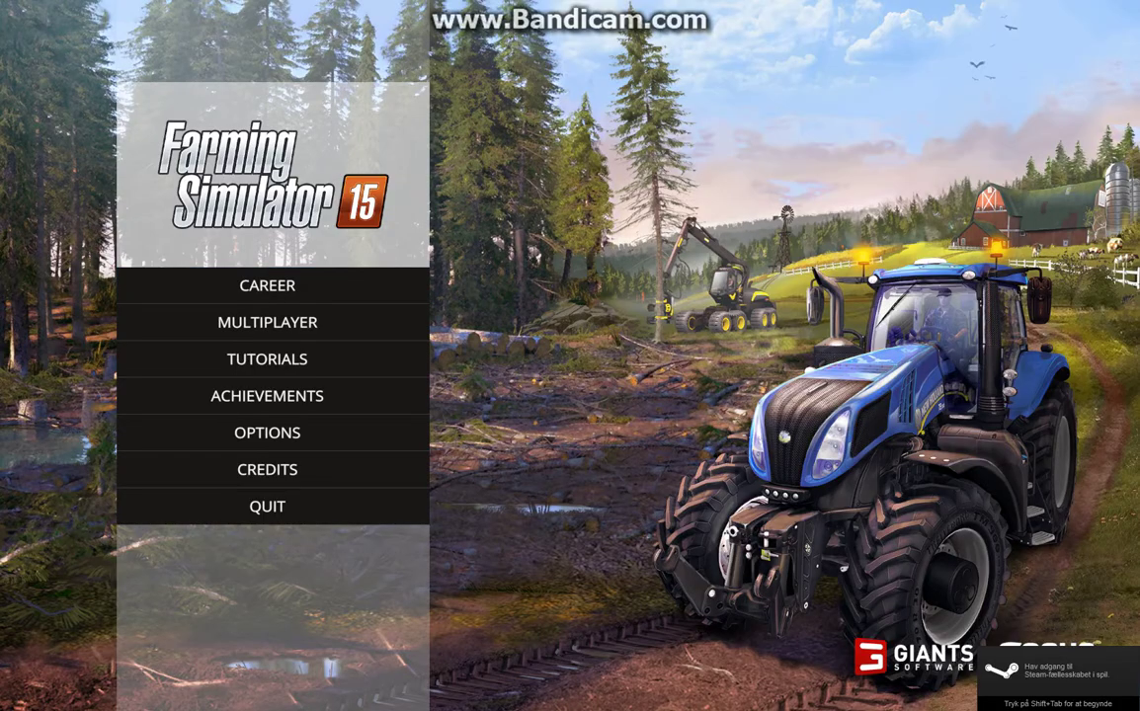
left_click(272, 287)
scroll(296, 306, "down", 3)
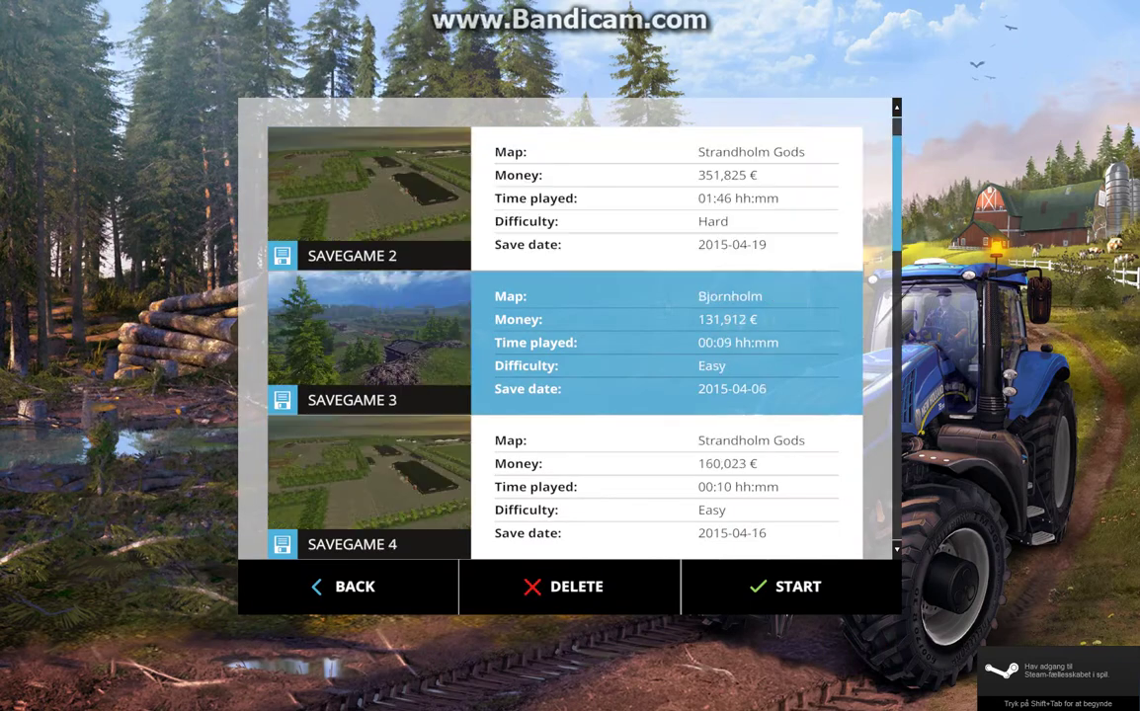
scroll(568, 342, "down", 1)
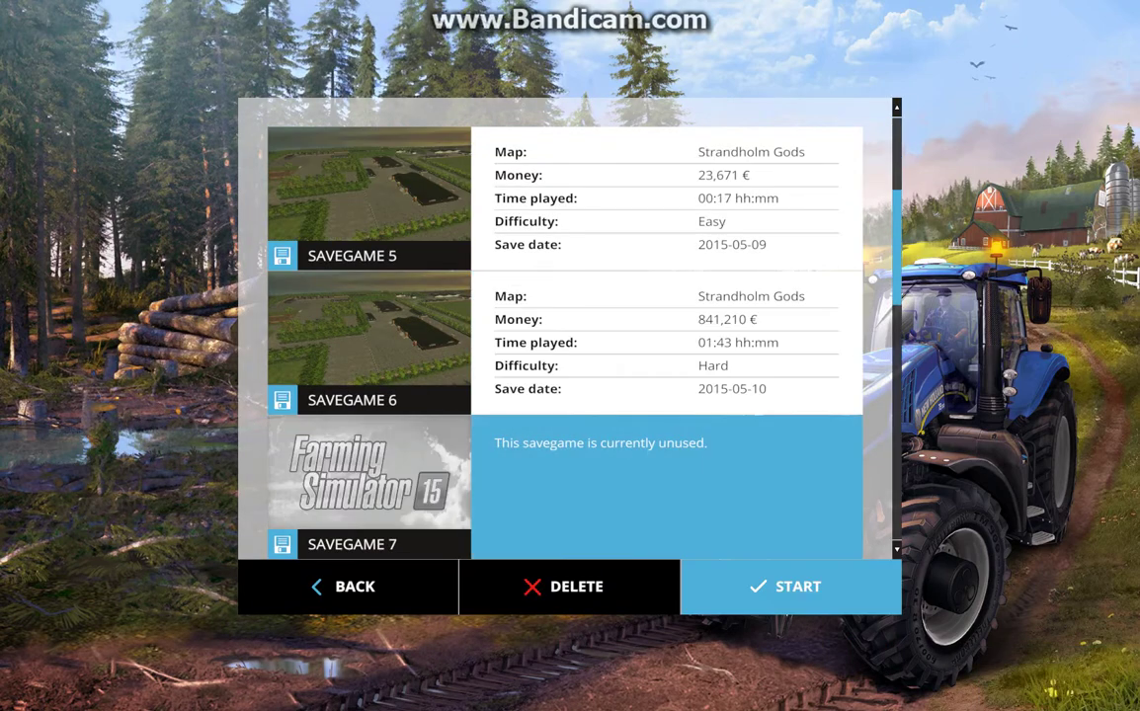
left_click(790, 587)
Step: Choose Test map for the new career and load into the game
left_click(366, 266)
scroll(395, 316, "down", 1)
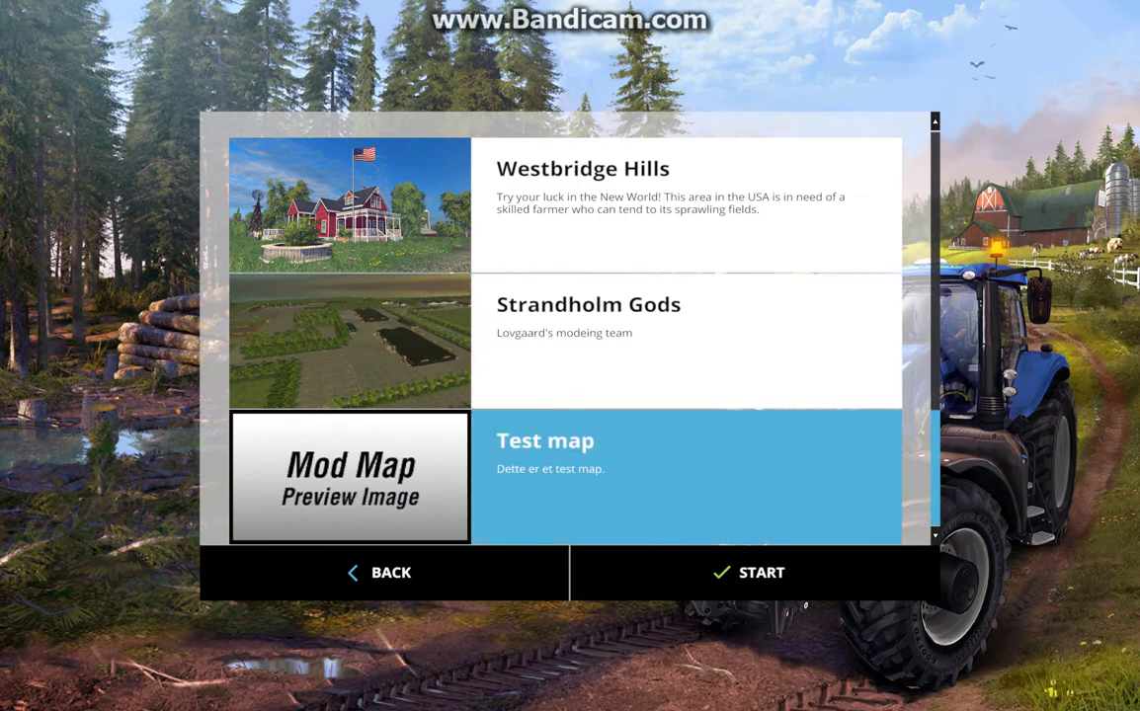
left_click(753, 573)
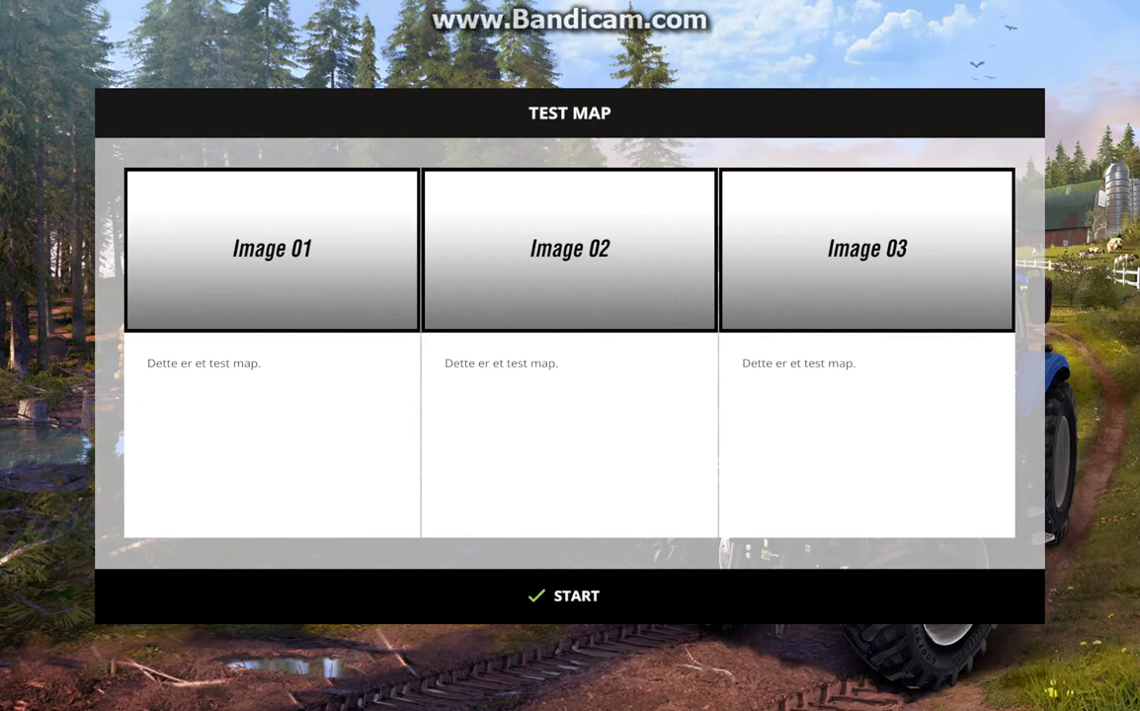
left_click(570, 596)
left_click(570, 453)
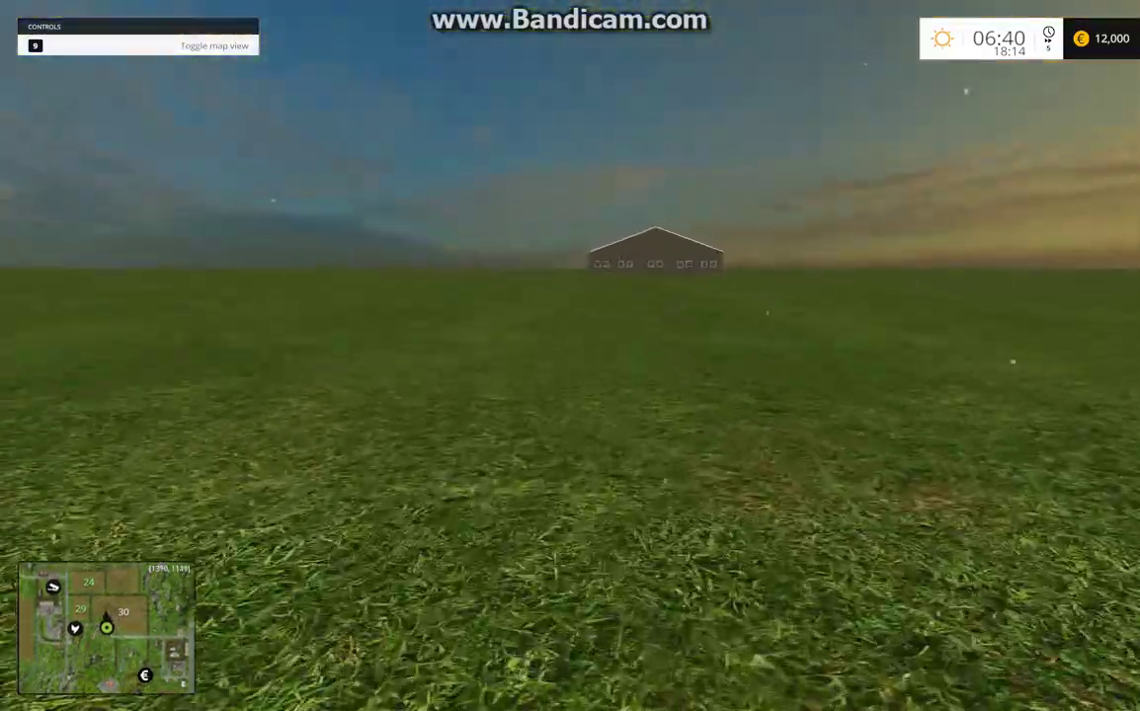
Step: Walk across the grass field to the nearest side gate of the large hall
key("w")
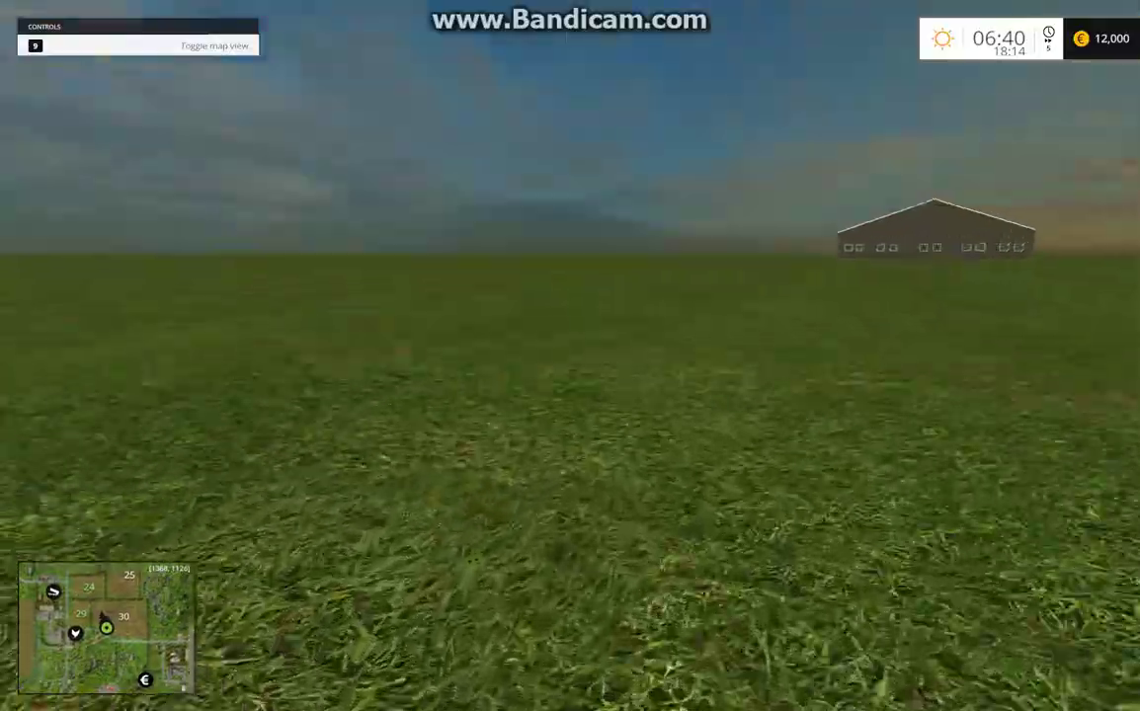
key("w")
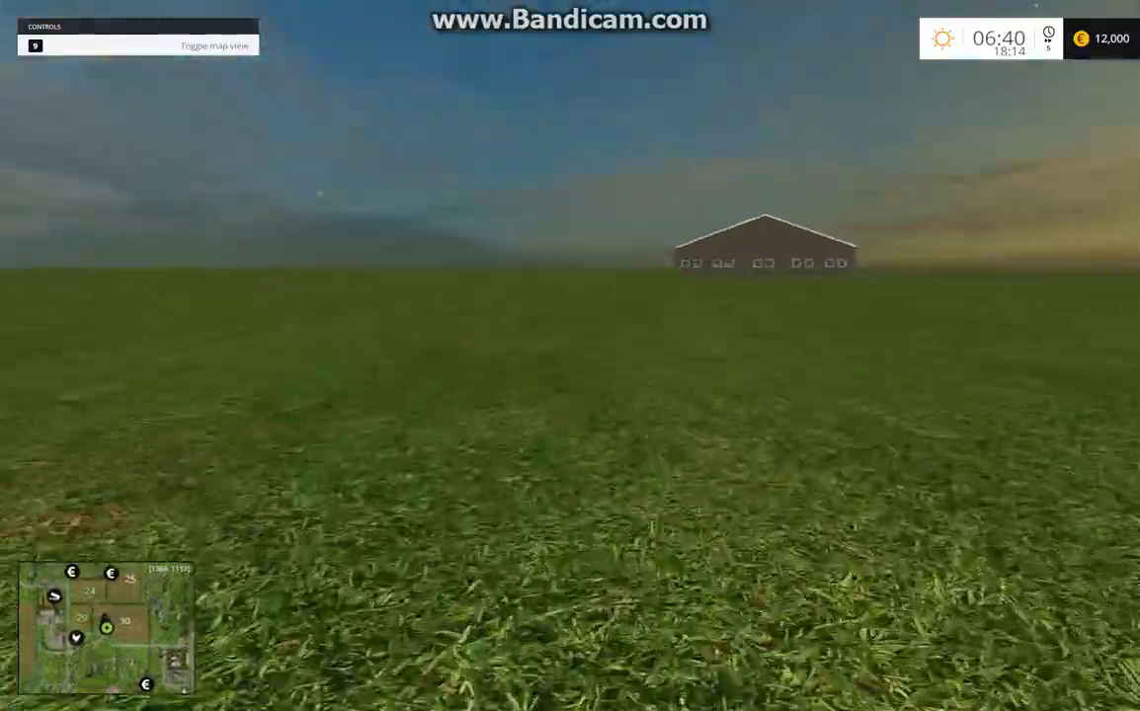
key("w")
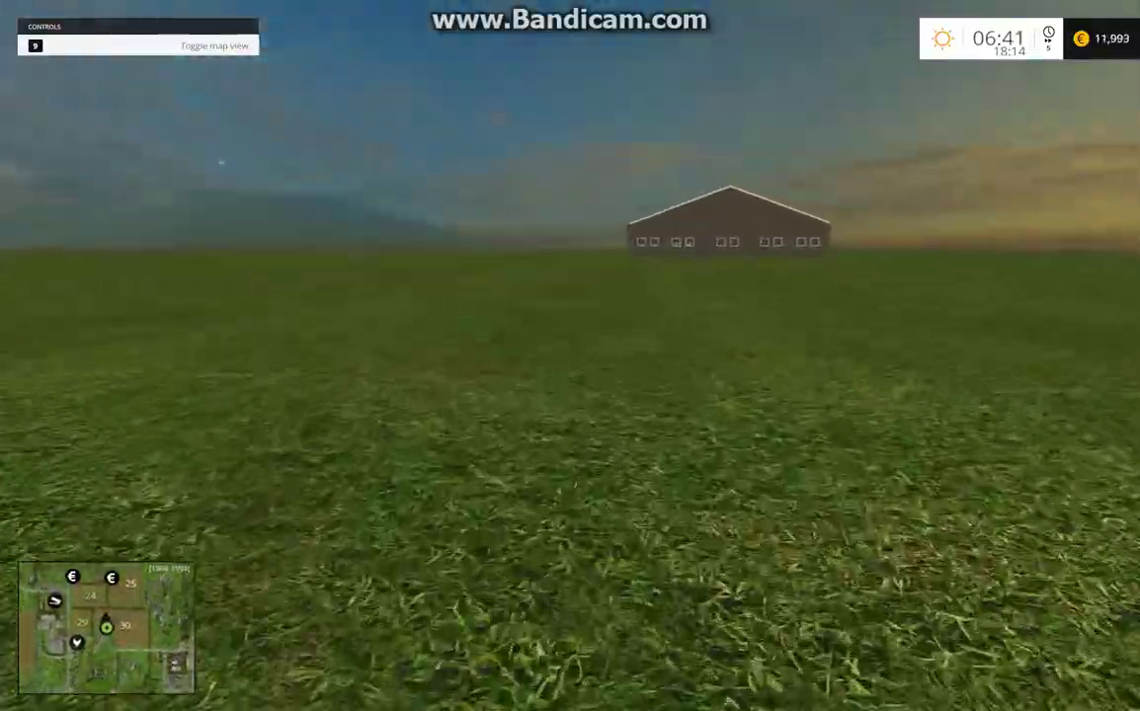
key("w")
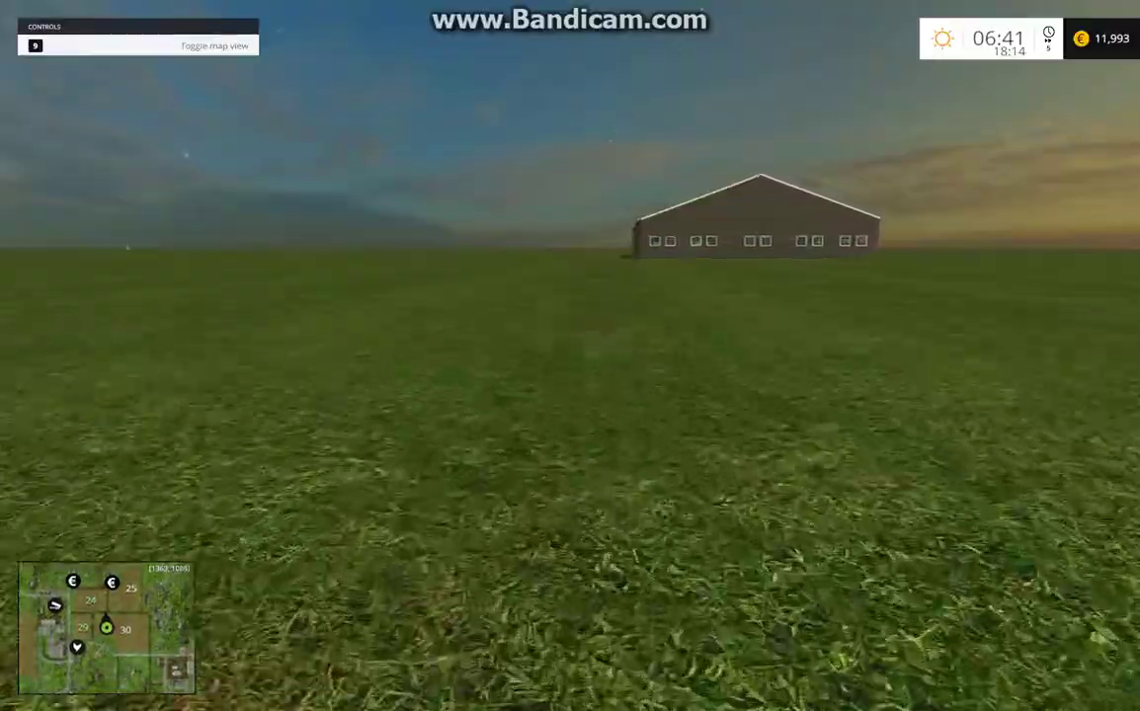
key("w")
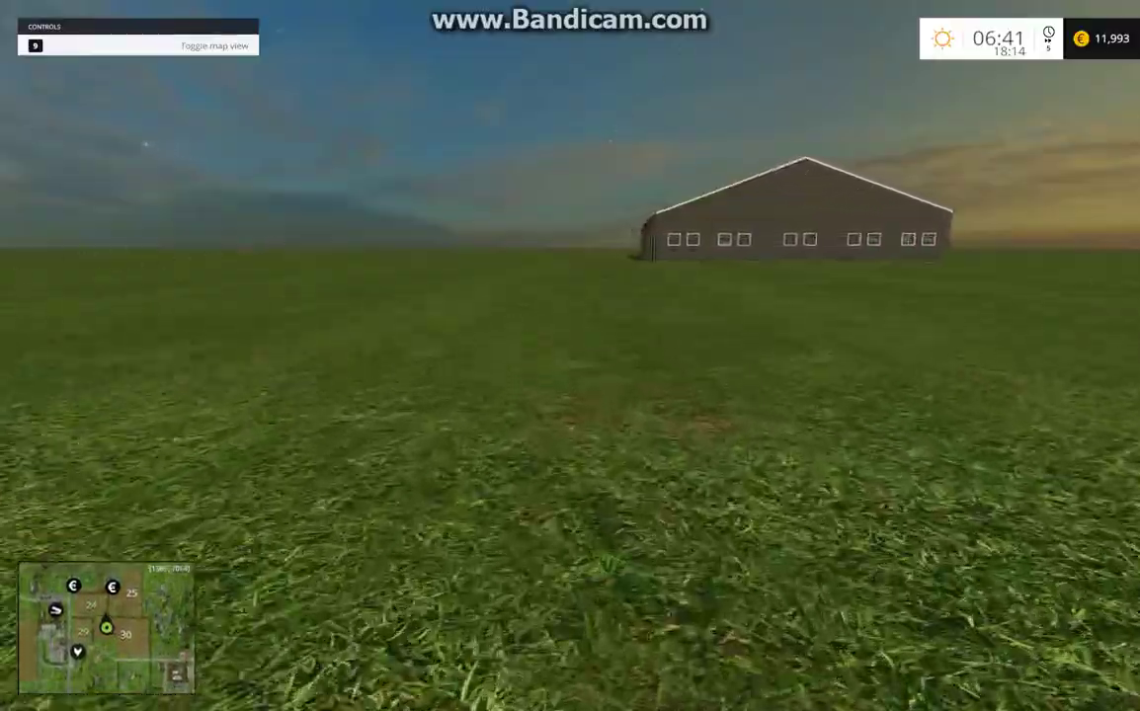
key("w")
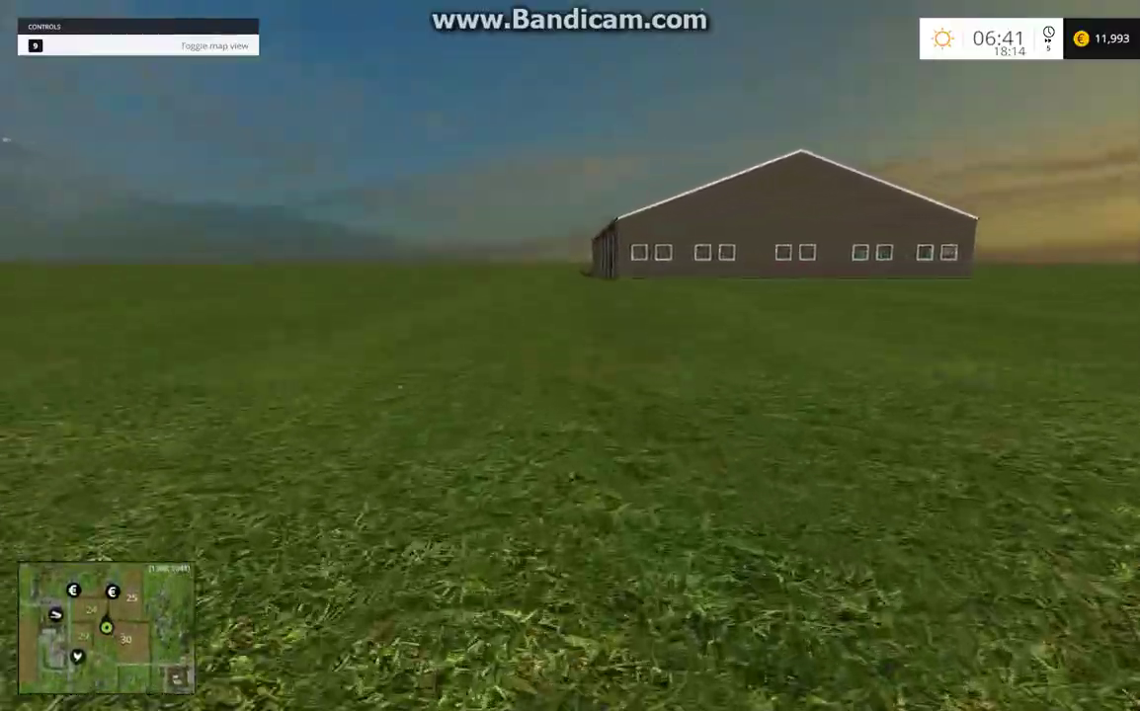
key("w")
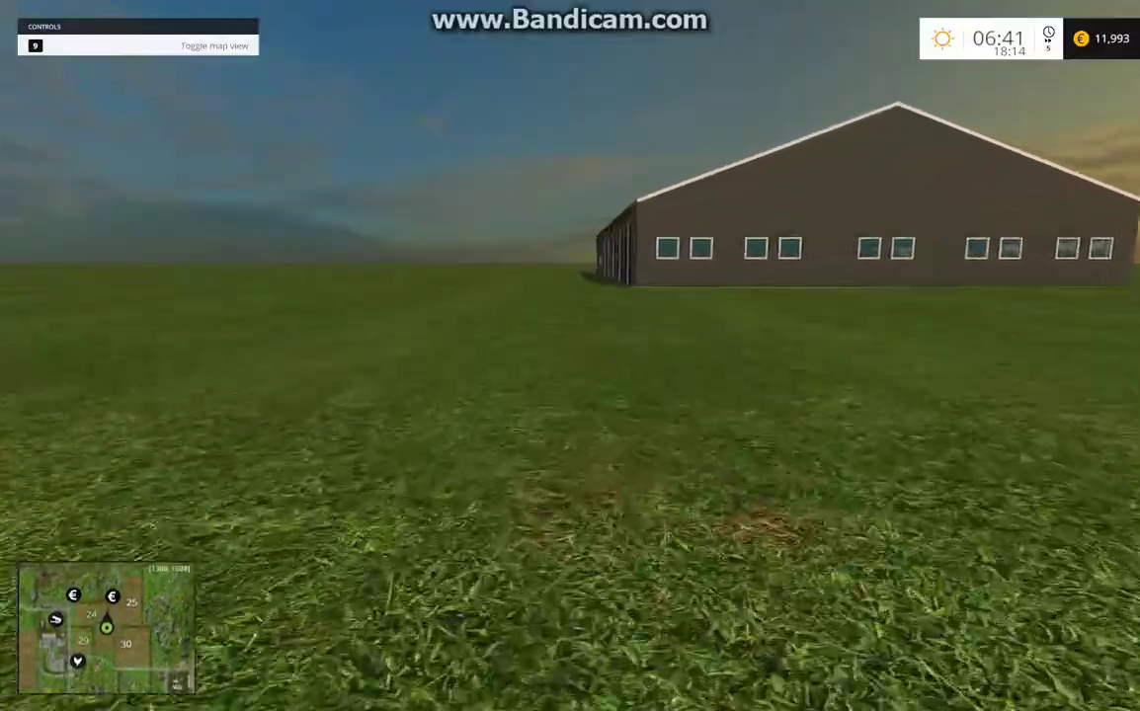
key("w")
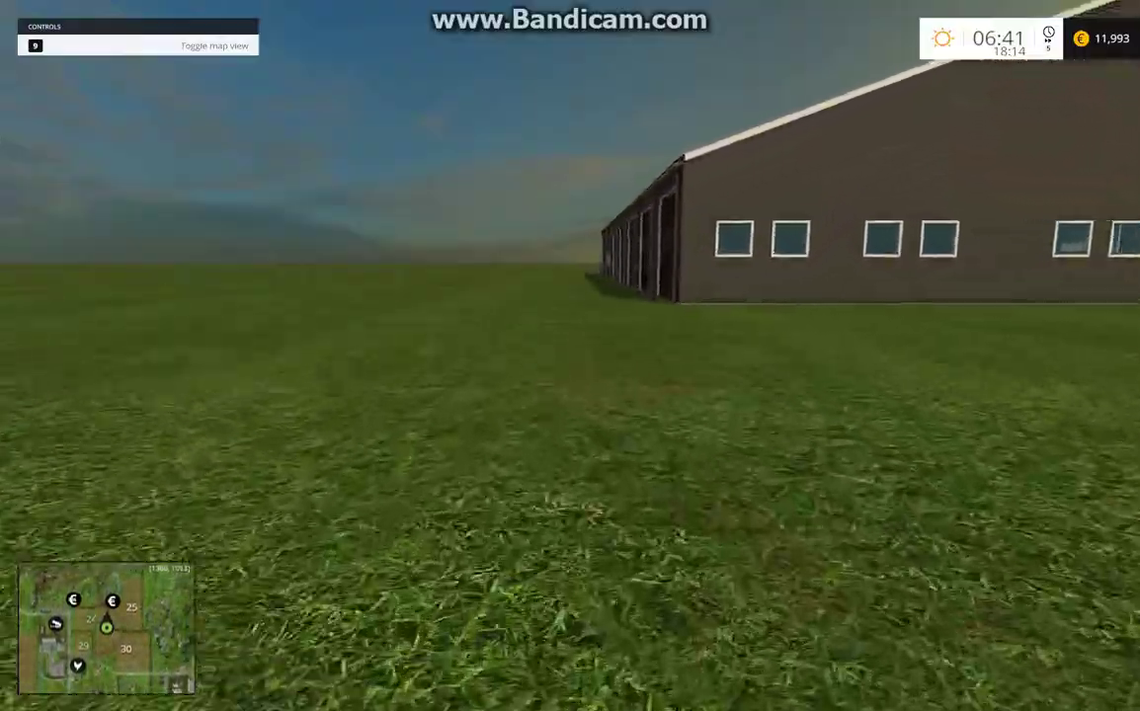
key("w")
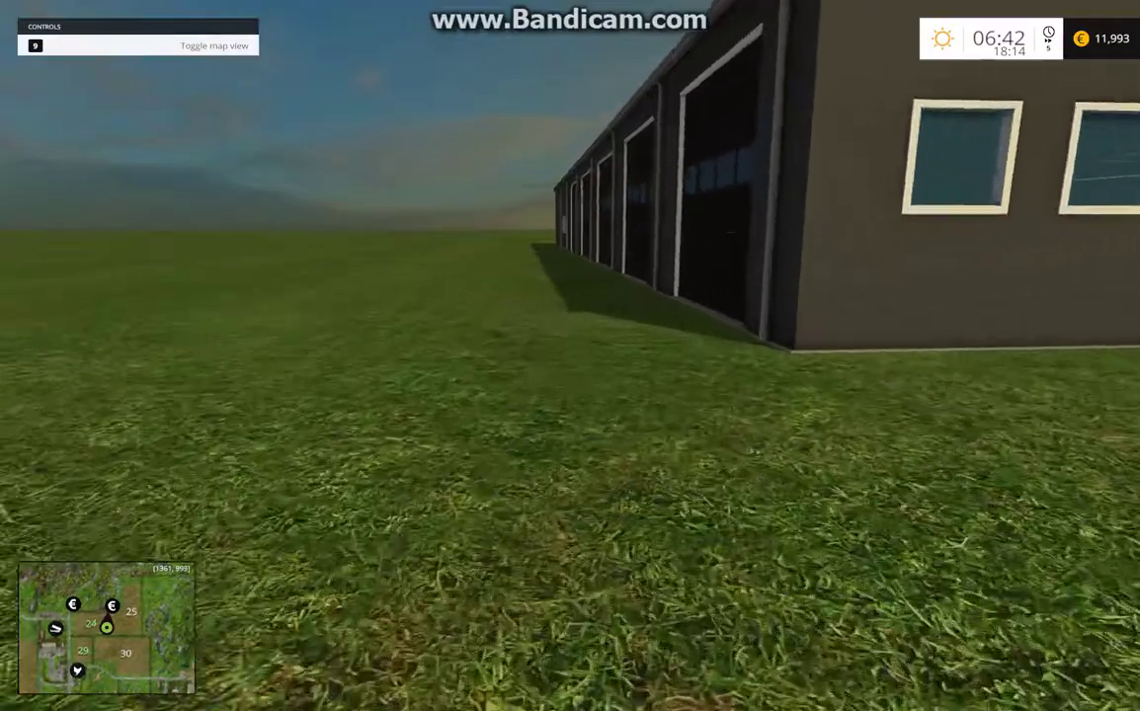
key("w")
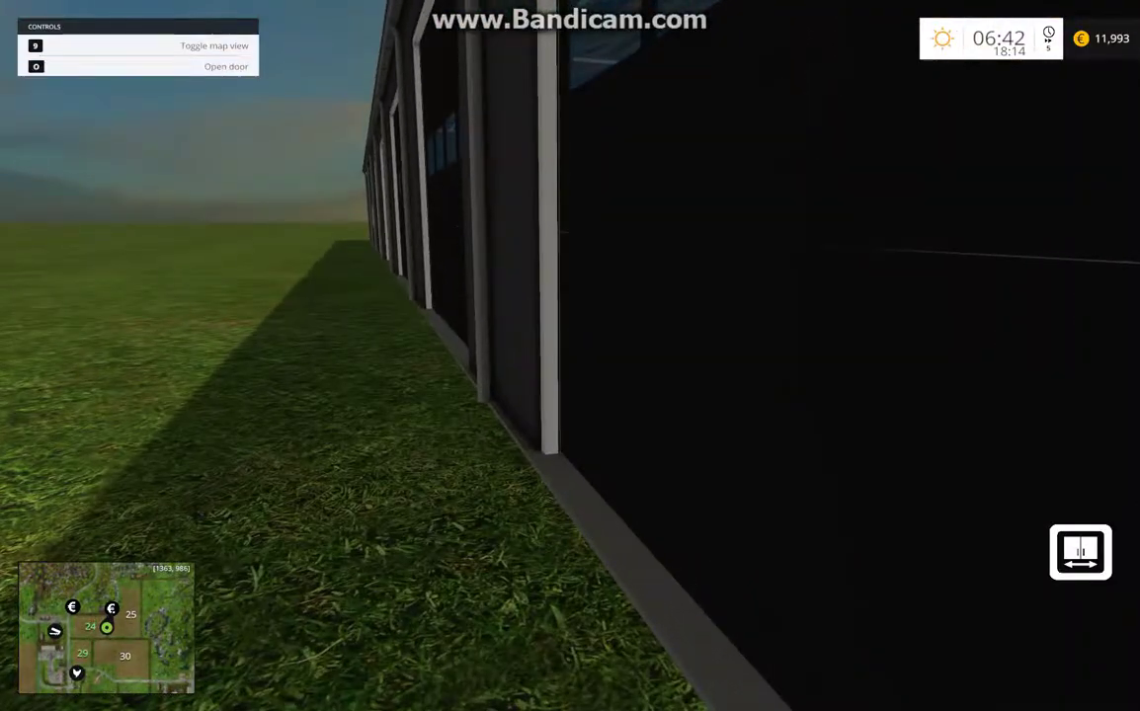
Step: Open the hall's nearest side gate and walk inside to view the interior
key("o")
key("w")
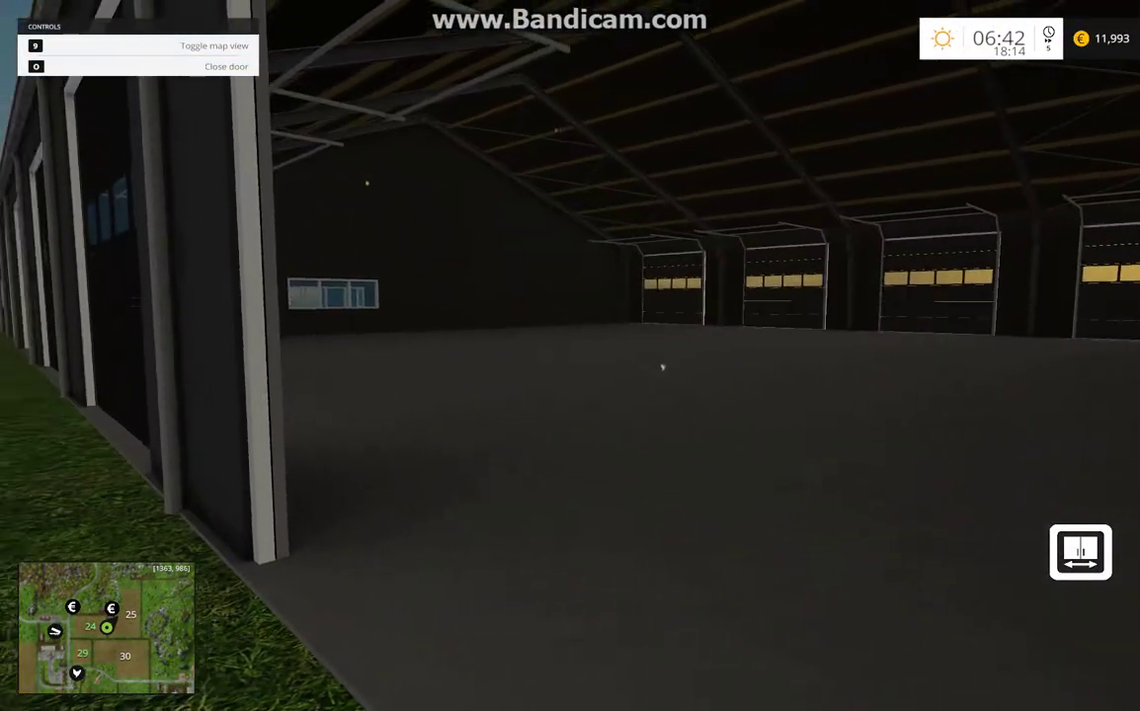
key("w")
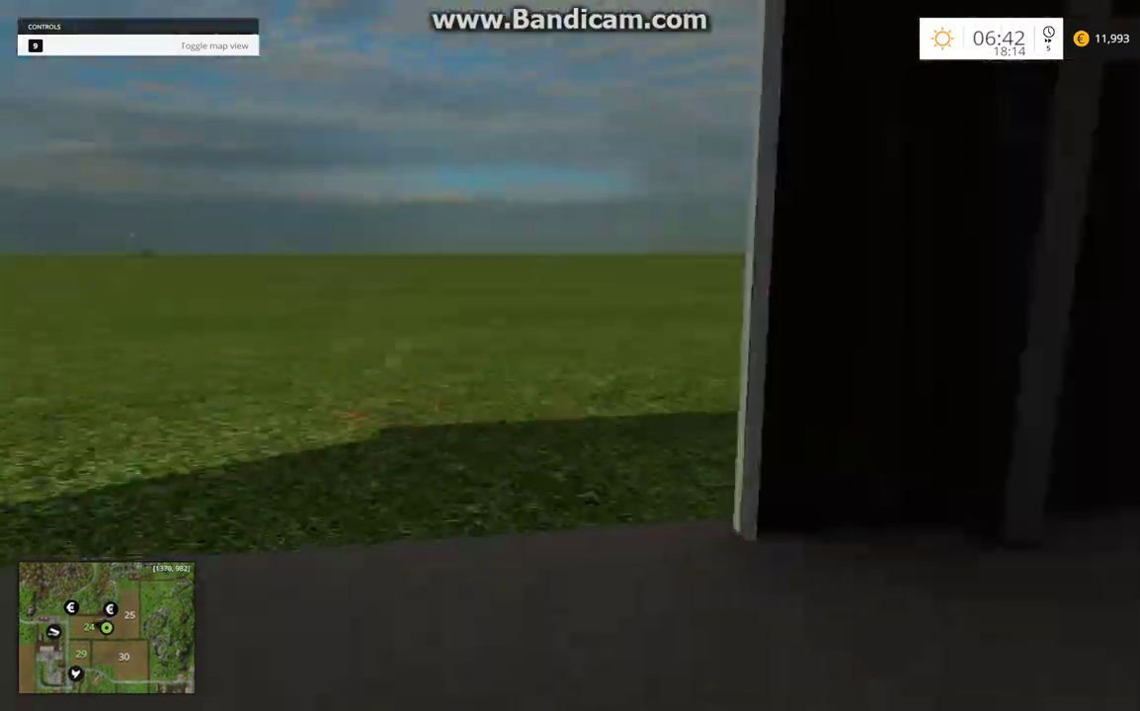
Step: Walk around the hall to the dollar marker by its front entrance and purchase the Hal object for 5000 €
key("w")
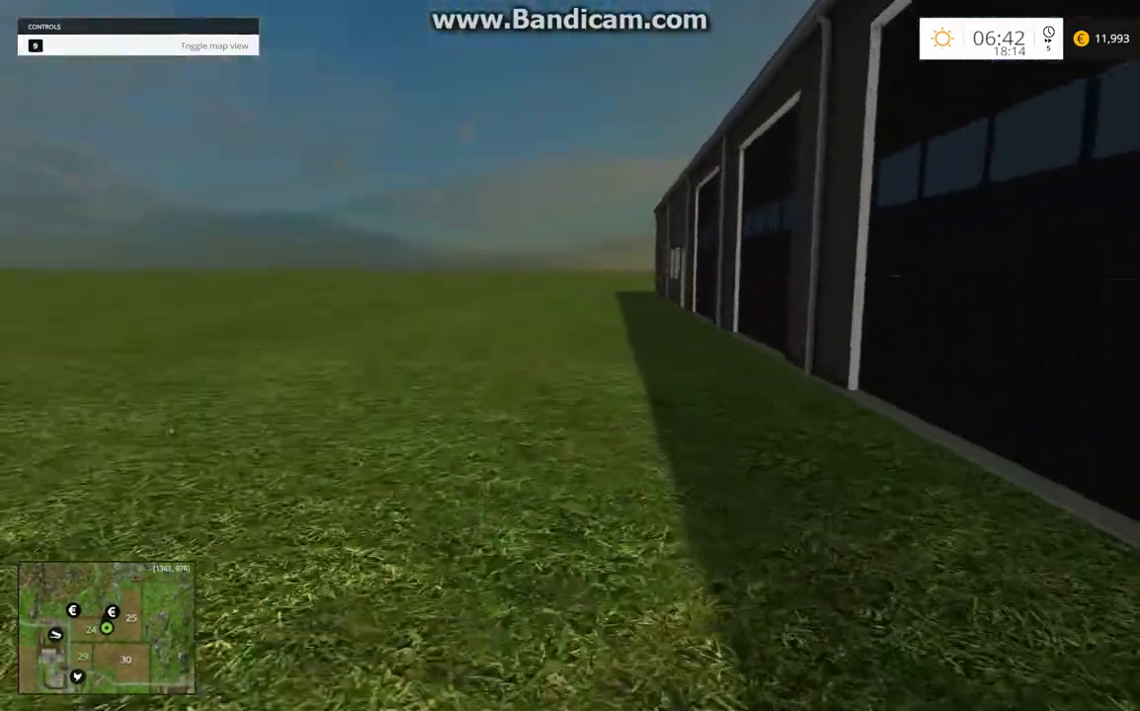
key("w")
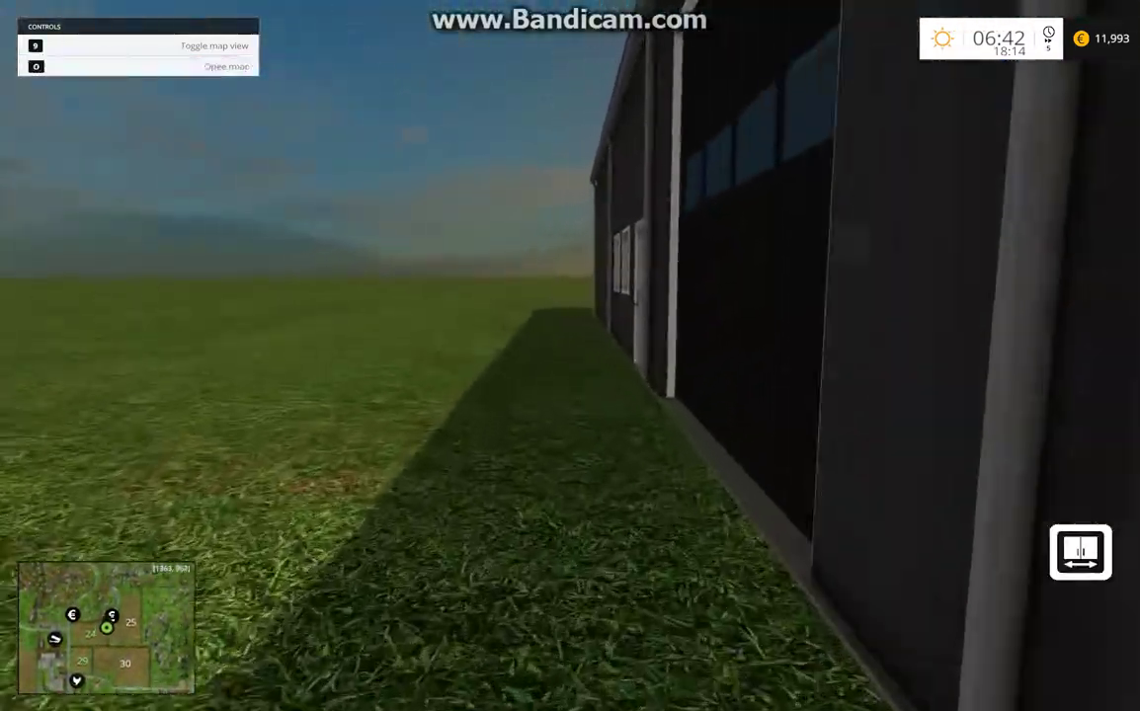
key("w")
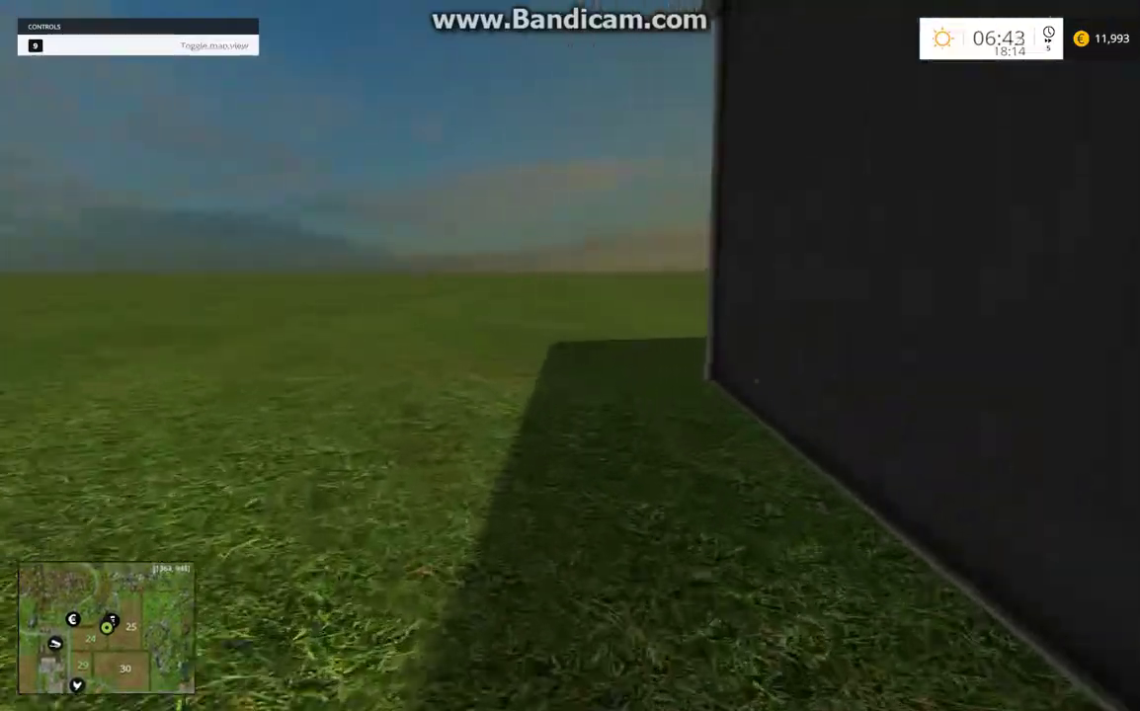
key("w")
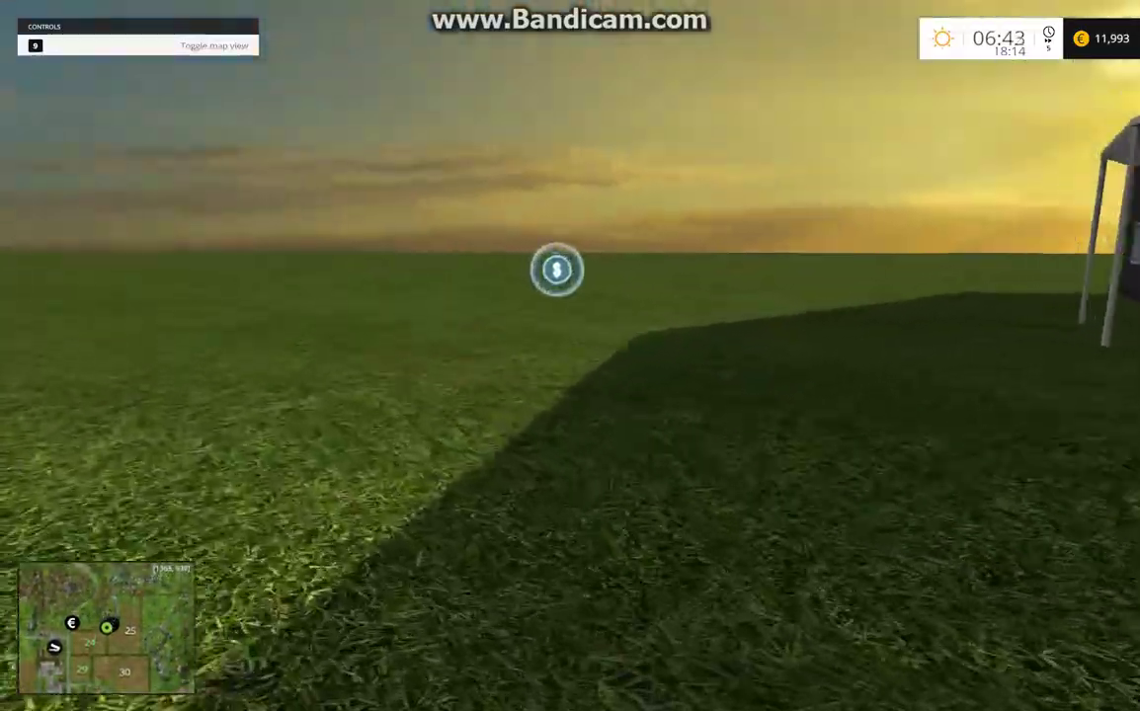
key("w")
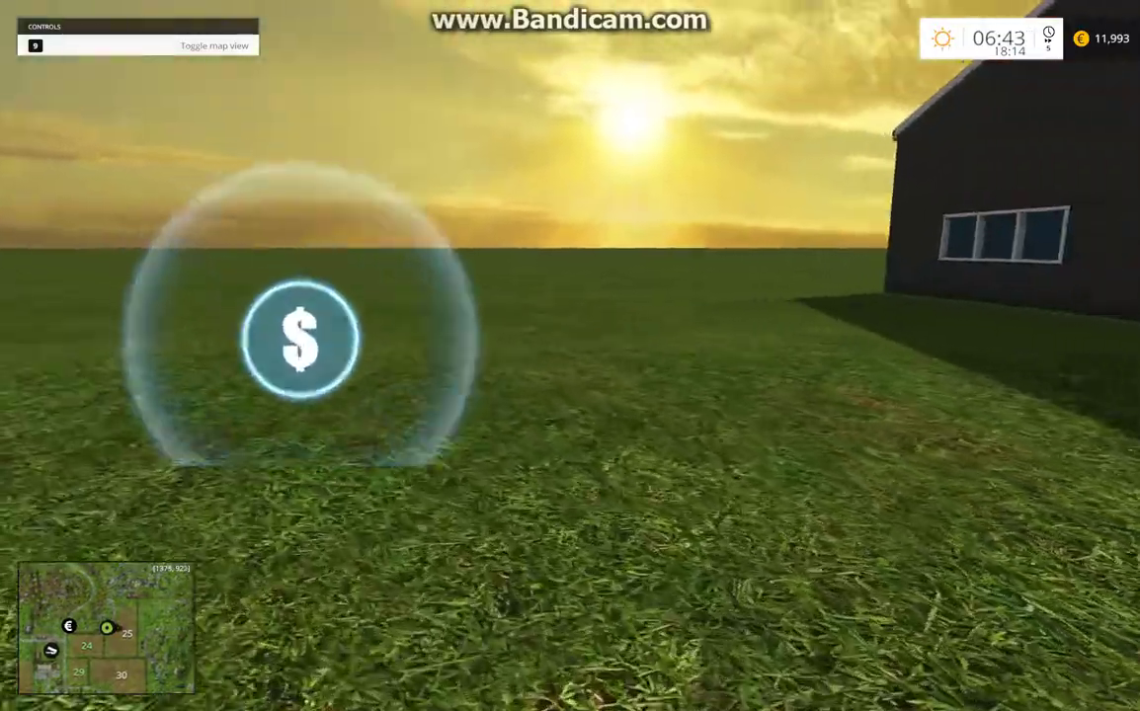
key("w")
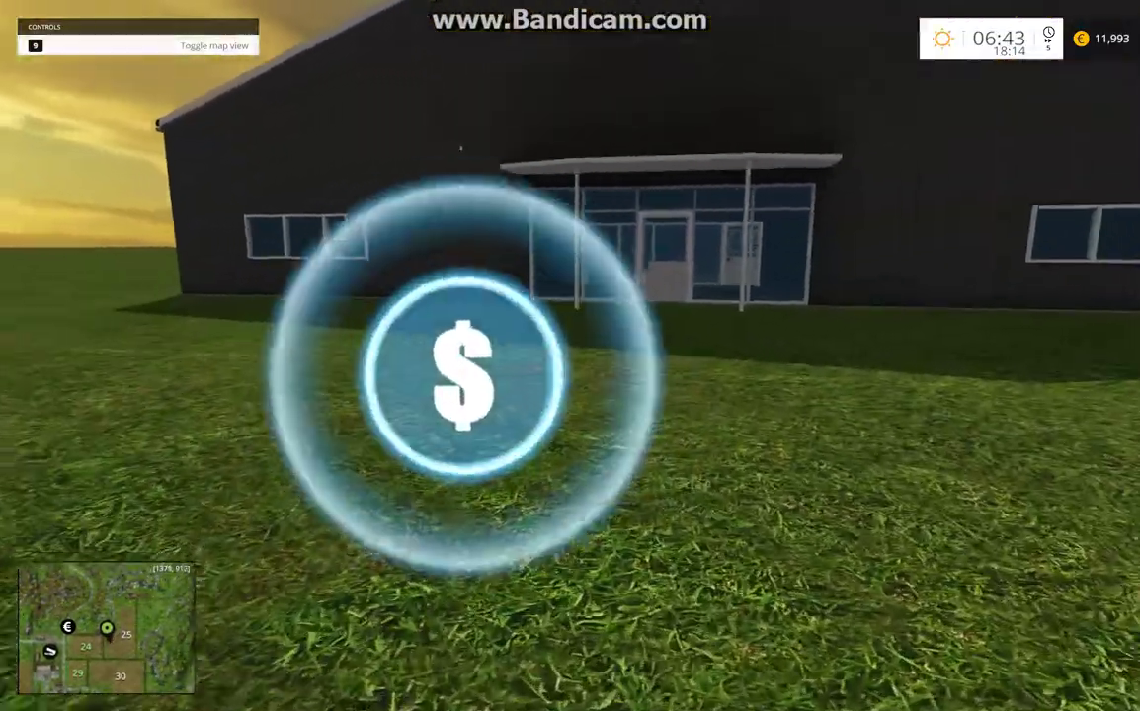
key("w")
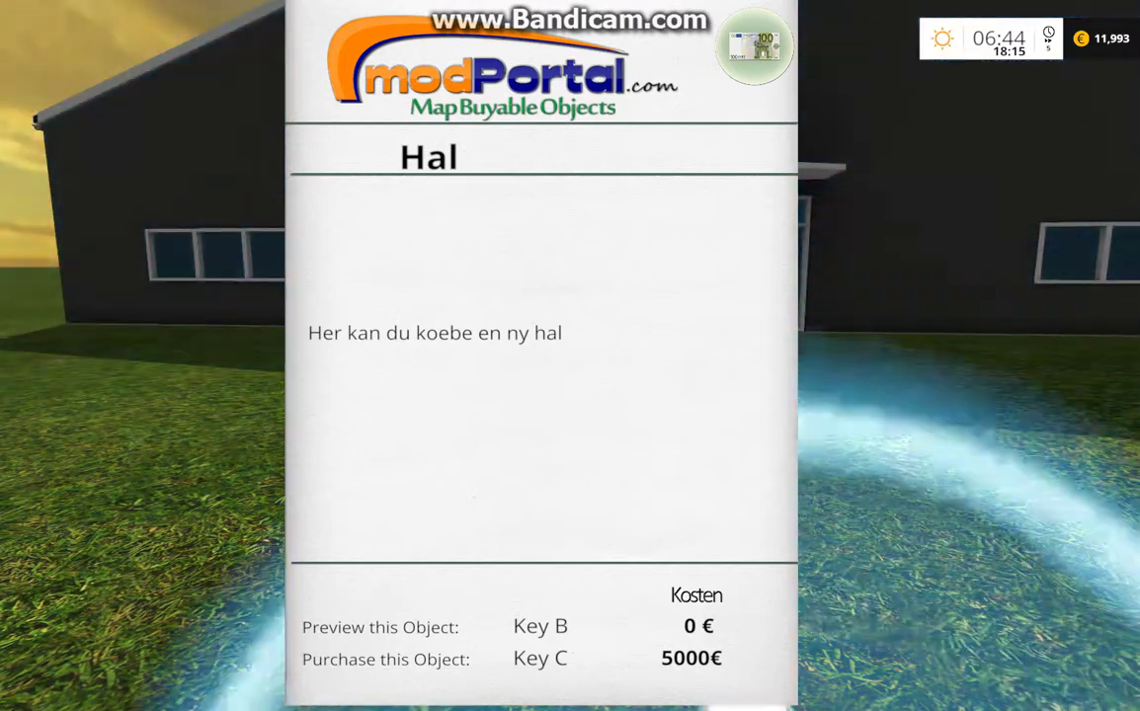
key("c")
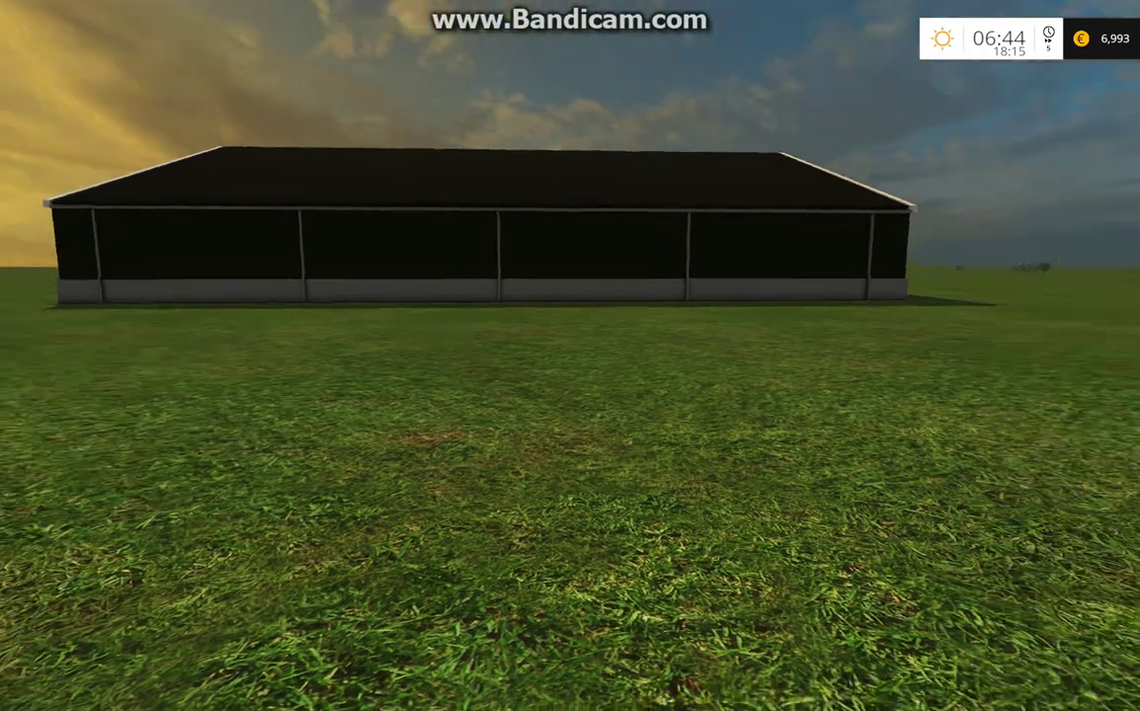
Step: Walk around the replacement building to examine its long side wall, end door and gate, and the former marker area
key("w")
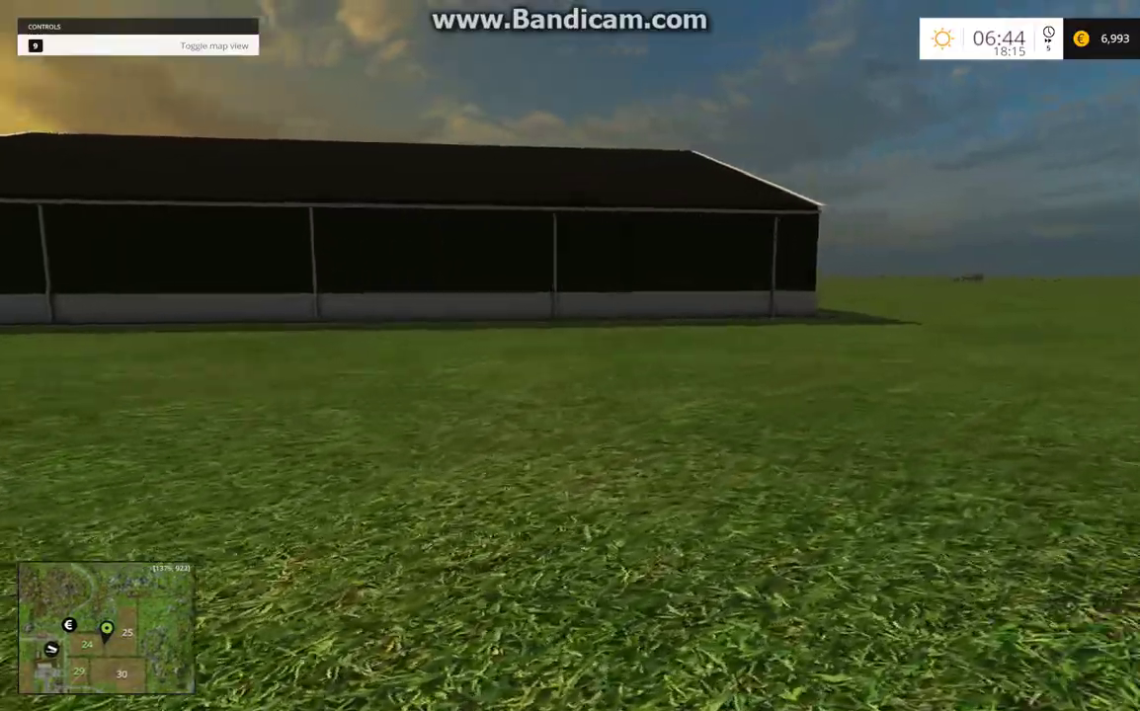
key("w")
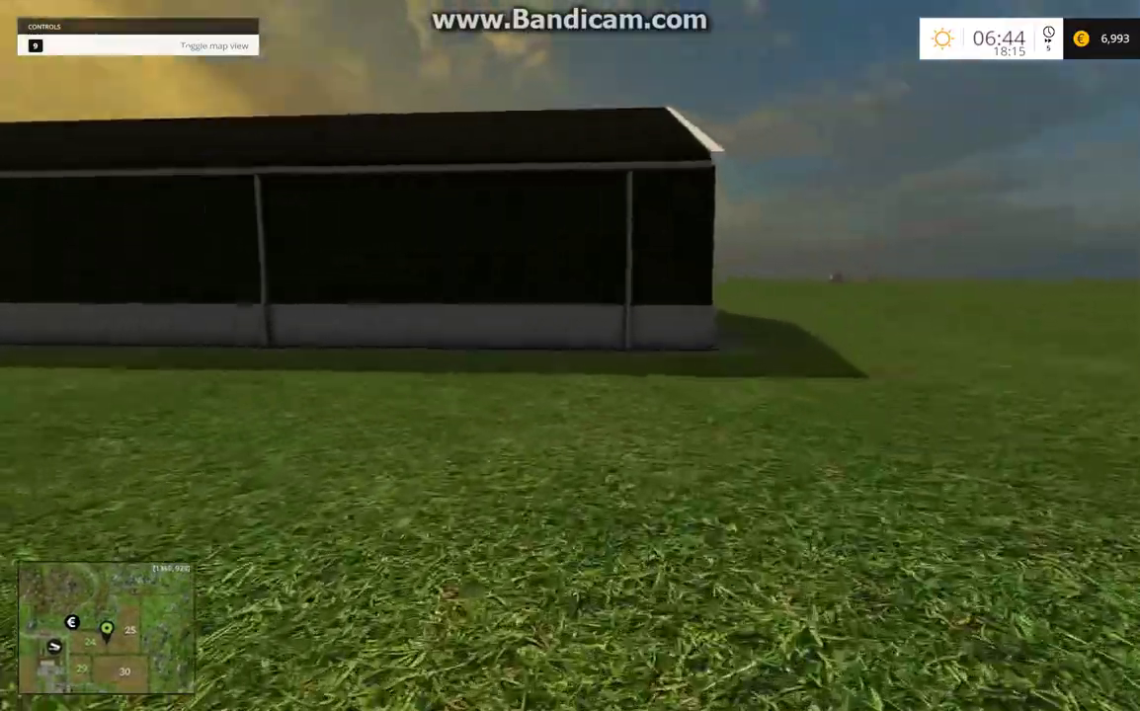
key("w")
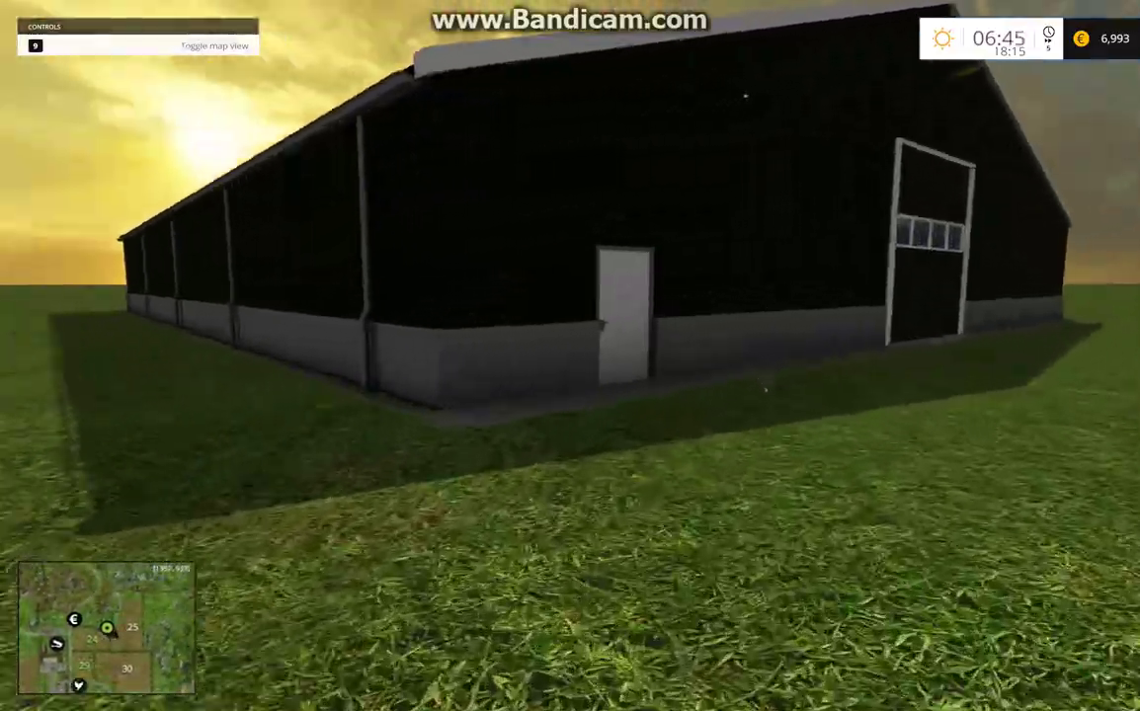
key("w")
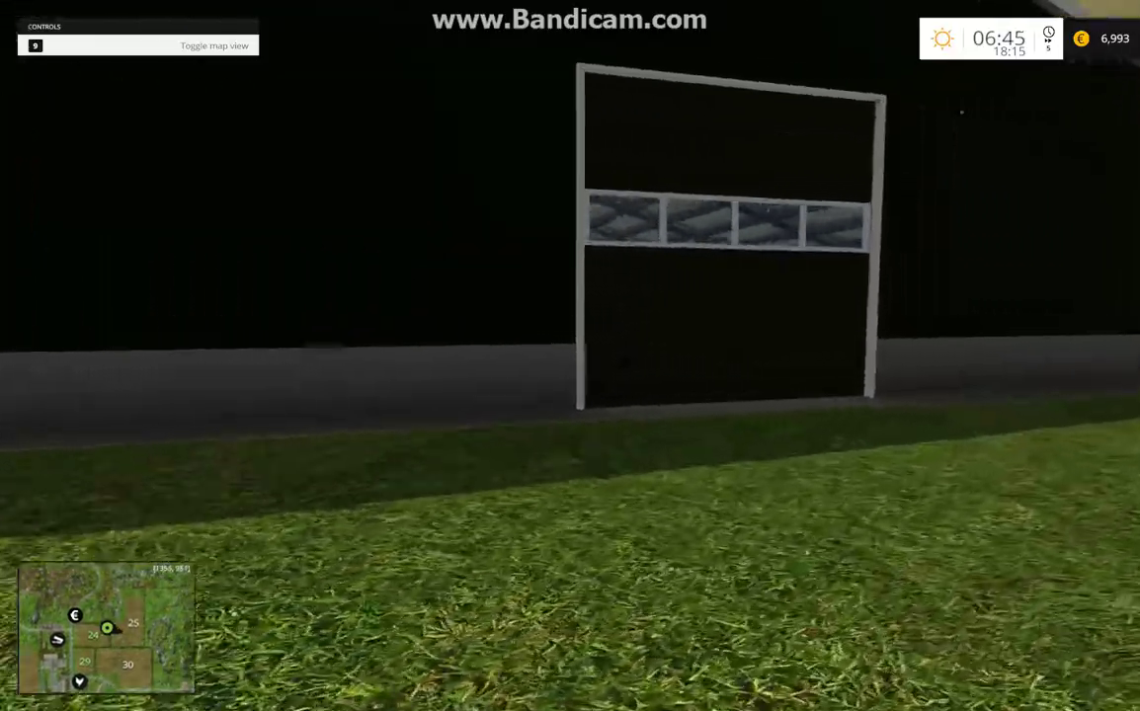
key("w")
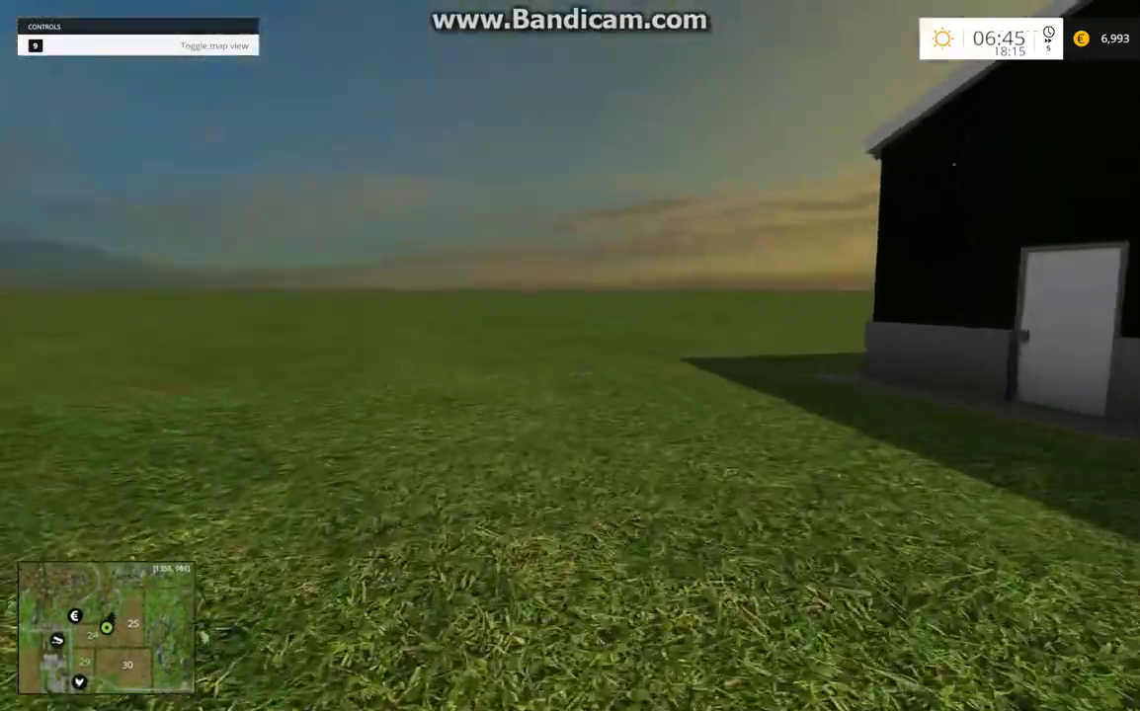
key("w")
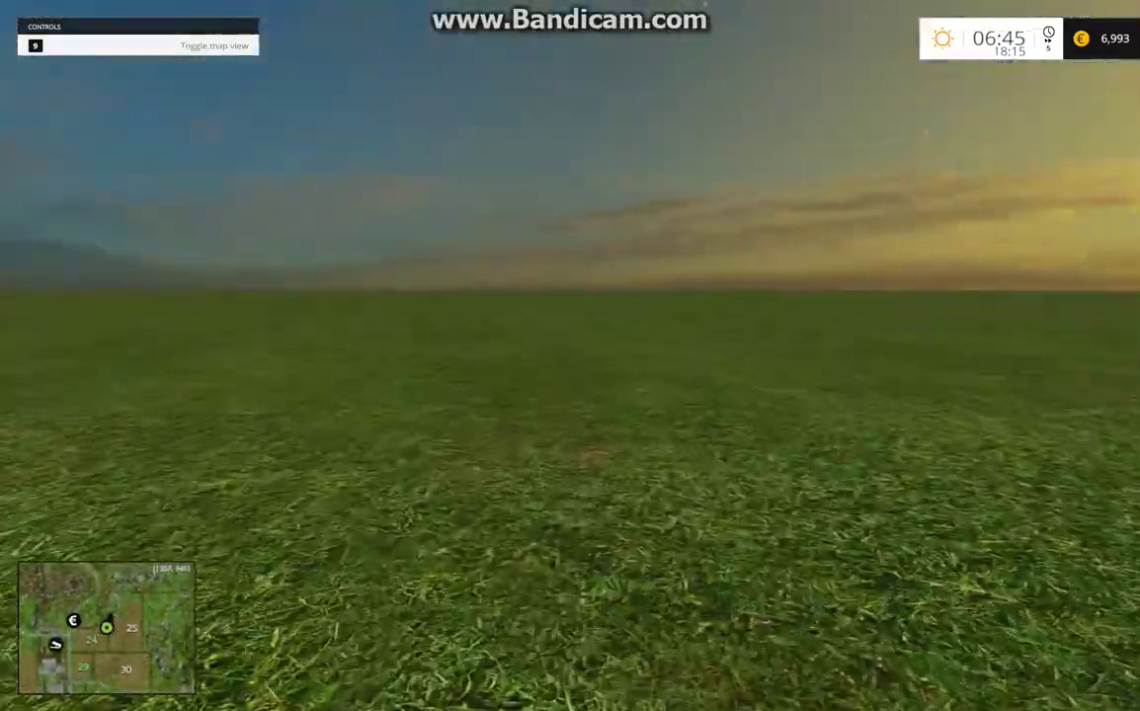
key("w")
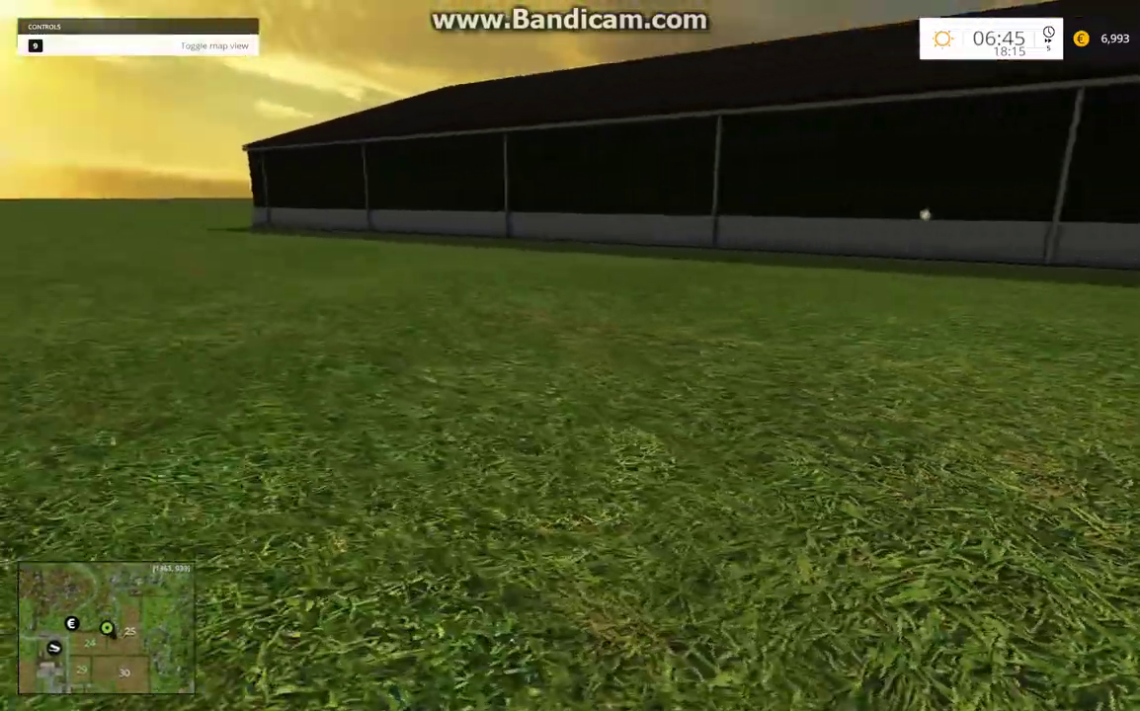
key("a")
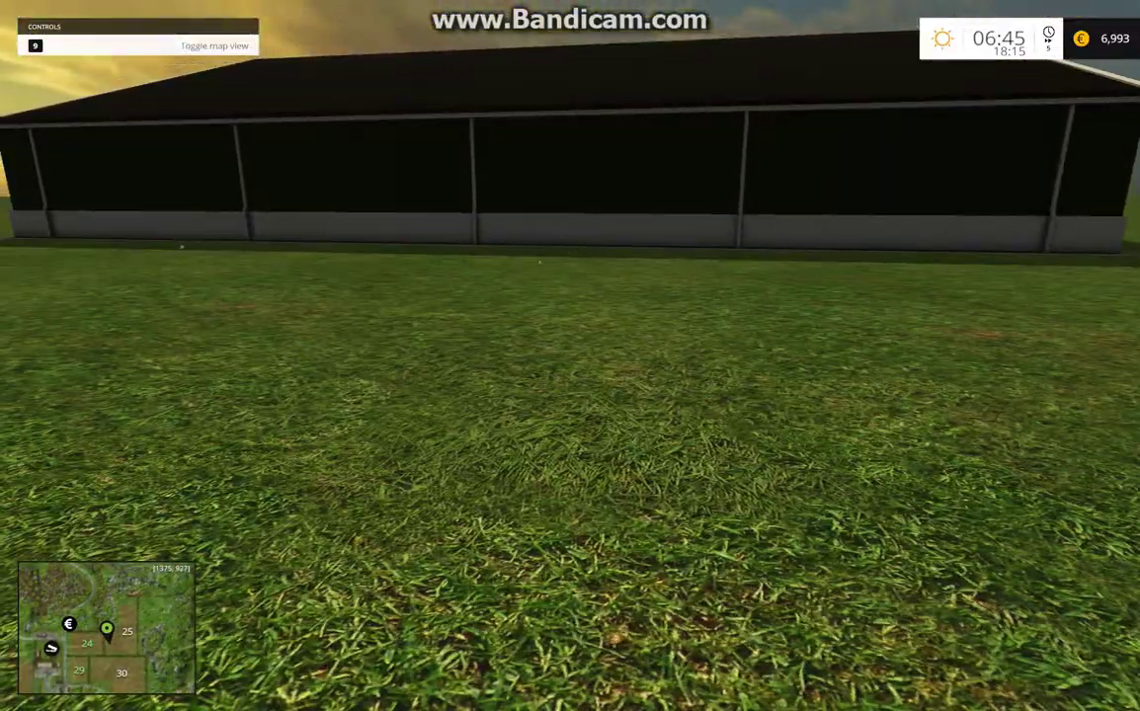
key("w")
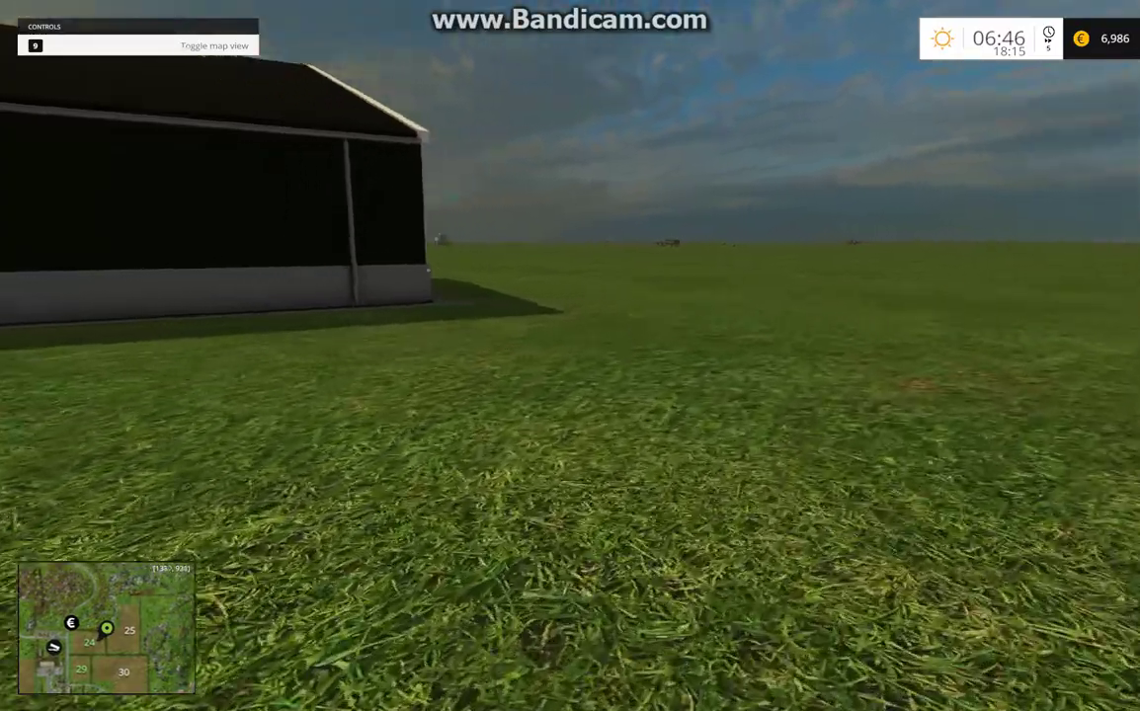
key("w")
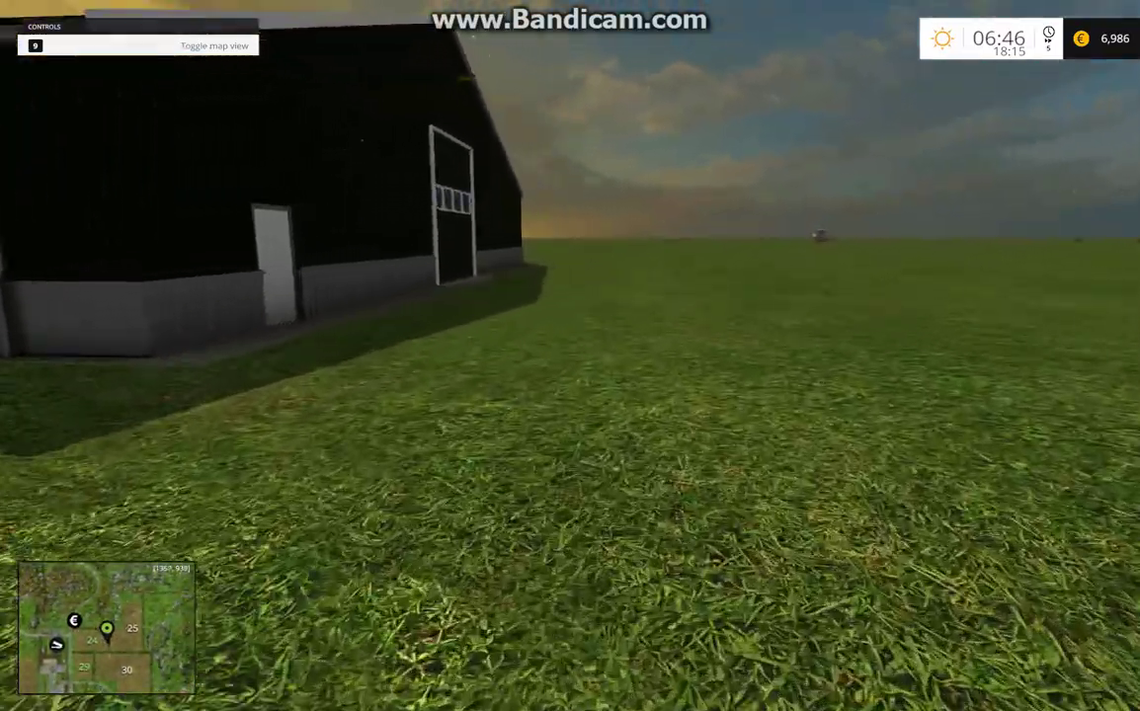
key("w")
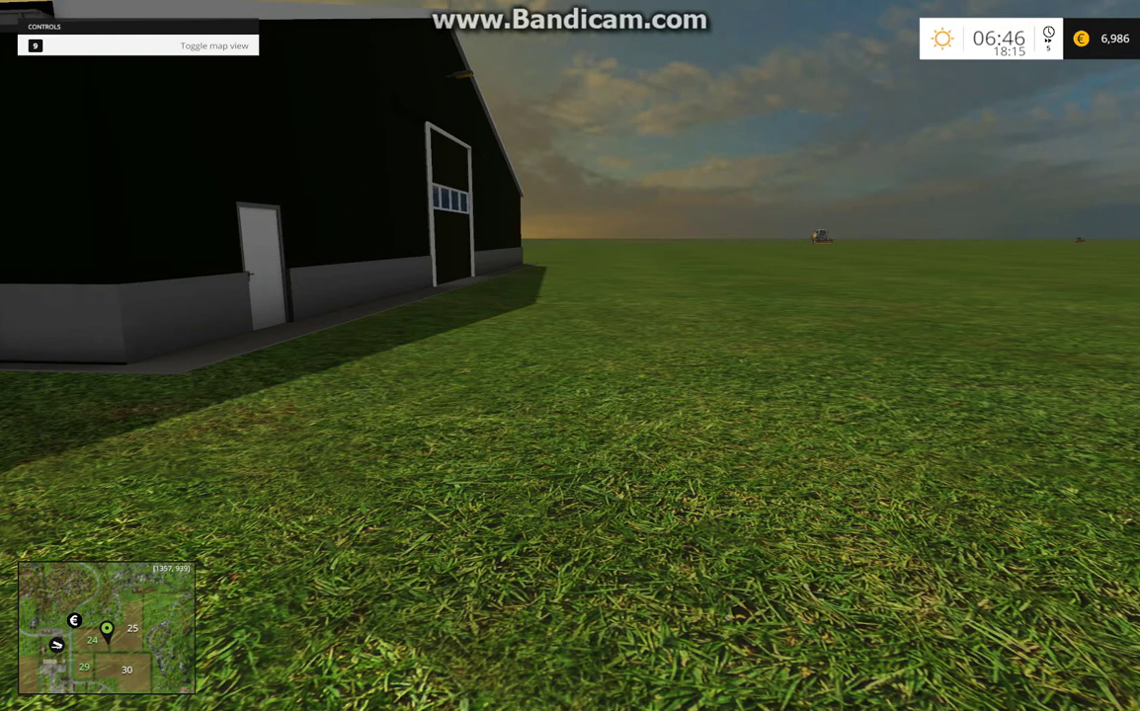
Step: Quit the test career without saving and exit Farming Simulator 15 to the desktop
key("Escape")
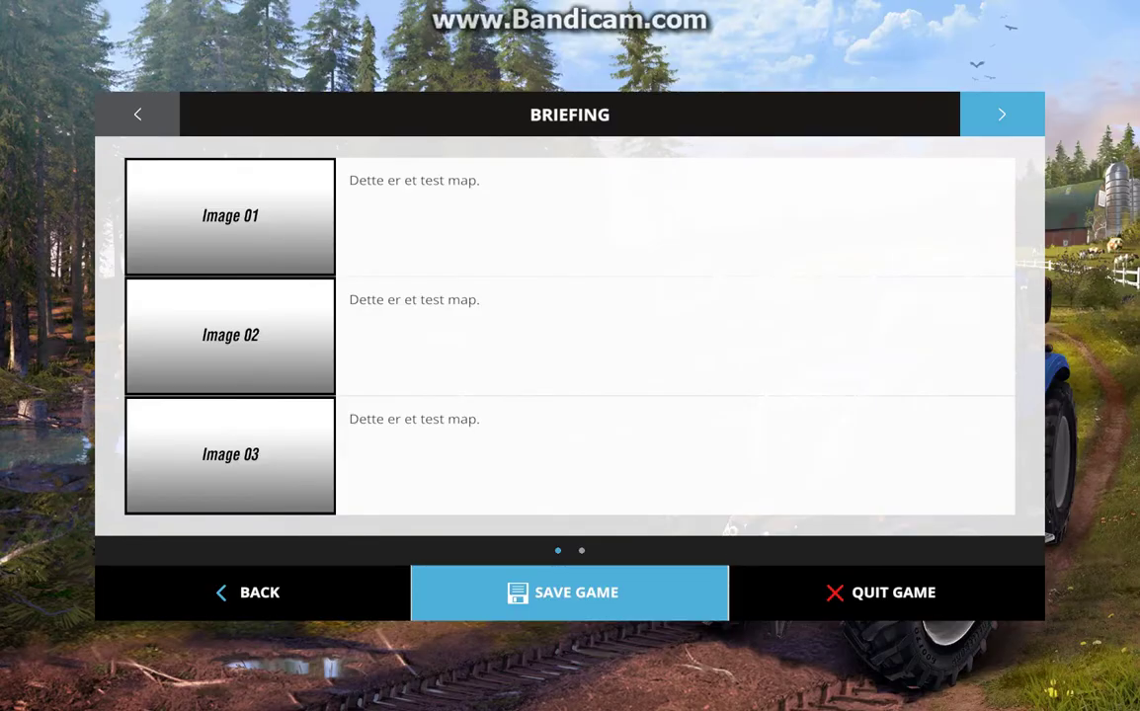
key("Right")
key("Return")
key("Left")
key("Return")
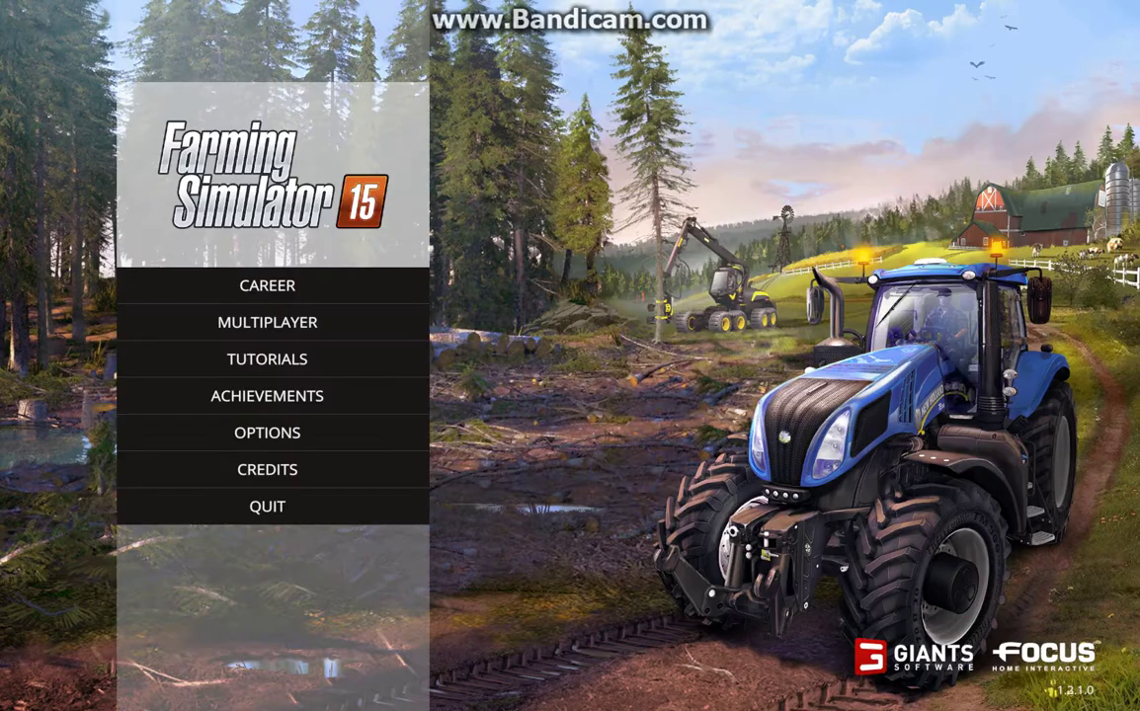
left_click(266, 507)
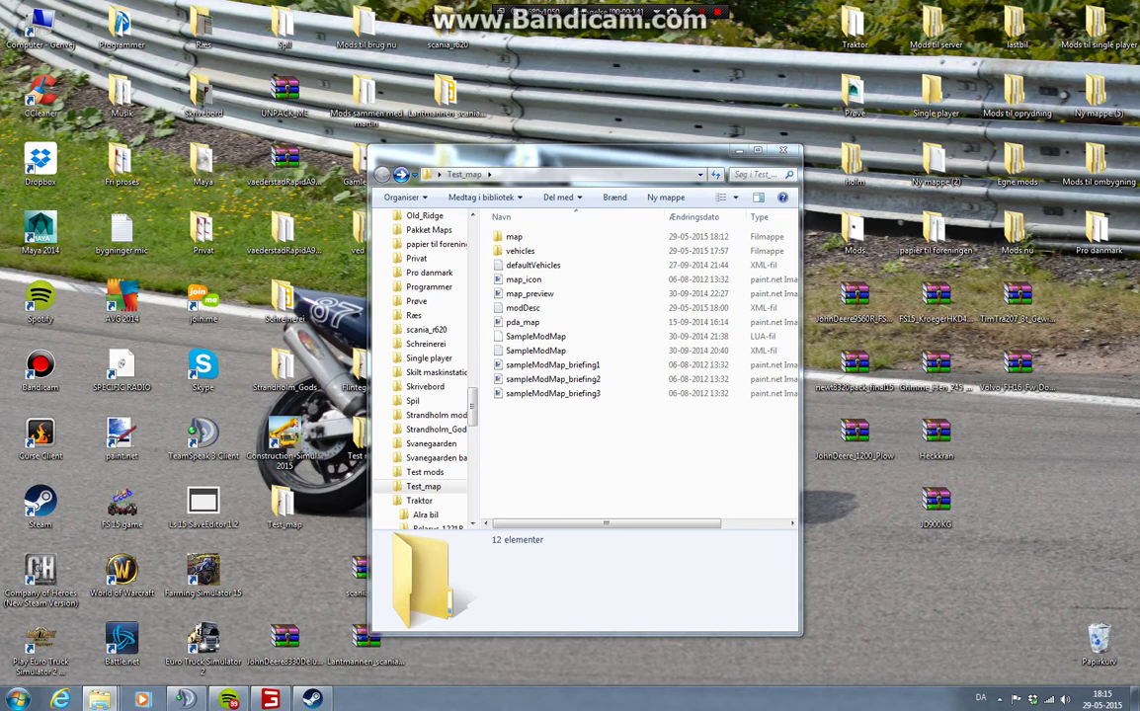